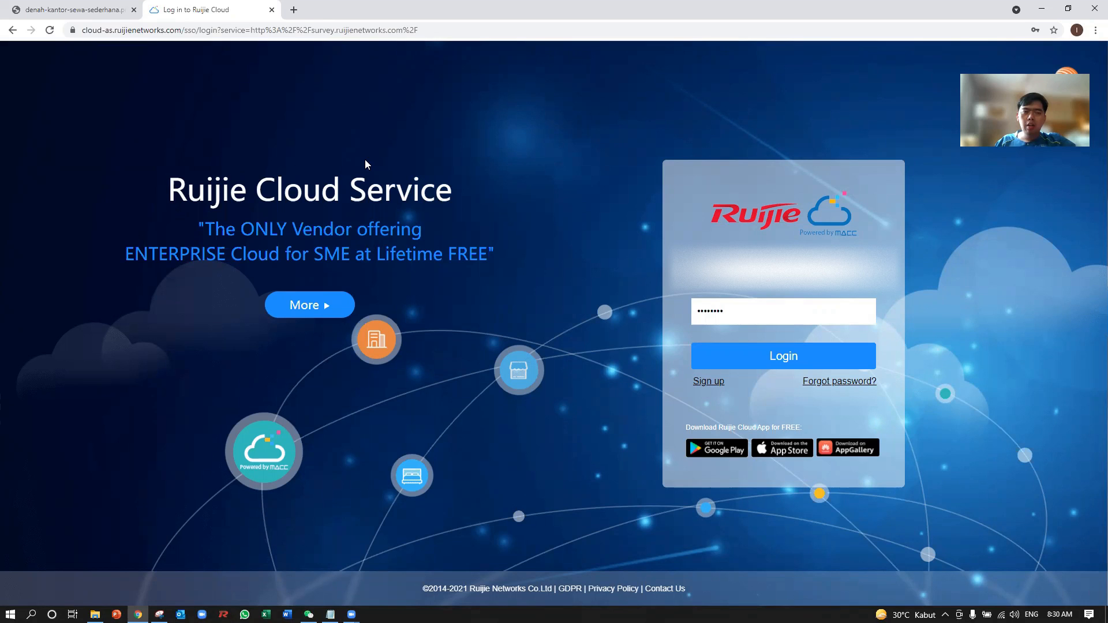
Open the survey.ruijienetworks.com login page in a new browser tab.
click(294, 10)
text(su)
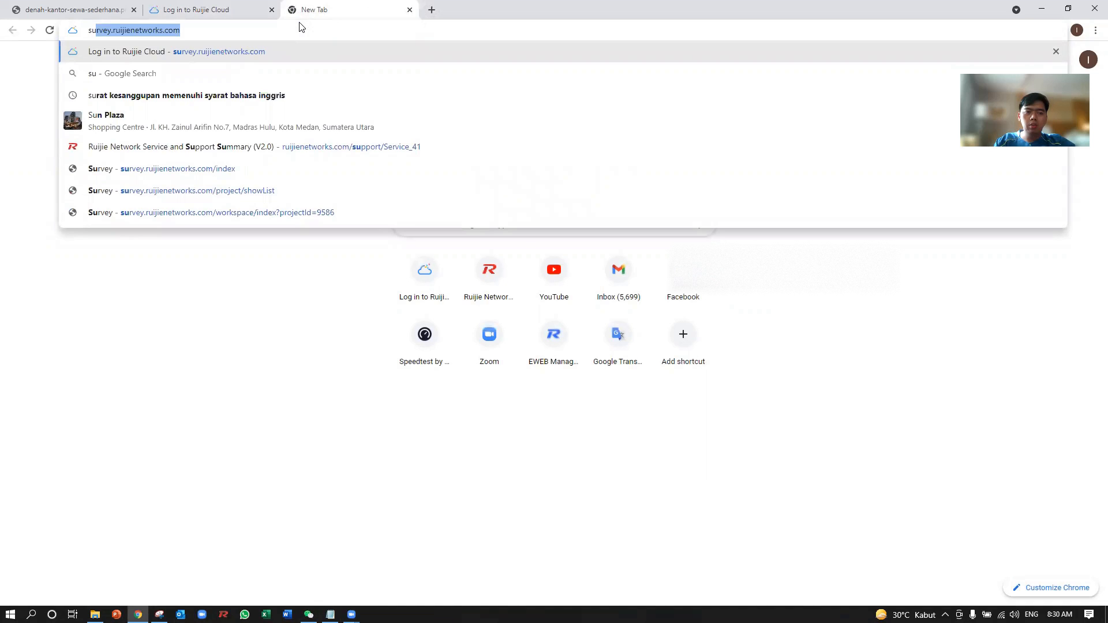
key(Right)
key(Return)
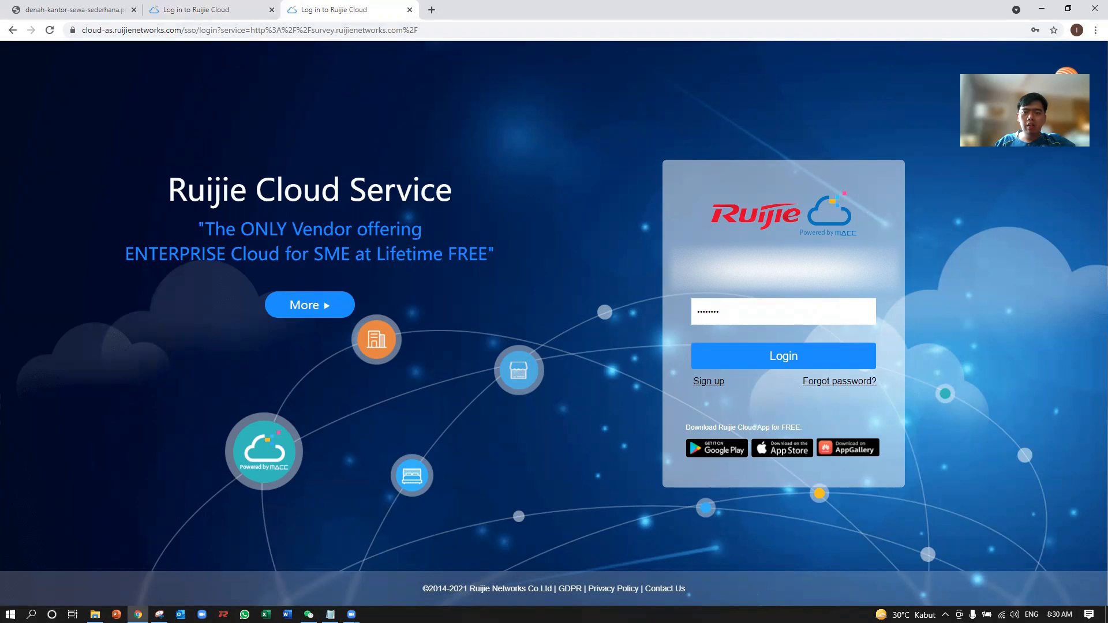
Fill in the account e-mail and log in to Ruijie Cloud, closing the duplicate login tab.
double_click(798, 268)
key(ctrl+a)
text(i)
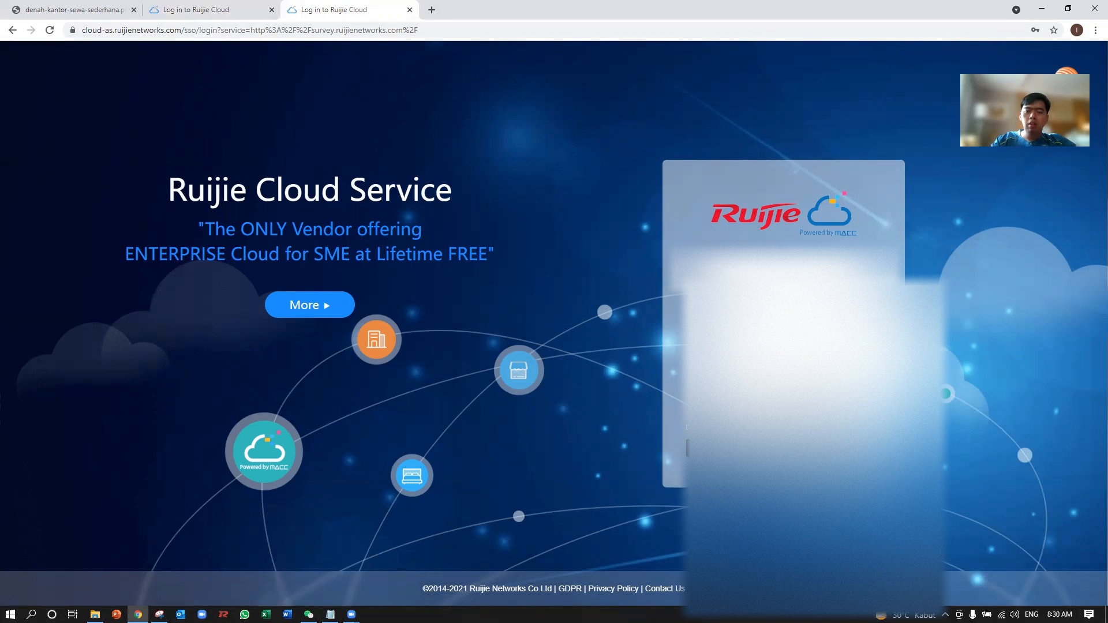
key(Tab)
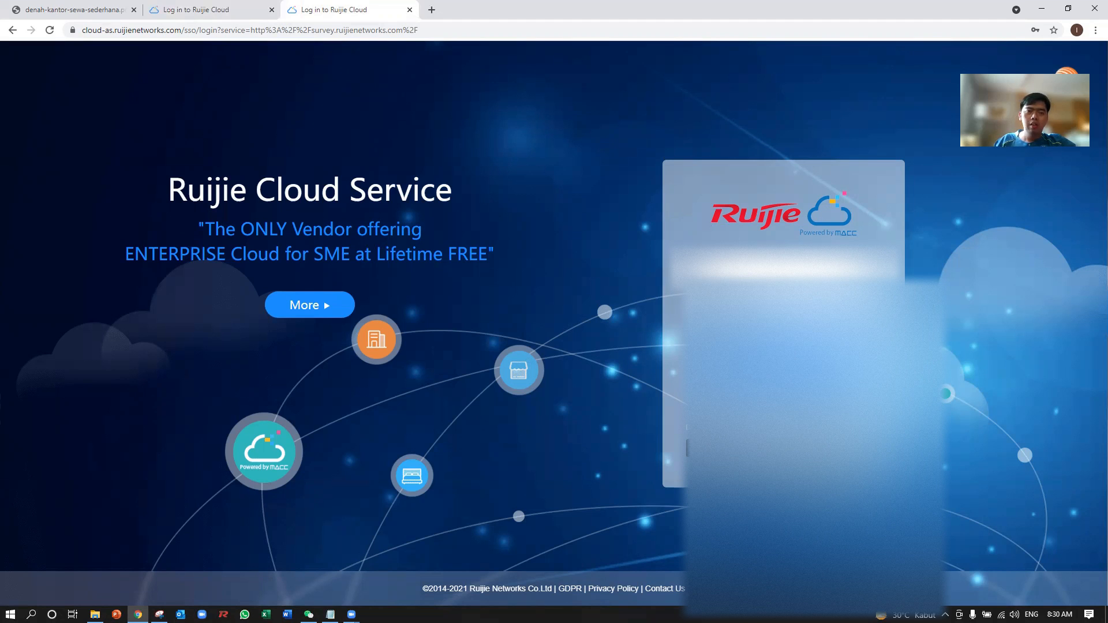
click(272, 10)
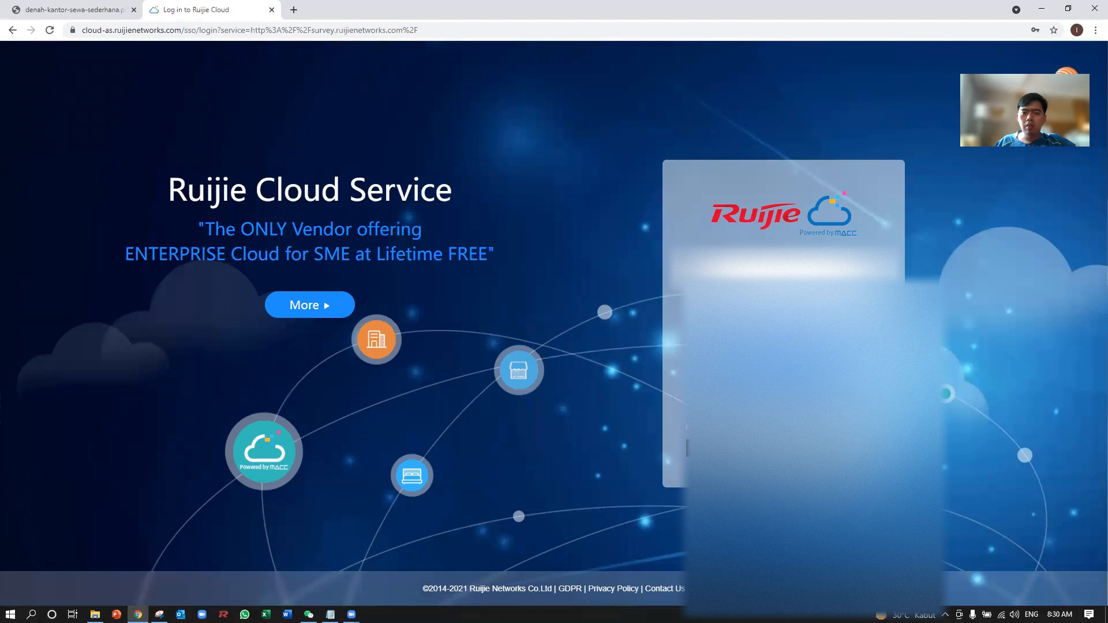
click(754, 333)
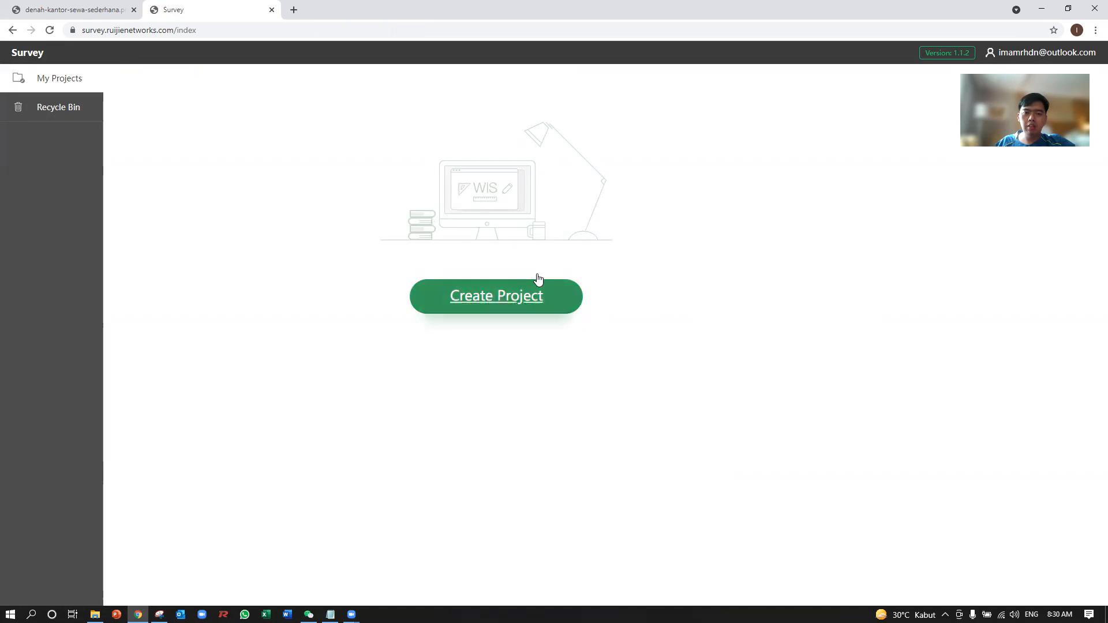
Start a new survey project and set its project name to Kantor_A_WiFi_Planning.
click(518, 306)
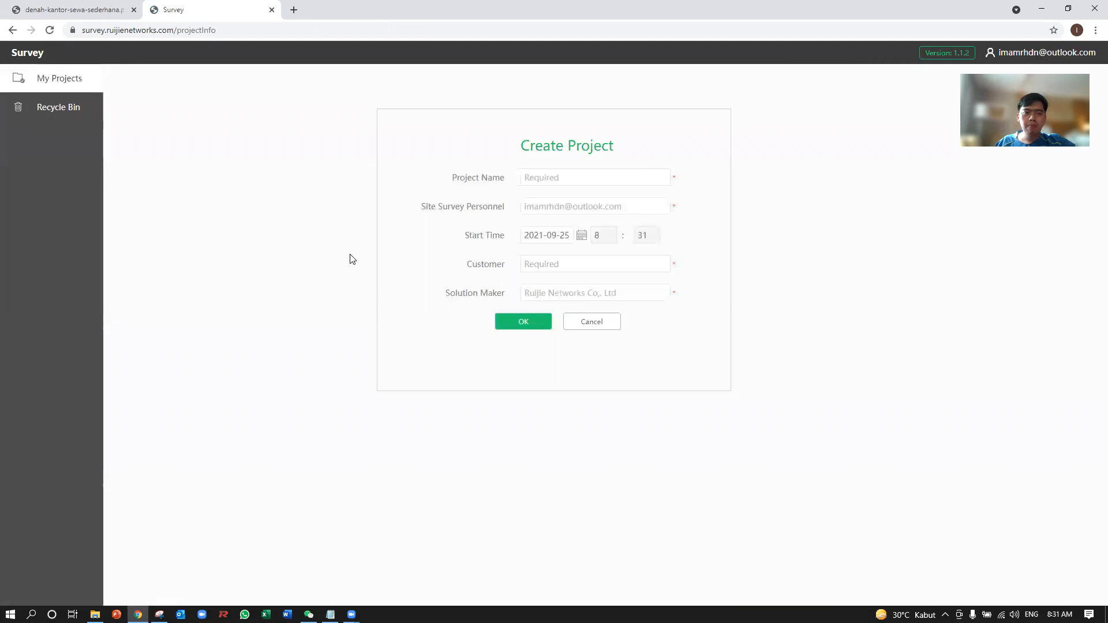
click(559, 176)
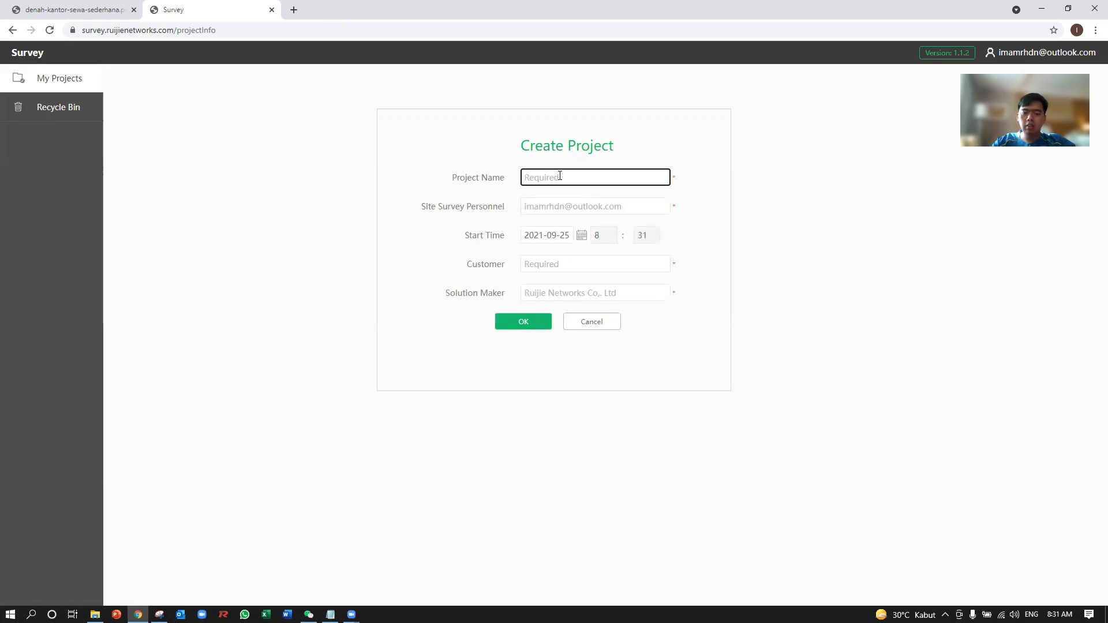
text(Kantor_A_WiFi_Planning)
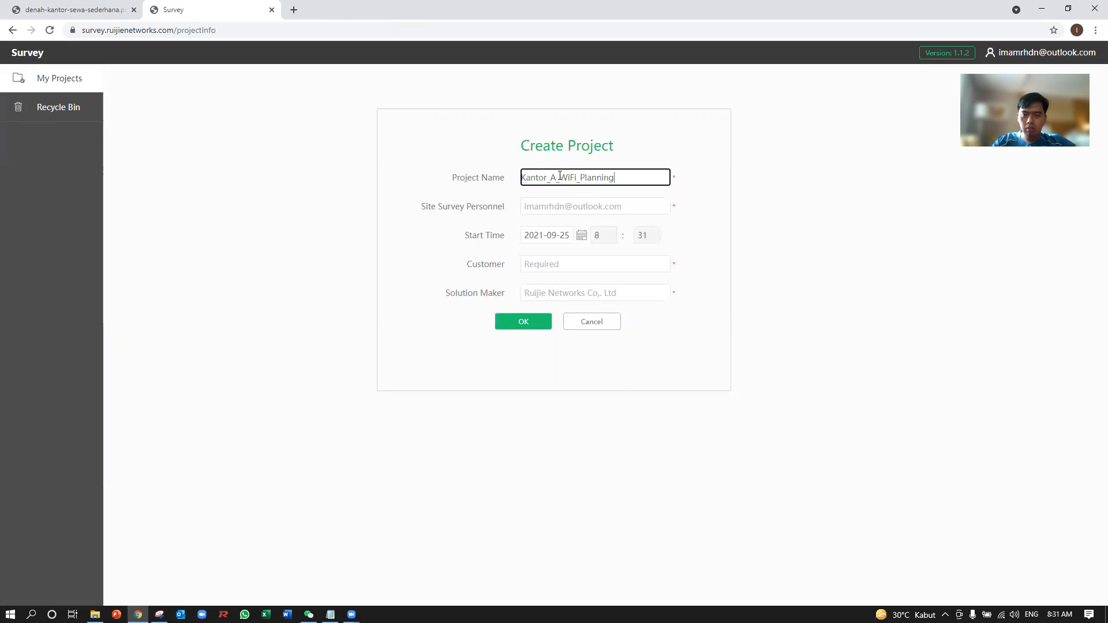
Fill in the e-mail address of the site survey personnel for the new project.
click(588, 208)
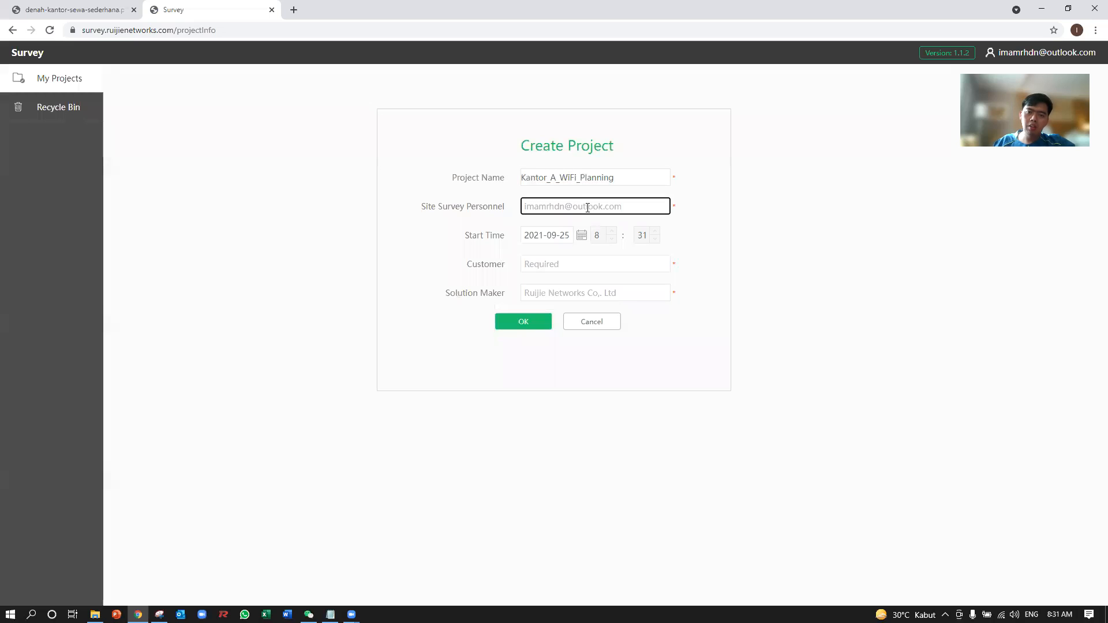
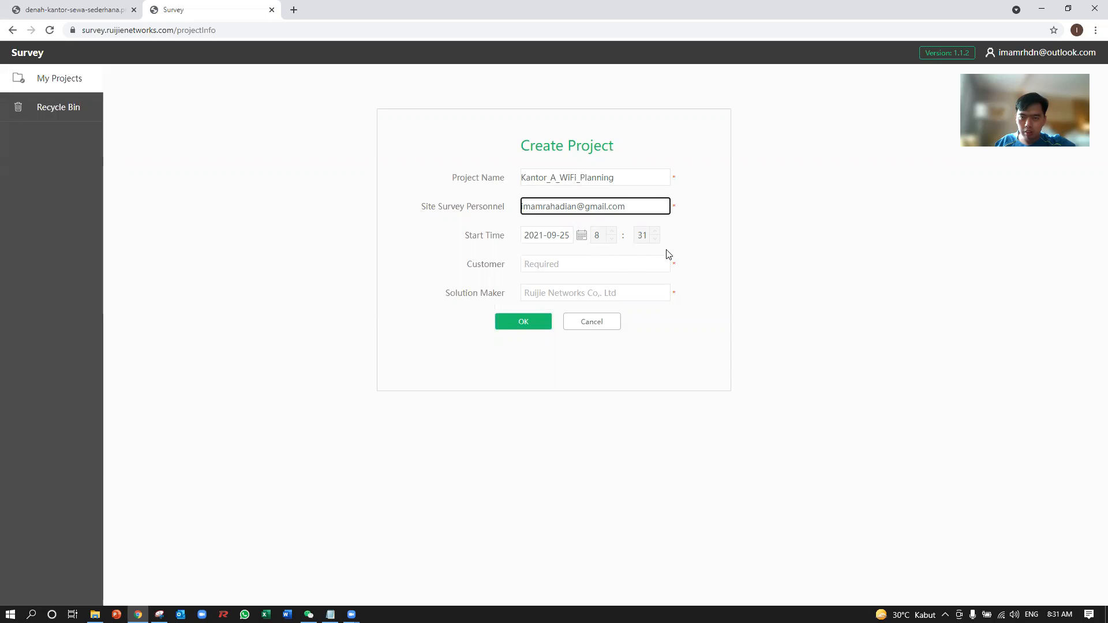
Enter PT.Kantor_A as the customer and CV. Imam 123 as the solution maker, and create the project.
click(551, 268)
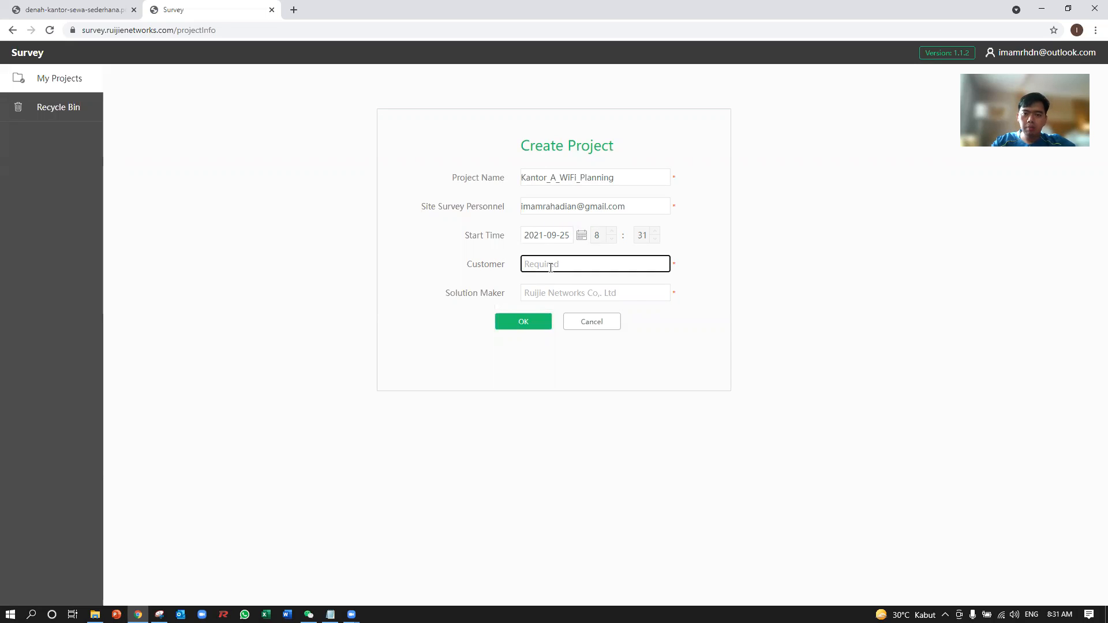
text(PT.Kantor_A)
click(566, 294)
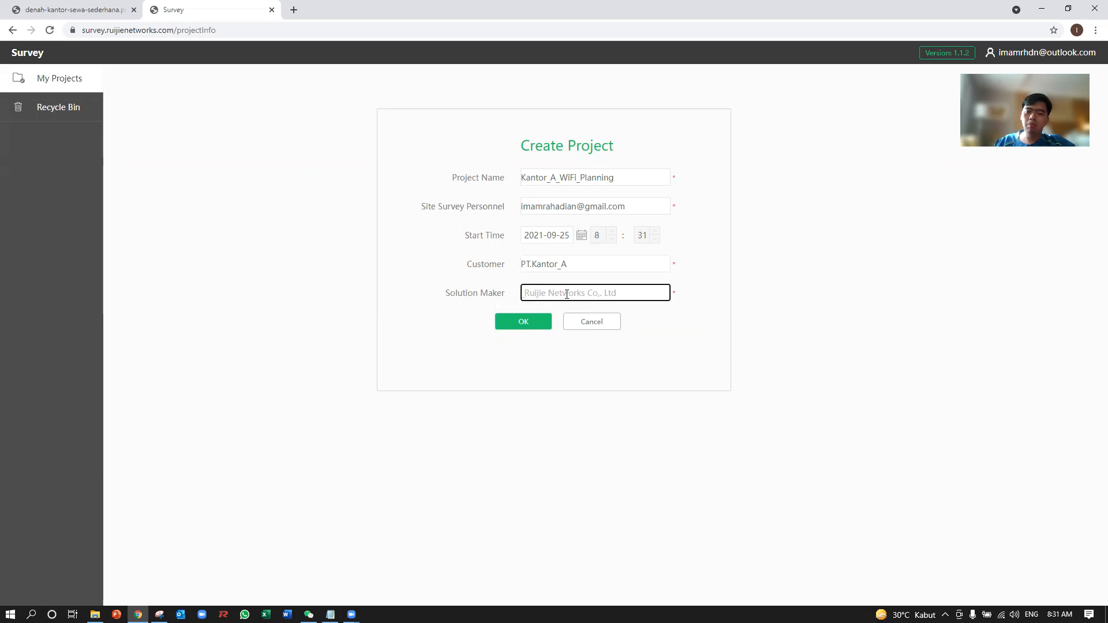
text(C)
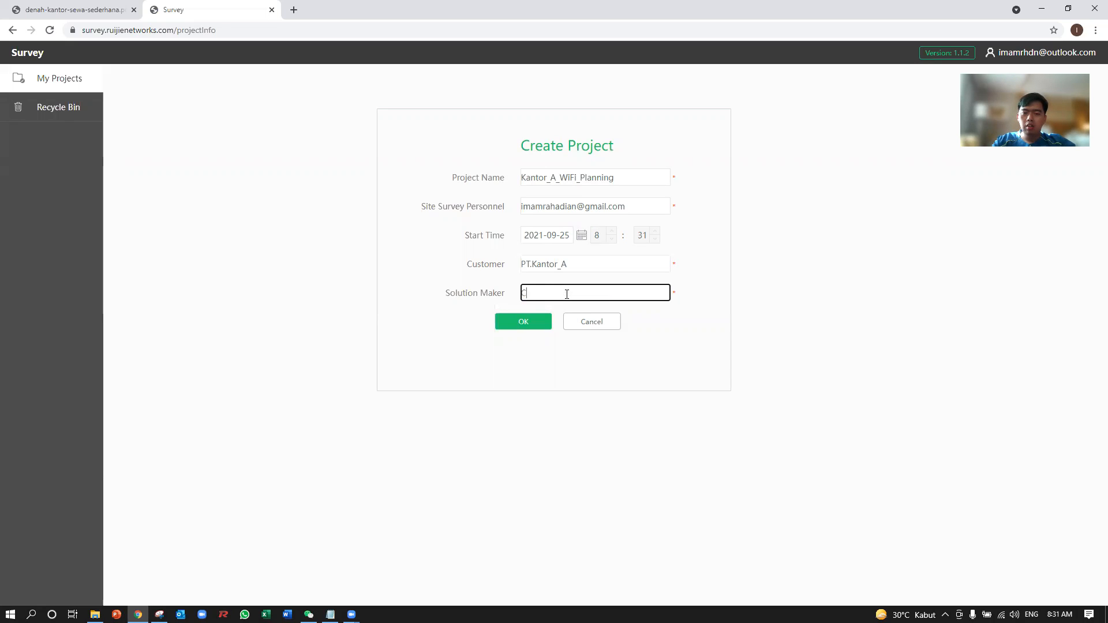
text(V. Imam 123)
click(536, 319)
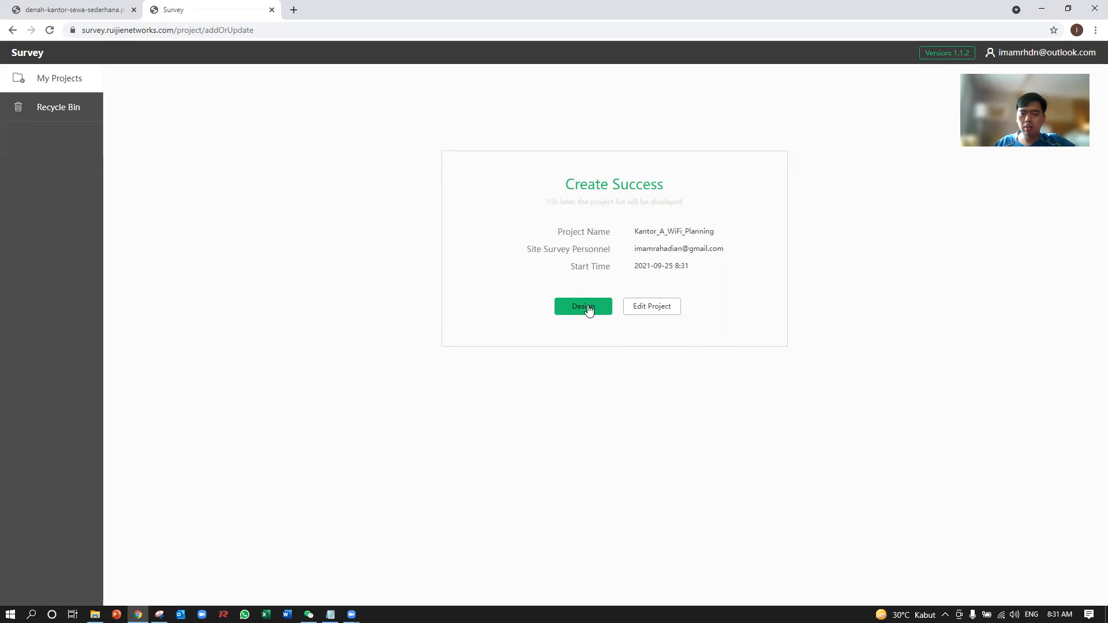
Open the new project's design workspace and add a building to it, dismissing the guide hints.
click(585, 308)
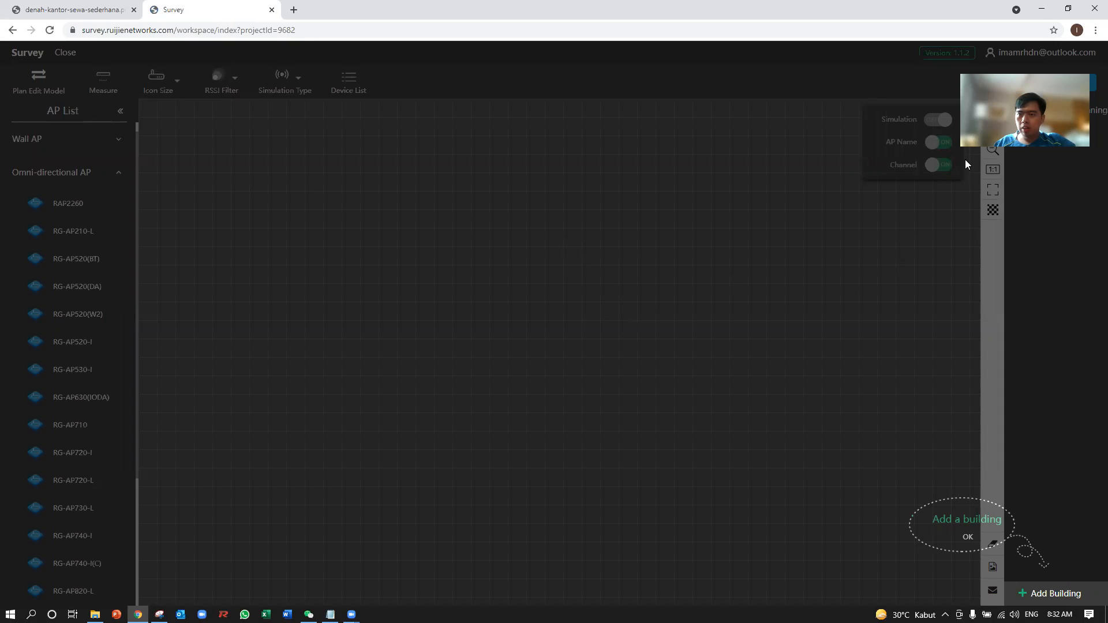
click(968, 537)
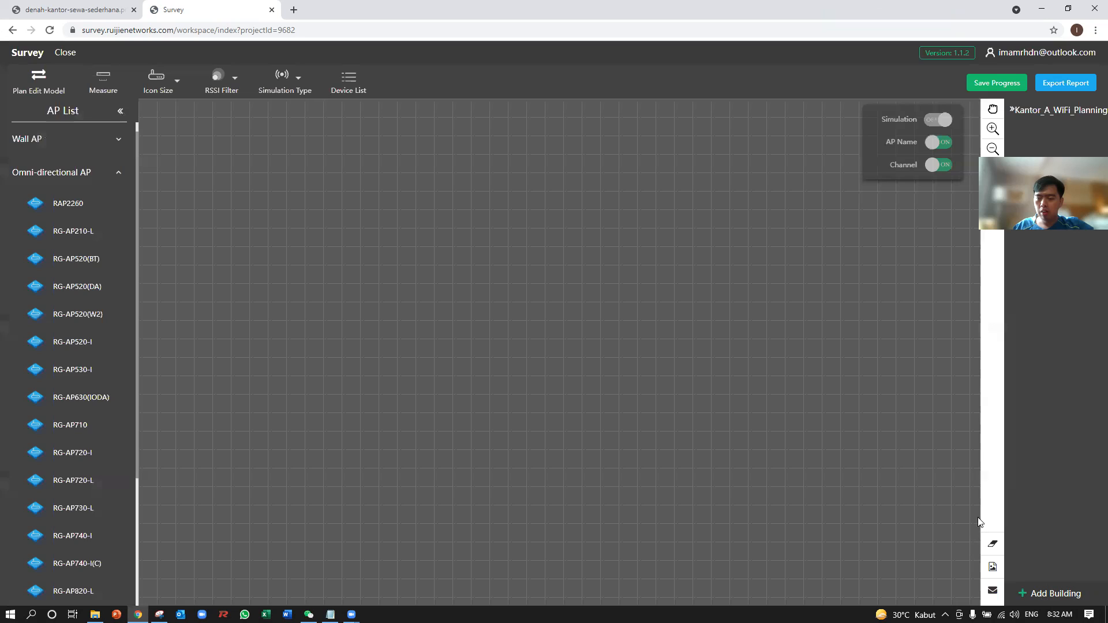
click(1040, 595)
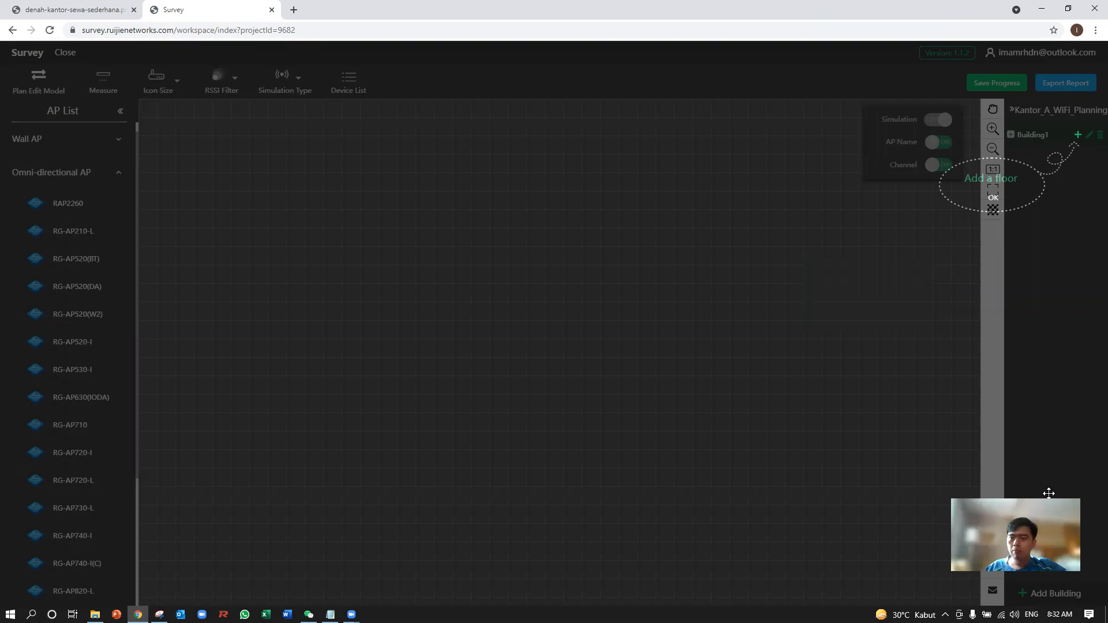
click(997, 199)
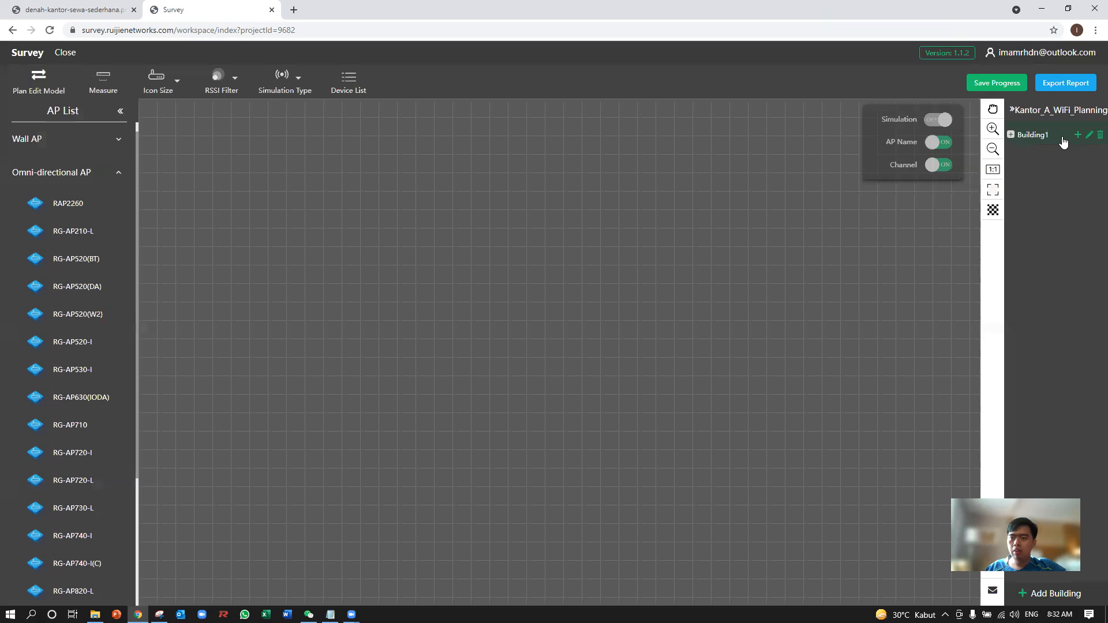
Rename the new building as PT_Imam.
click(1088, 137)
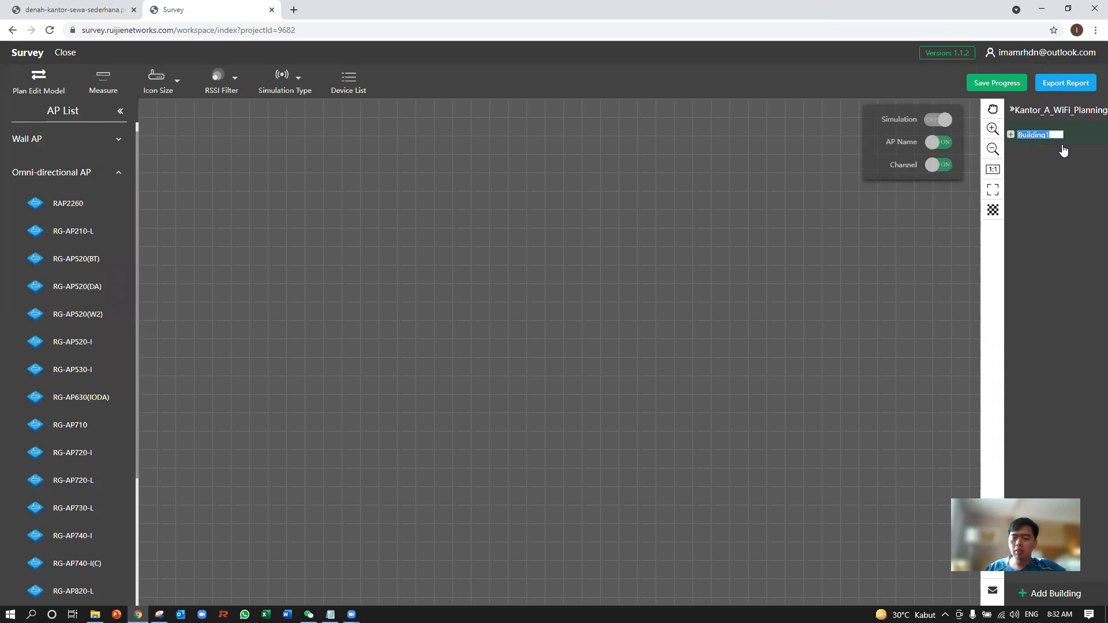
text(B)
key(BackSpace)
text(PT)
text(T)
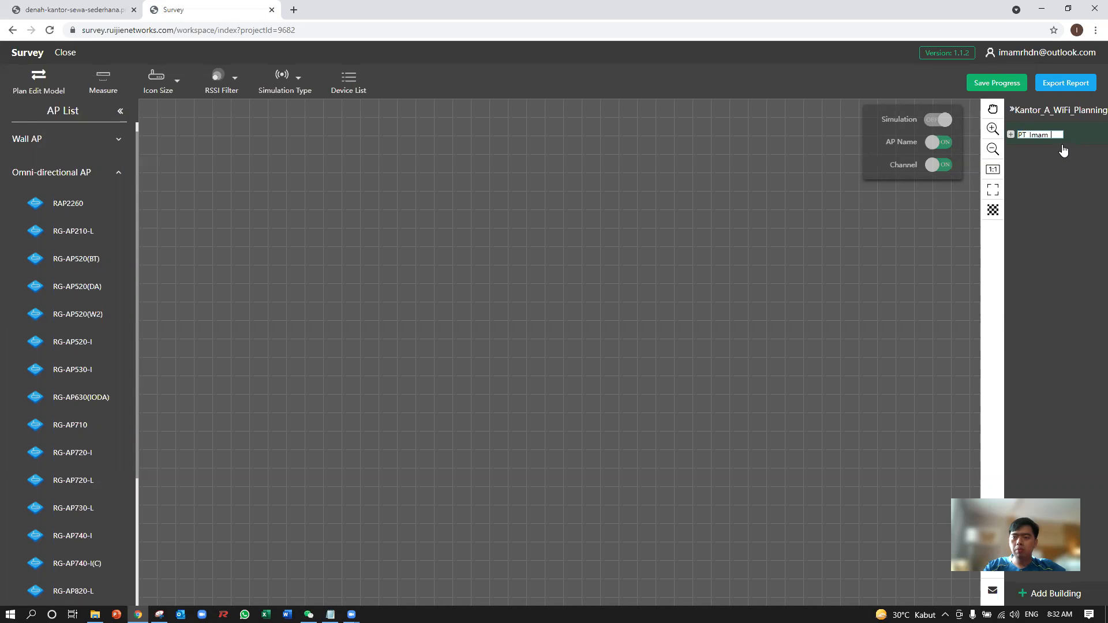
key(BackSpace)
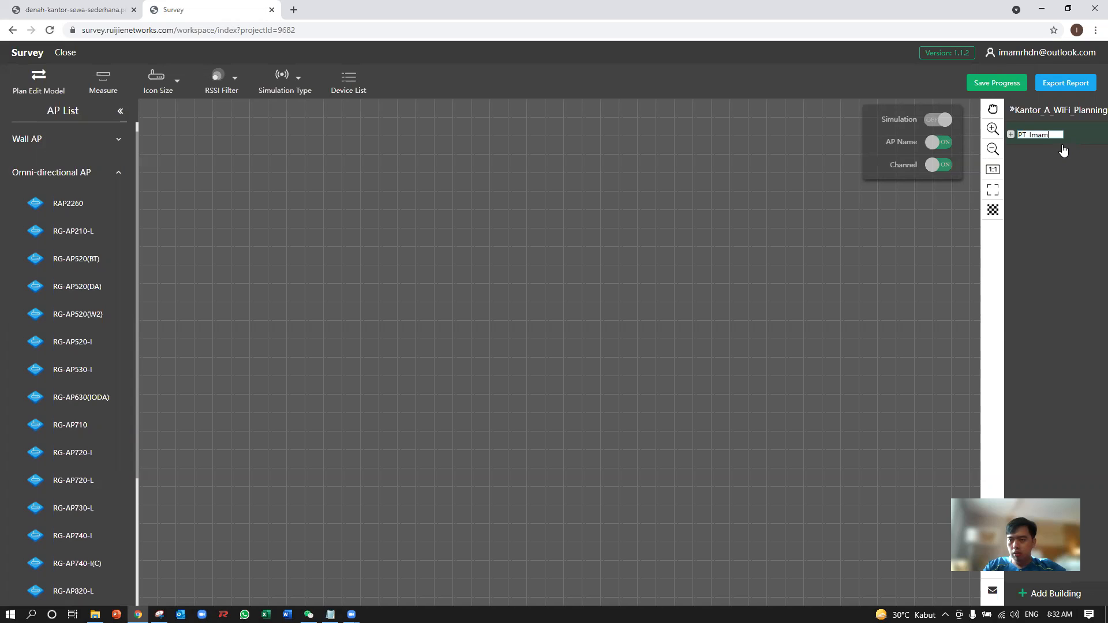
key(Return)
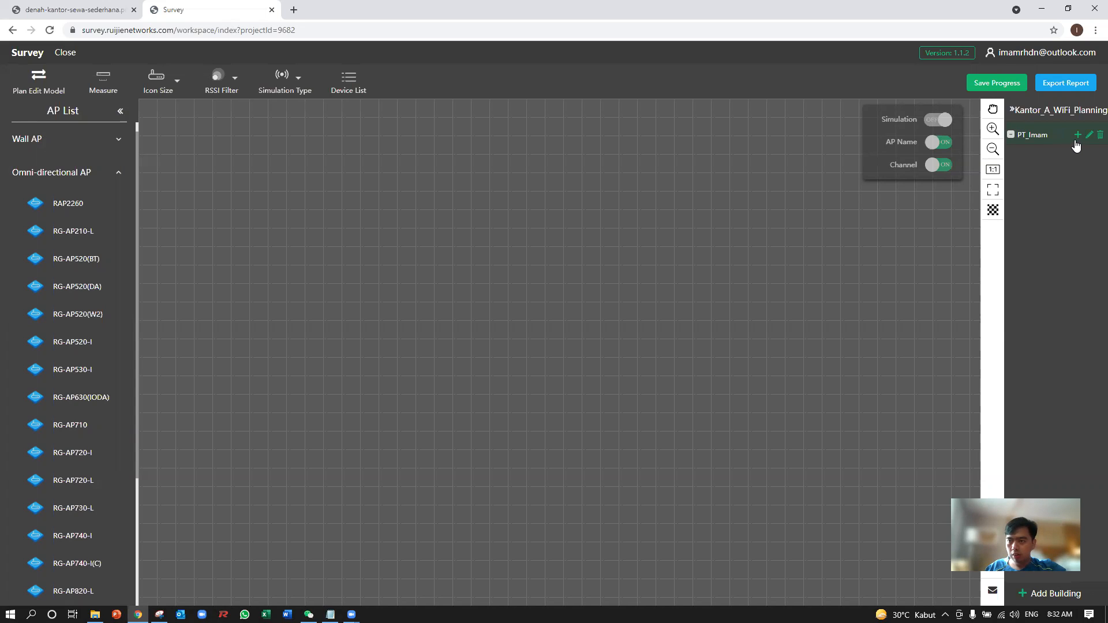
Add a floor to the building without importing a plan, and rename the floor as Lt_1.
click(1077, 135)
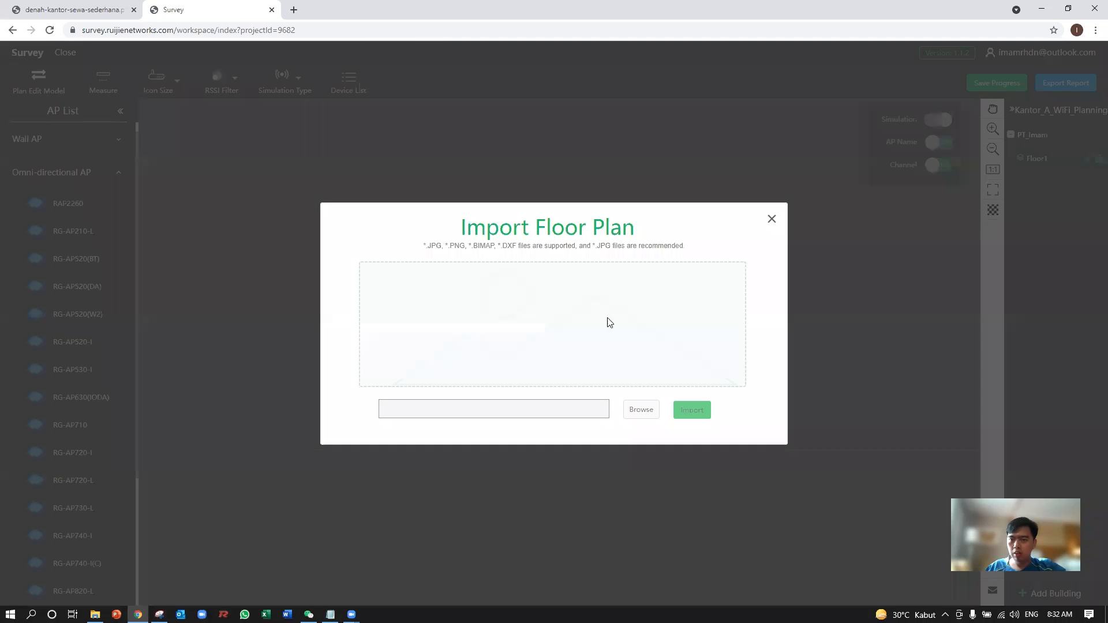
click(772, 219)
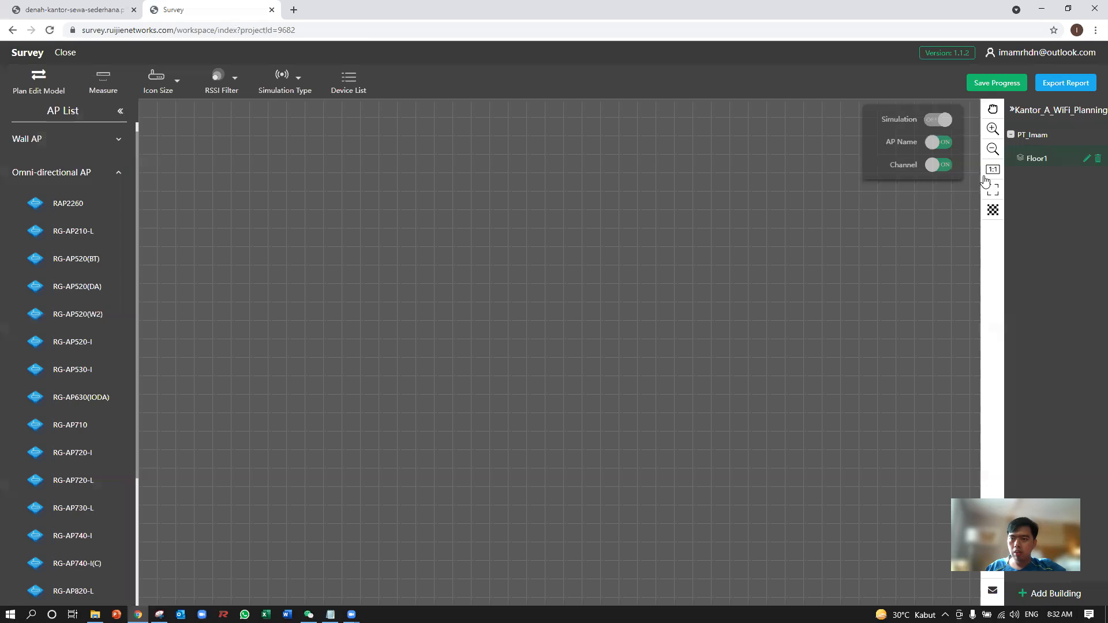
click(1087, 161)
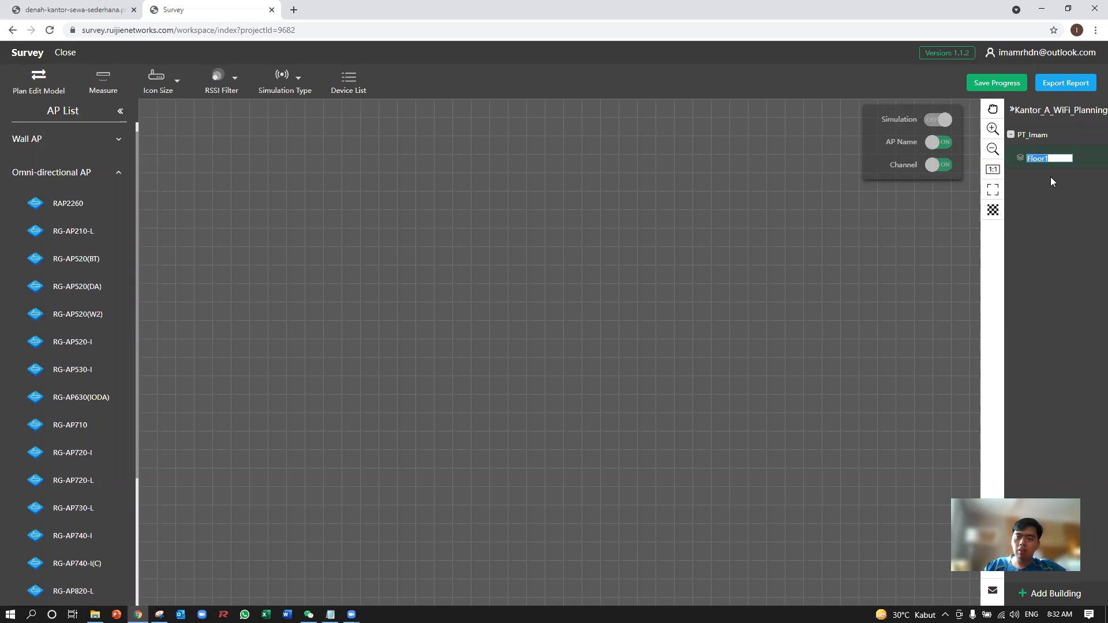
text(Lt 1)
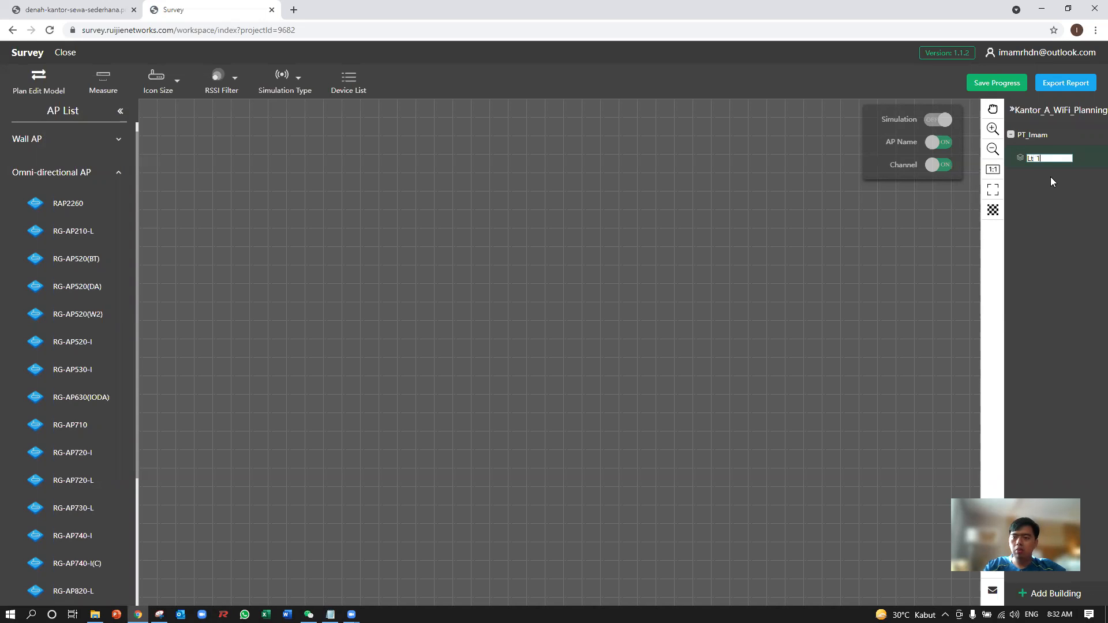
key(Return)
Confirm the Lt_1 floor name, open floor plan import for that floor, and check which file formats are supported.
click(1046, 158)
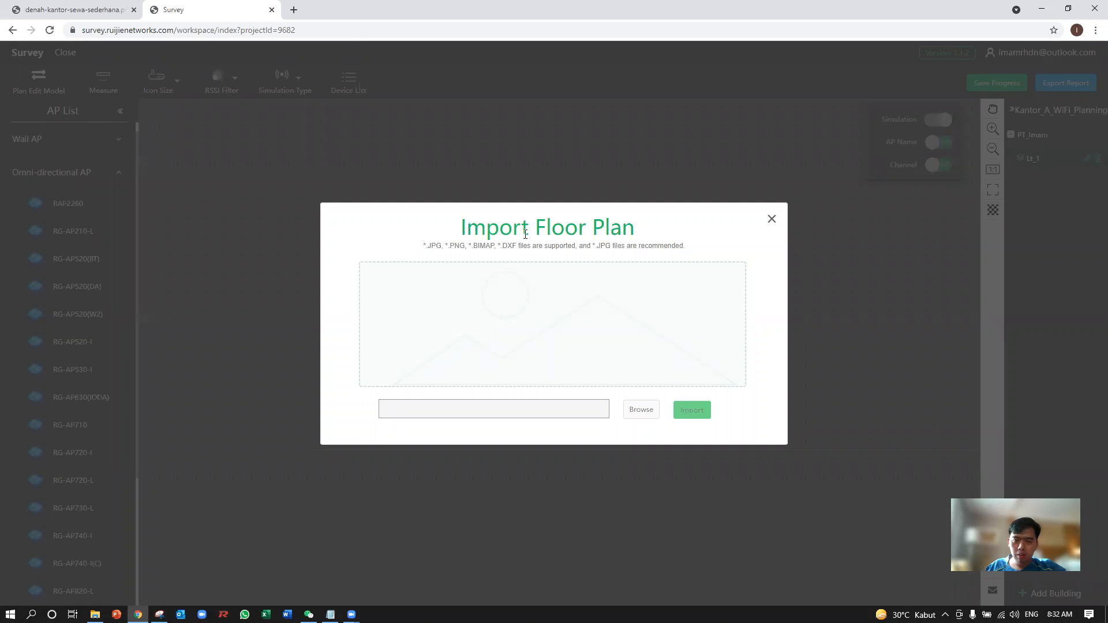
drag(538, 229, 641, 228)
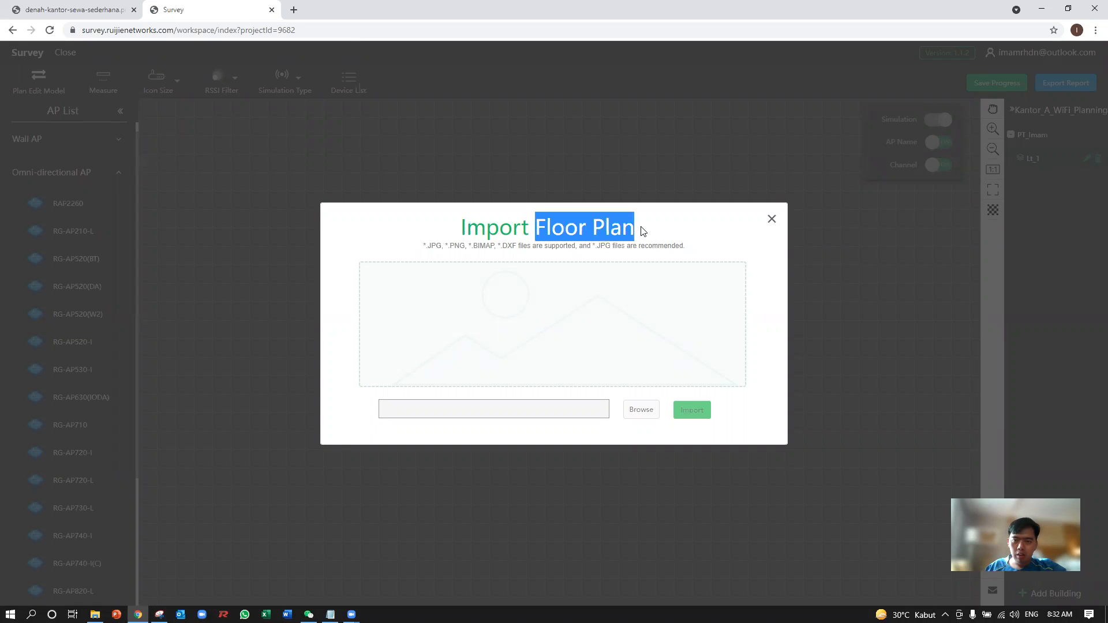
click(430, 254)
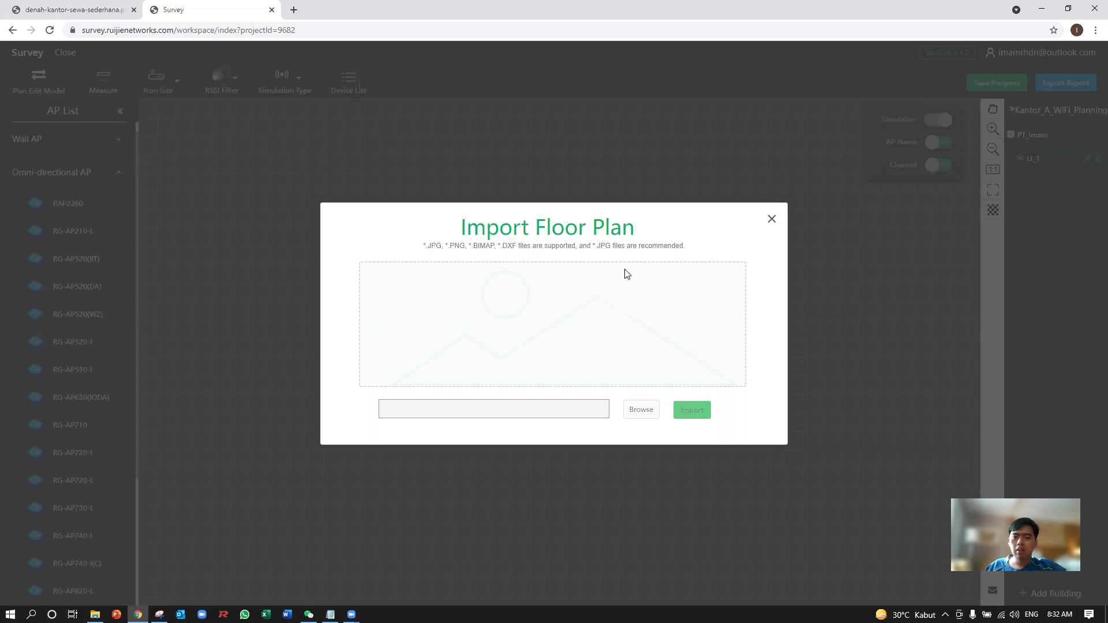
Select denah-kantor-sewa-sederhana.png from the recent files as the floor plan image for Lt_1.
click(642, 414)
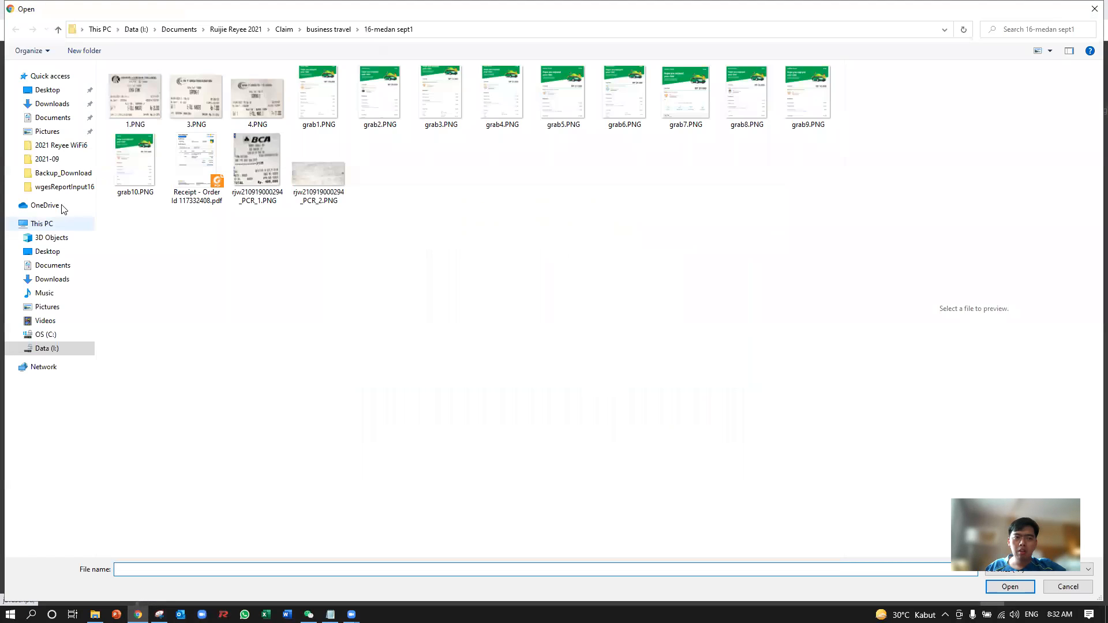
click(57, 105)
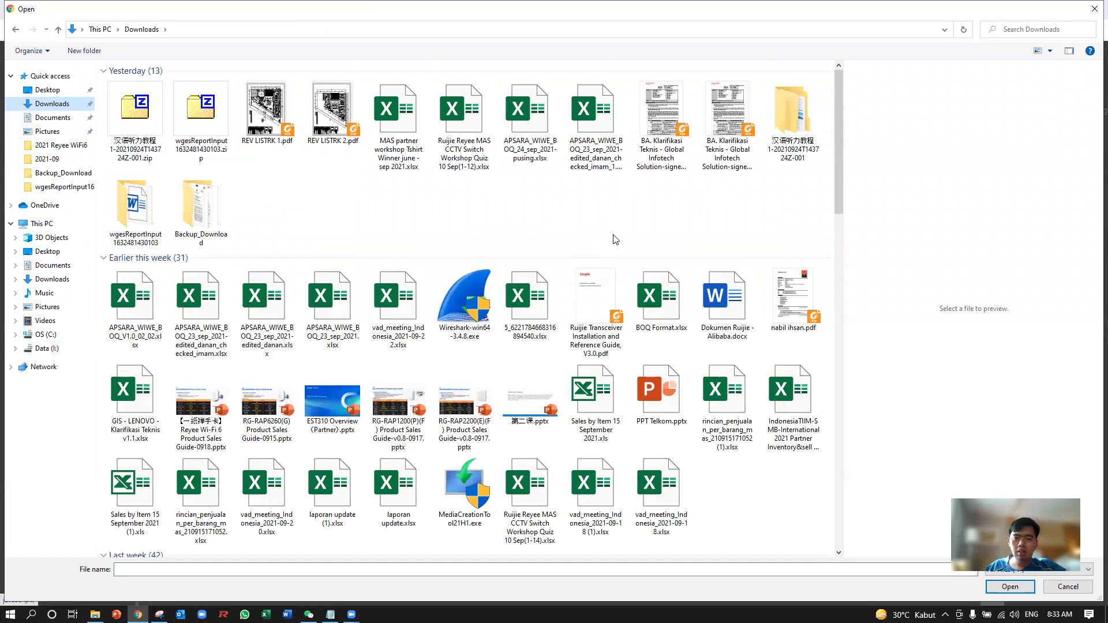
scroll(612, 242, down, 12)
scroll(618, 244, down, 7)
scroll(315, 237, up, 5)
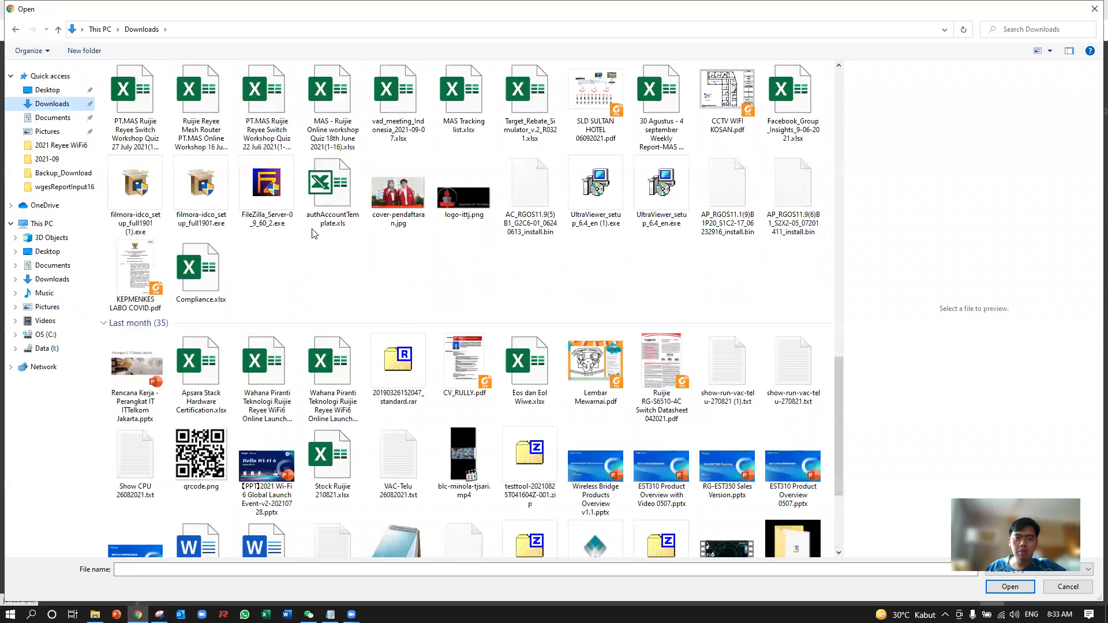
scroll(314, 237, up, 10)
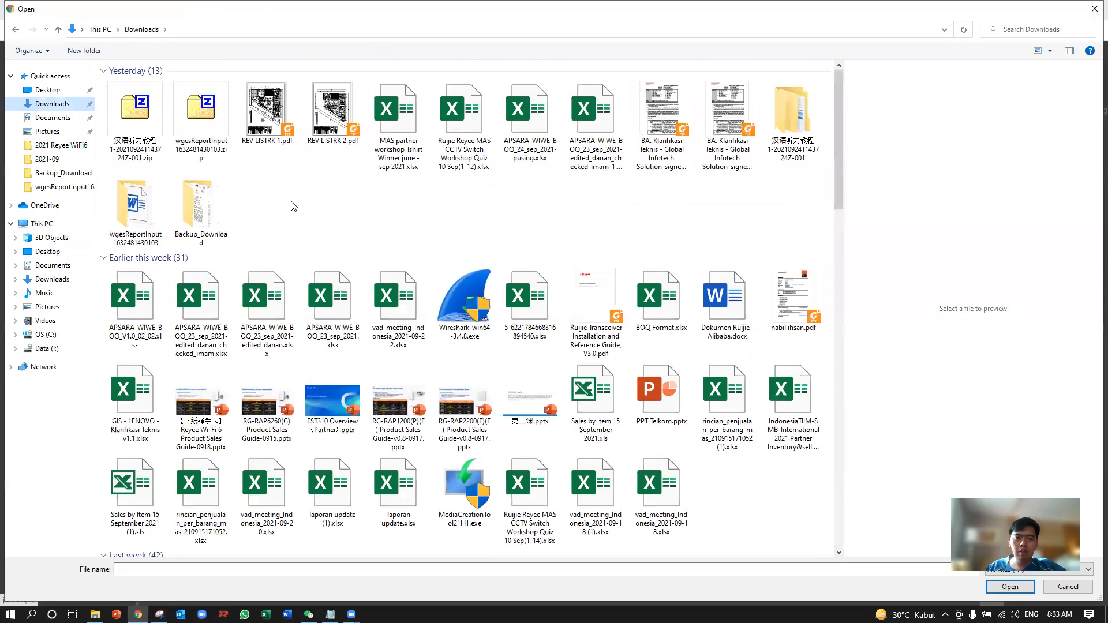
click(77, 80)
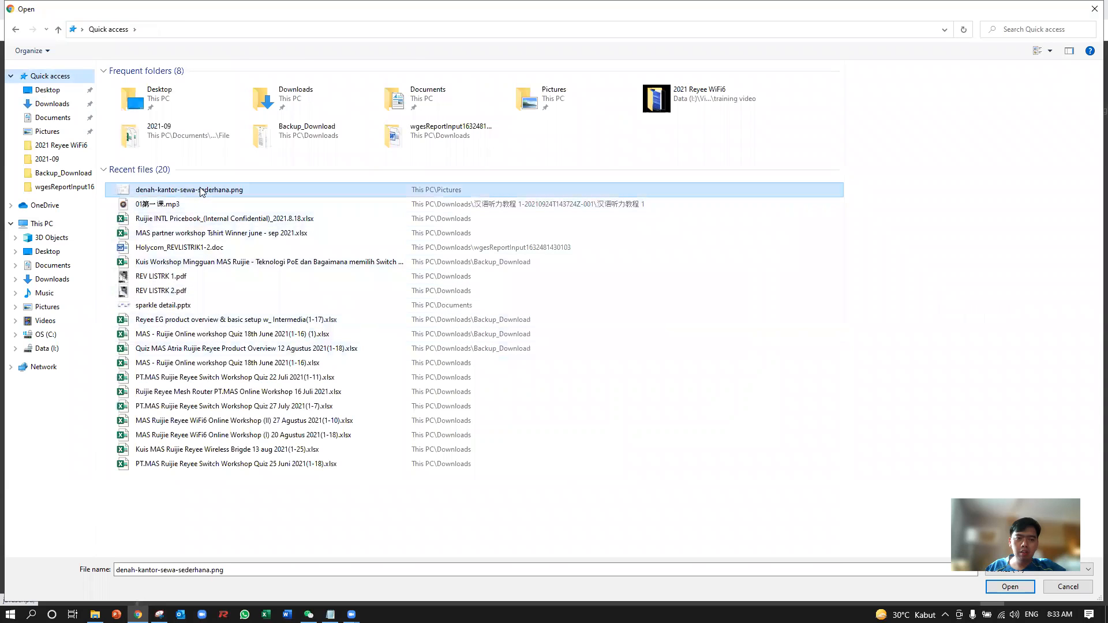
click(202, 191)
double_click(202, 192)
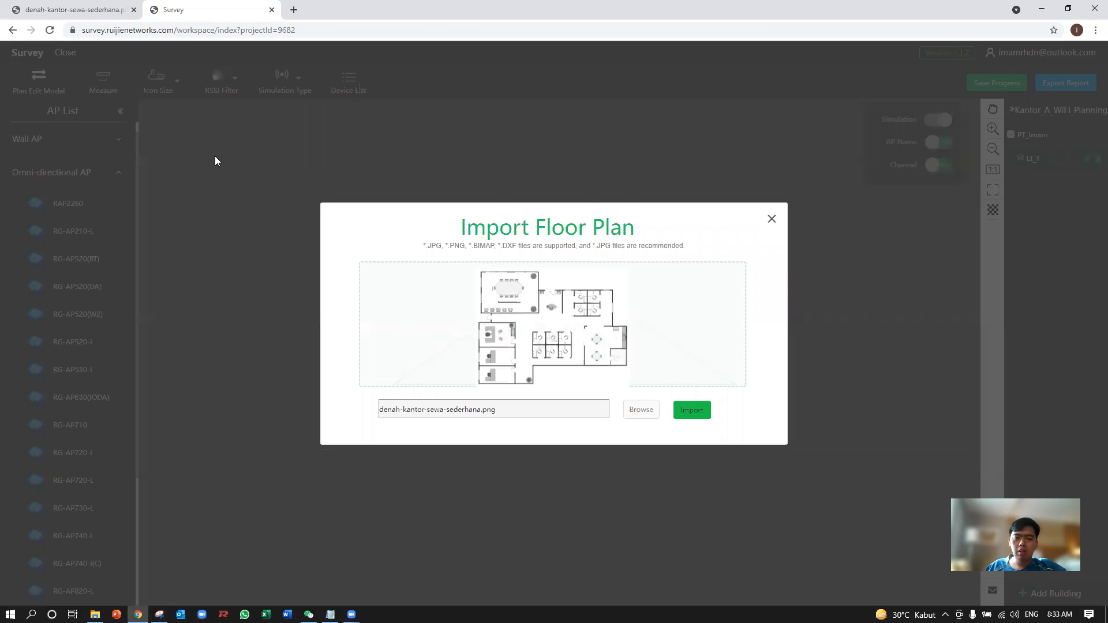
Compare the selected image with the original office plan open in the browser, and import it as the floor plan.
click(83, 8)
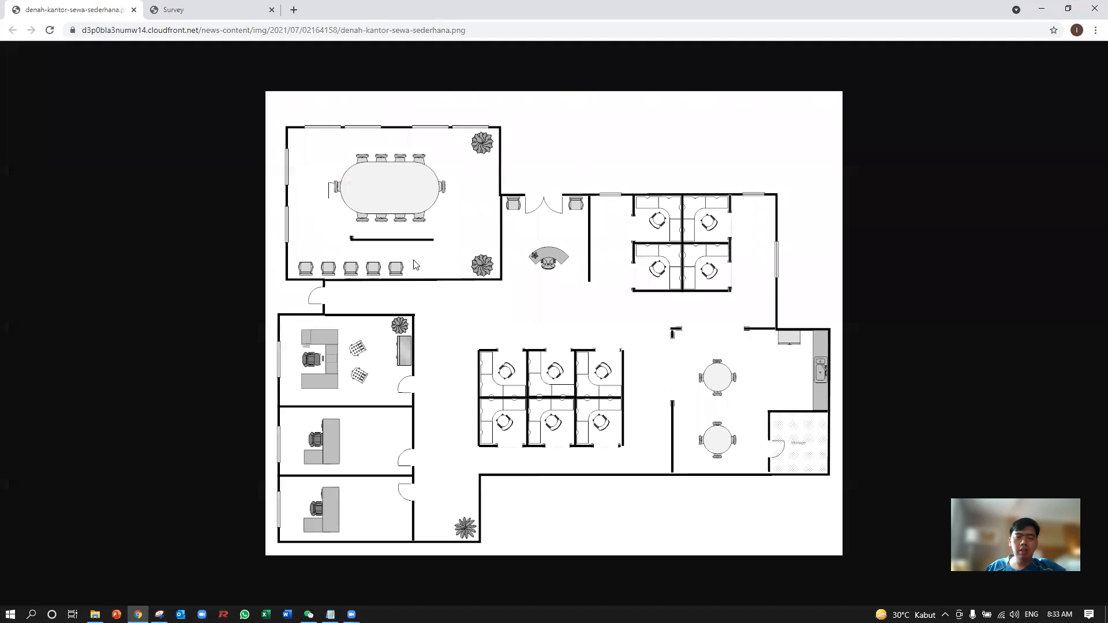
click(192, 9)
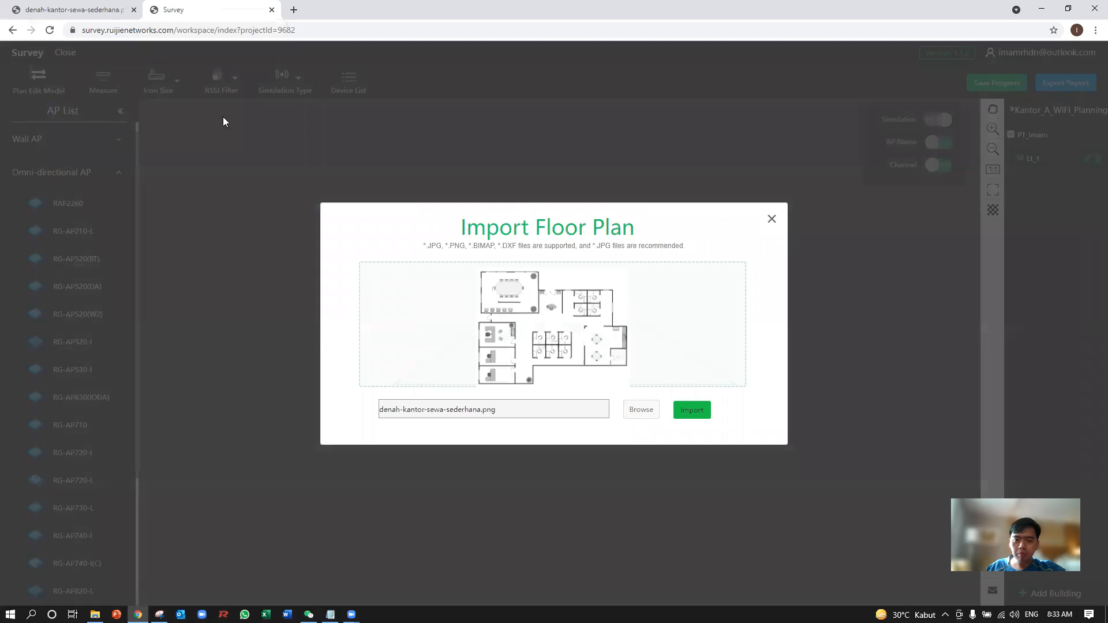
click(693, 412)
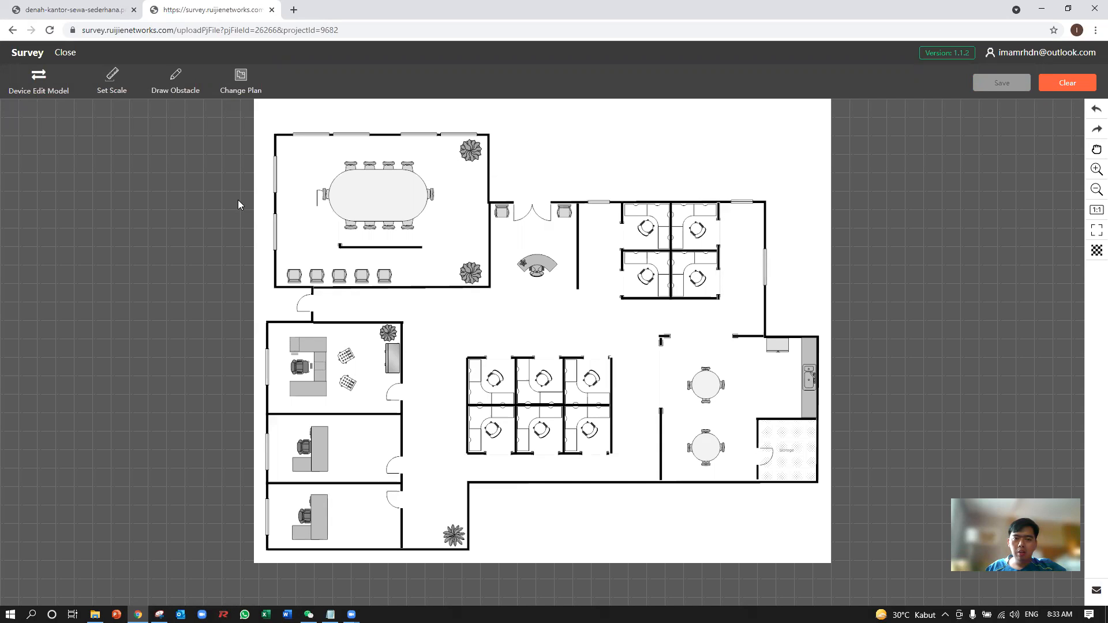
Set the plan scale by marking the upper wall of the first cubicle in the four-desk block as 2 meters.
click(113, 90)
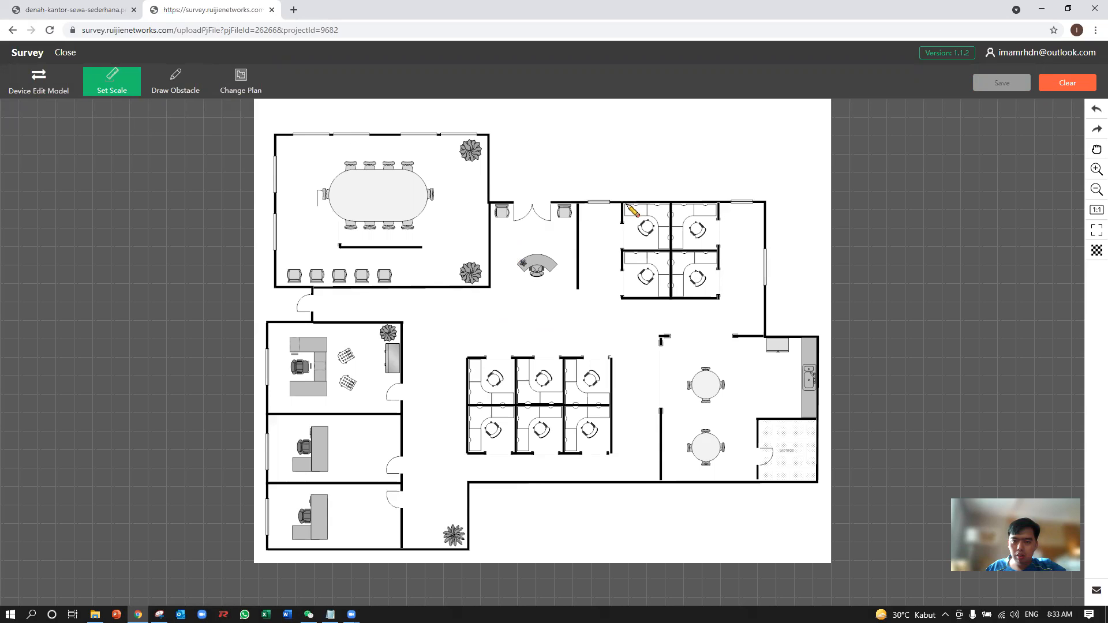
drag(623, 204, 671, 204)
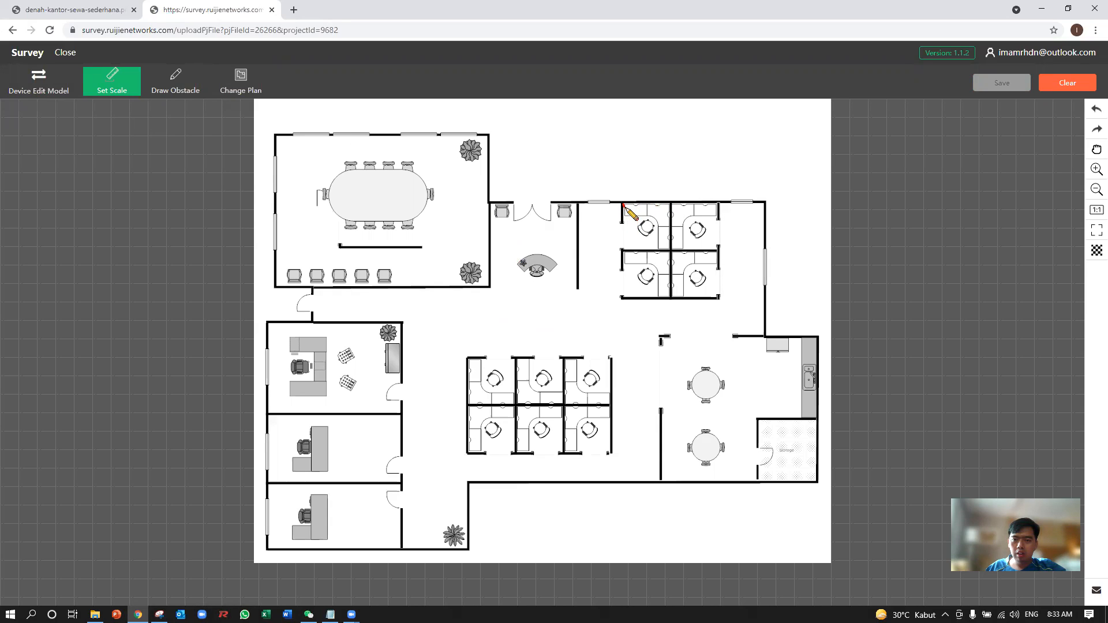
click(670, 205)
text(2)
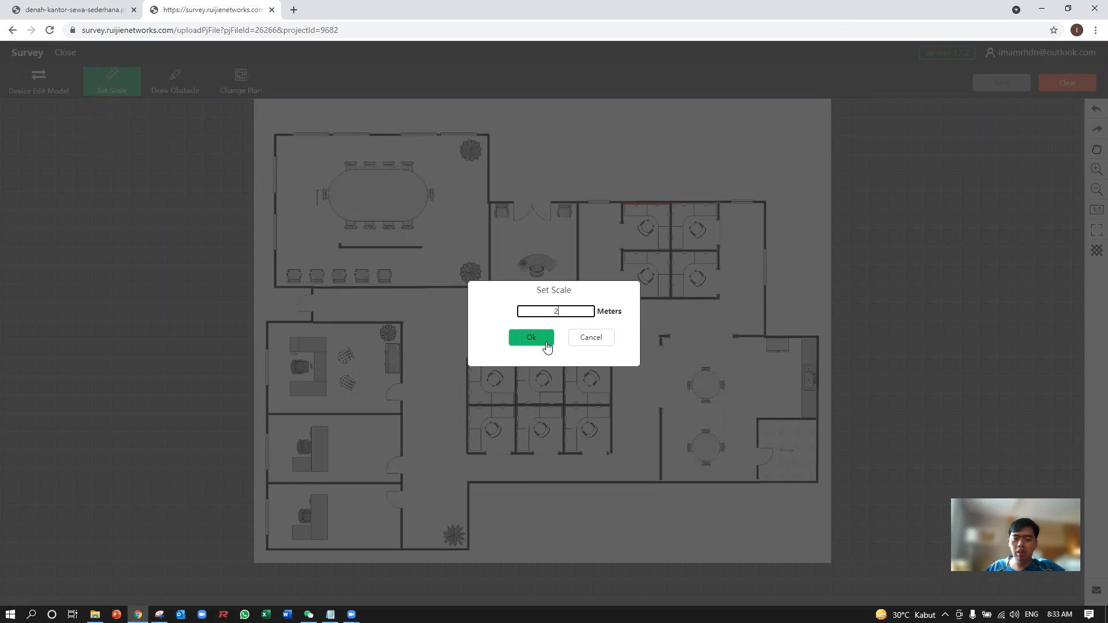
click(545, 342)
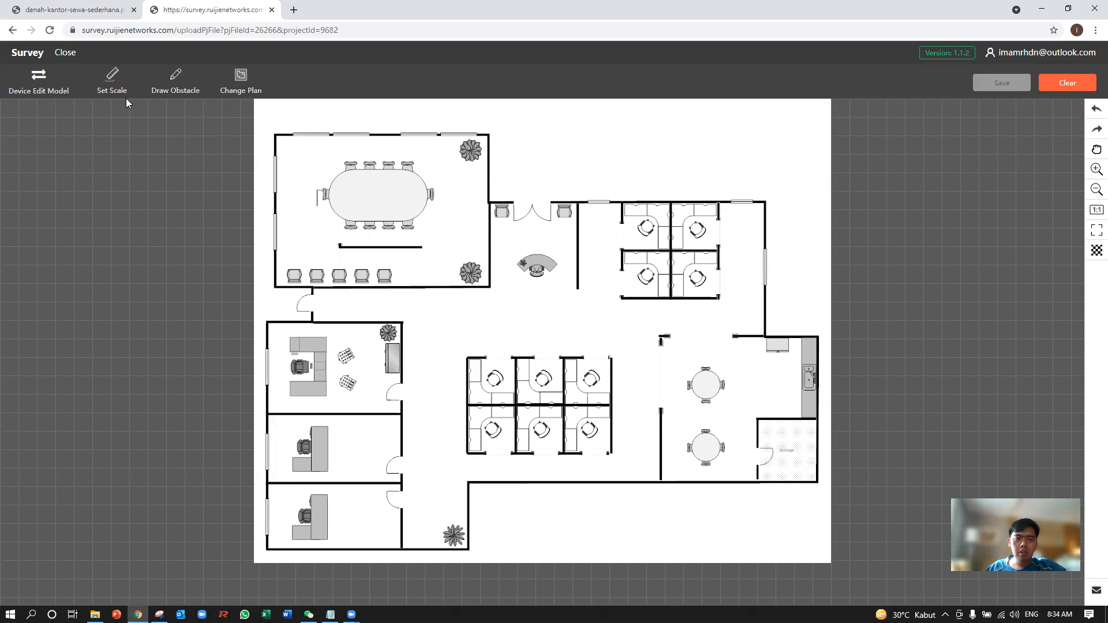
click(171, 94)
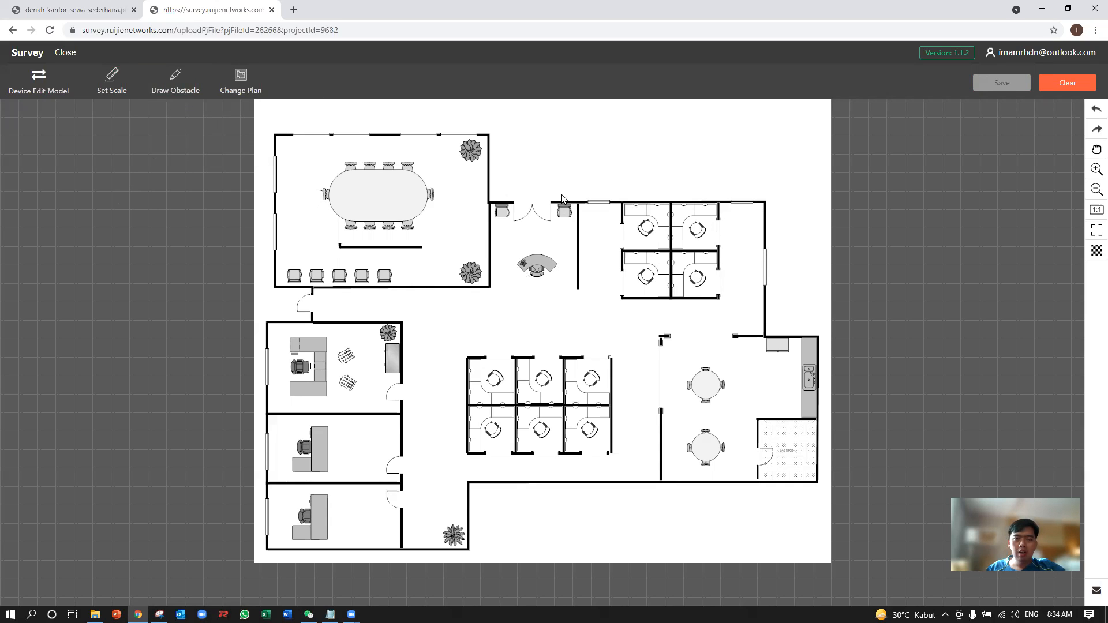
Place an RG-RAP2200(E) access point in the open area below the reception desk and preview its signal coverage with the simulation.
click(58, 83)
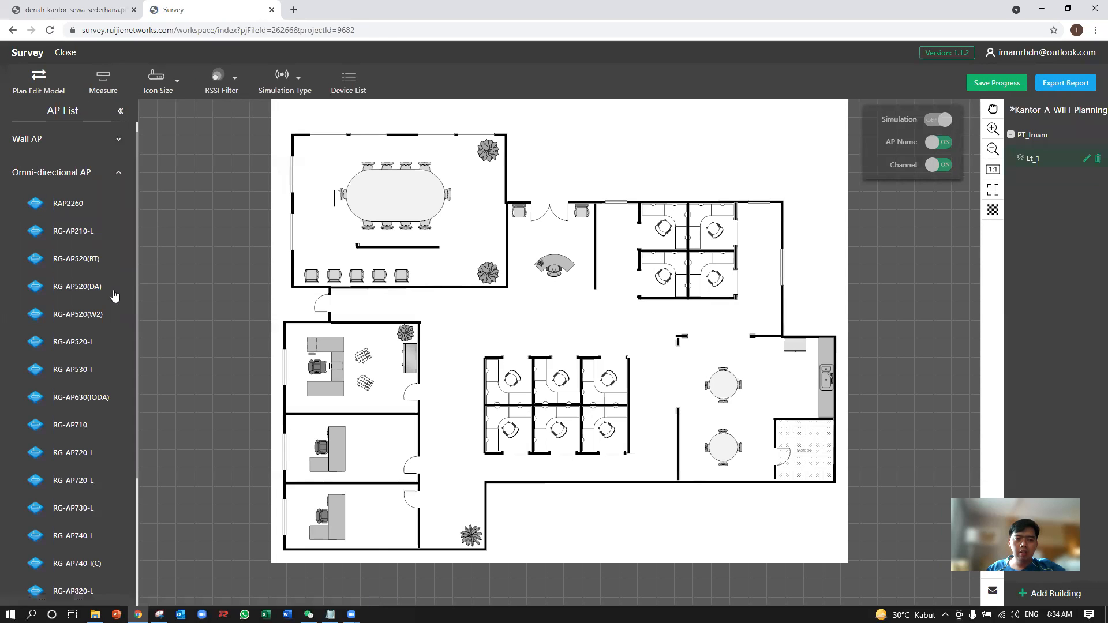
scroll(100, 393, down, 1)
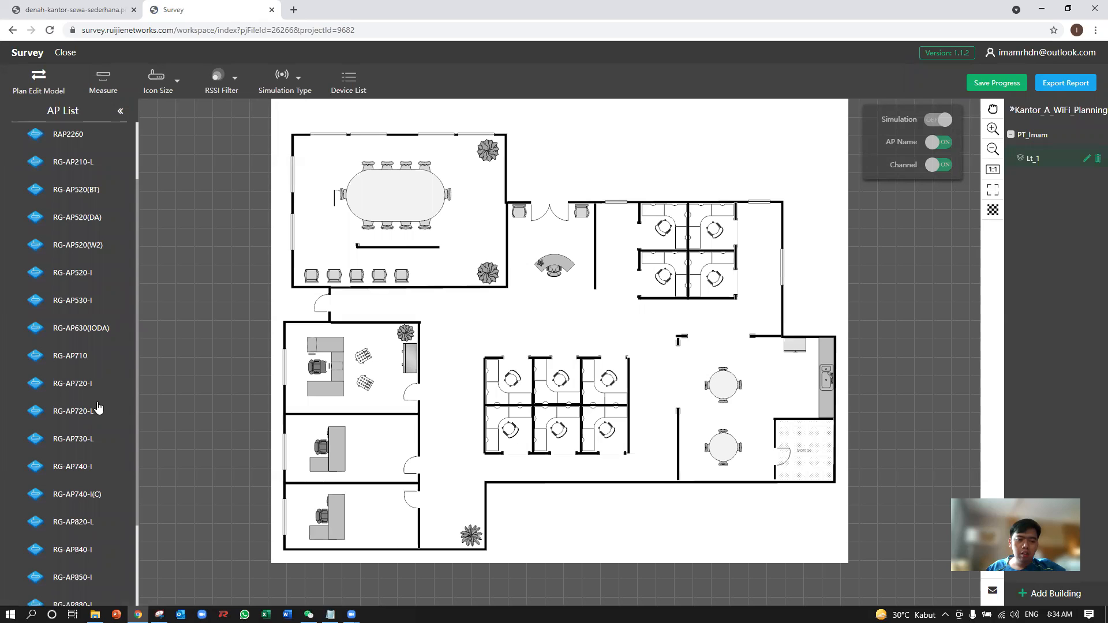
scroll(98, 441, down, 2)
scroll(98, 443, down, 1)
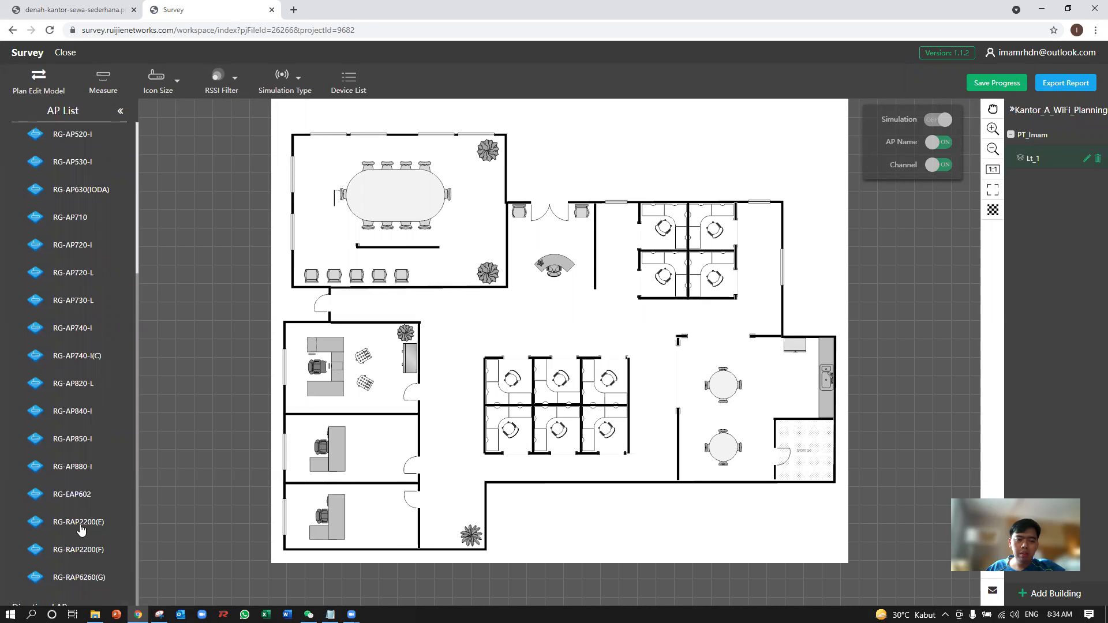
drag(67, 528, 543, 319)
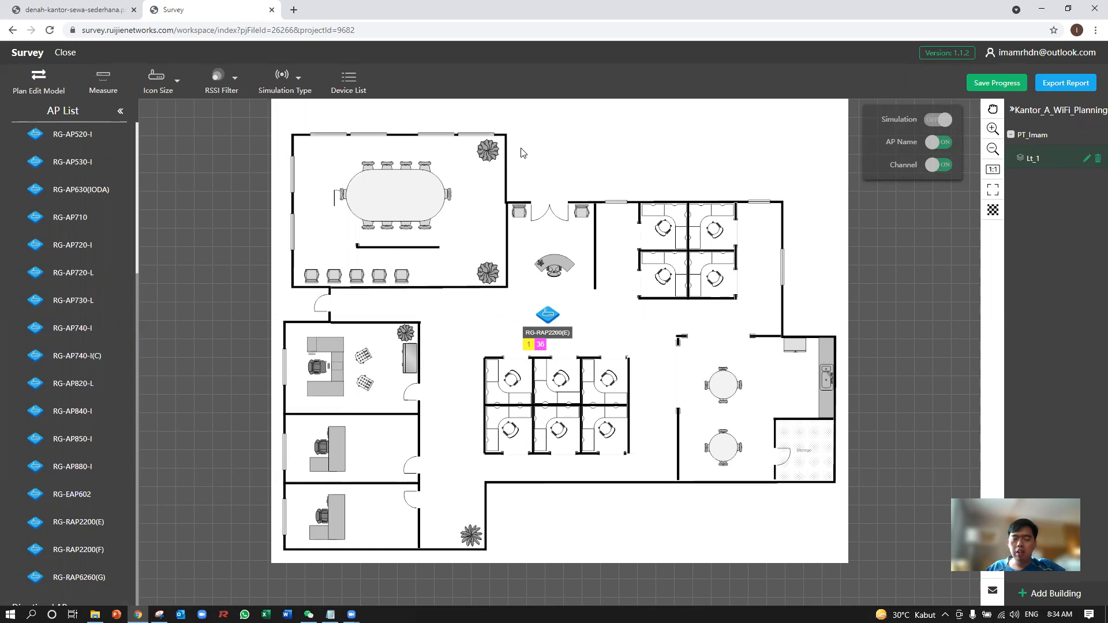
click(931, 121)
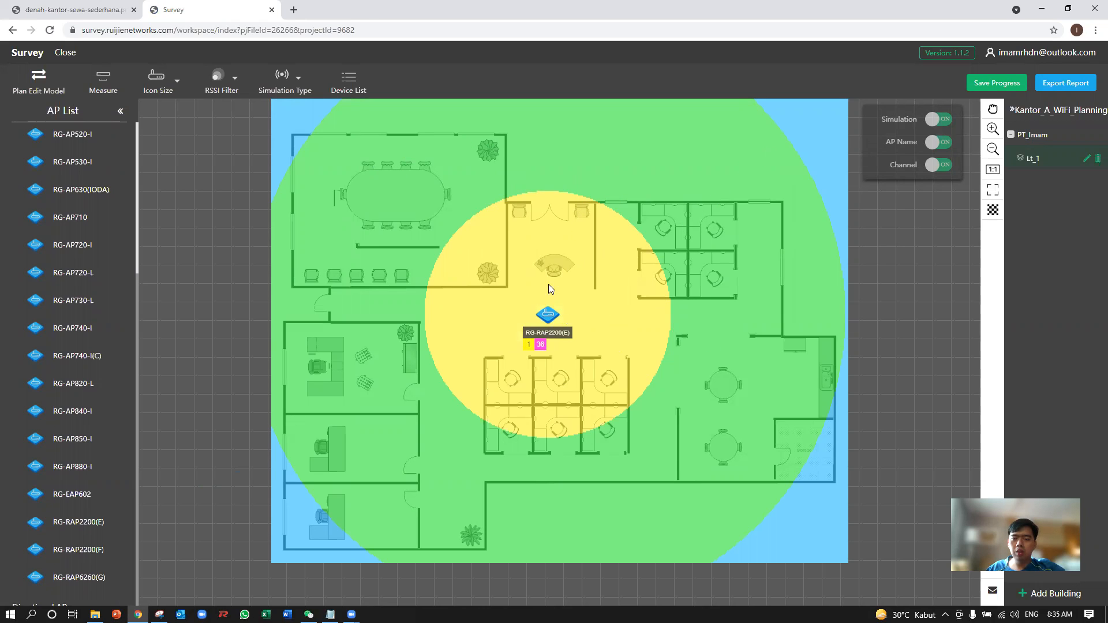
click(938, 120)
In plan editing, draw Concrete Exterior Wall (64.29dB/m) obstacles along the office's upper, right and lower outer walls.
click(47, 92)
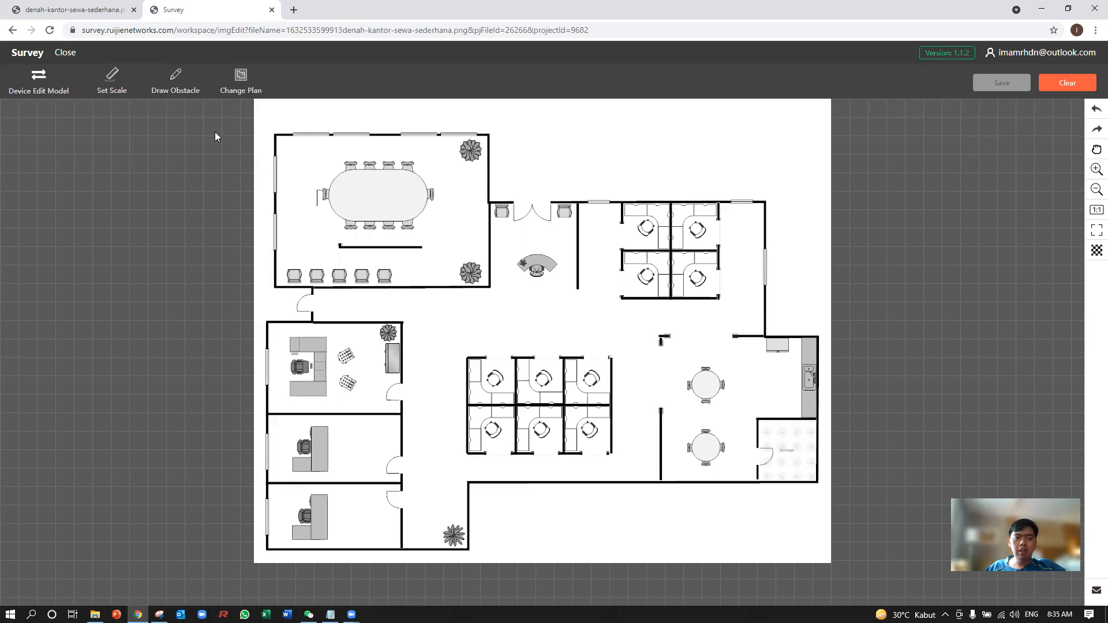
click(186, 88)
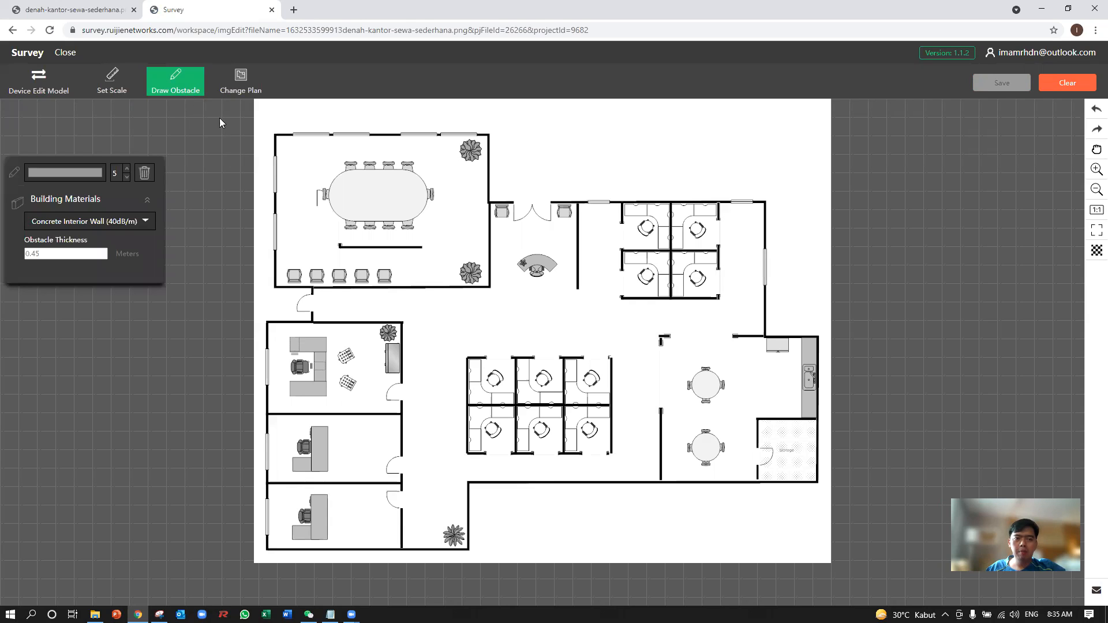
click(145, 222)
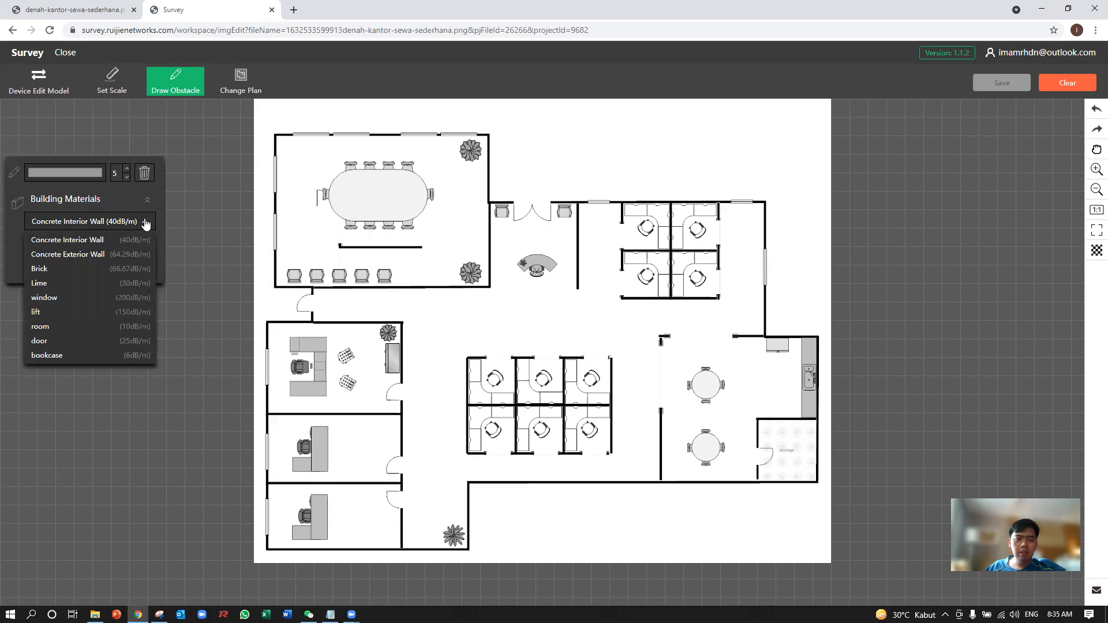
click(128, 253)
mouse_move(278, 137)
mouse_down()
mouse_move(491, 139)
mouse_move(492, 203)
mouse_move(631, 191)
mouse_move(766, 206)
mouse_move(766, 349)
mouse_move(827, 346)
mouse_move(824, 492)
mouse_move(702, 500)
mouse_move(478, 479)
mouse_move(477, 490)
mouse_up()
click(477, 490)
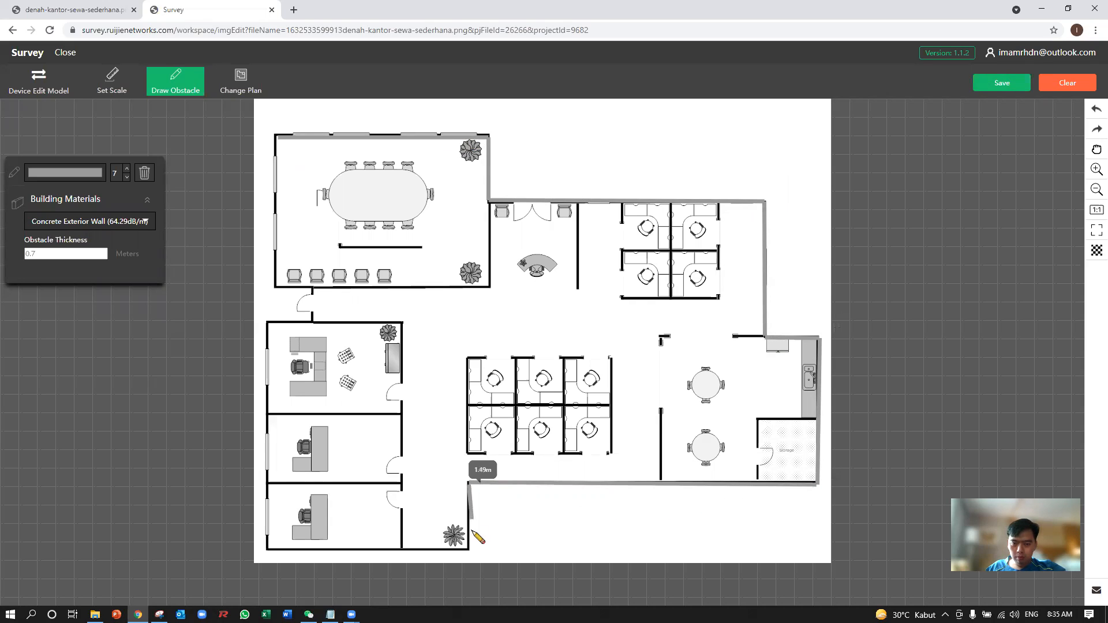
click(471, 557)
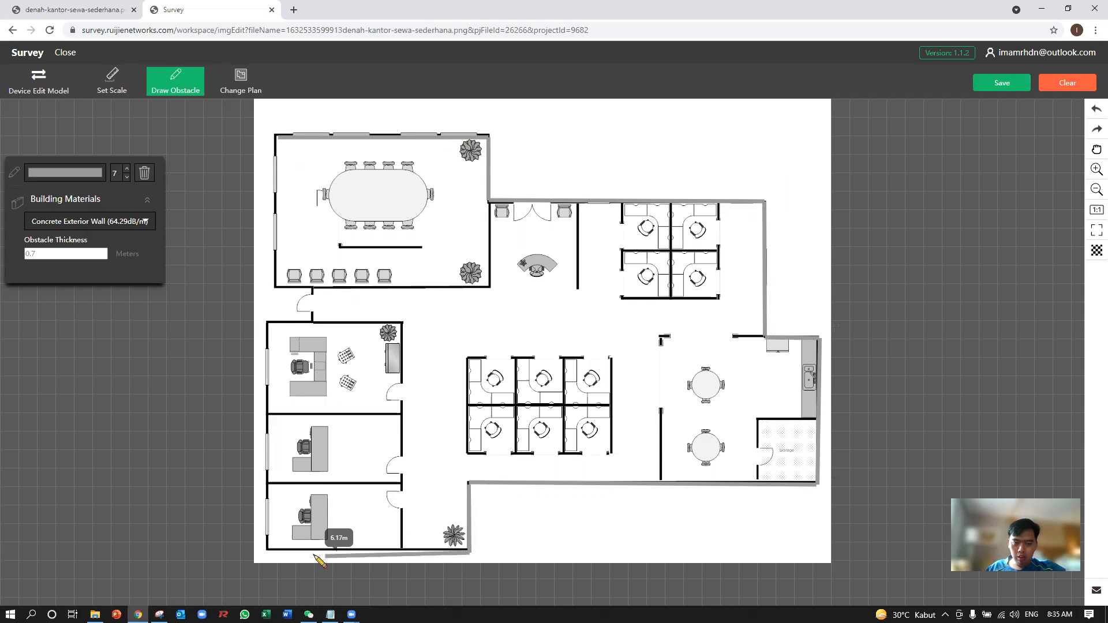
click(265, 553)
Draw Concrete Exterior Wall obstacles along the office's left outer walls, including the recess around the side door.
click(278, 138)
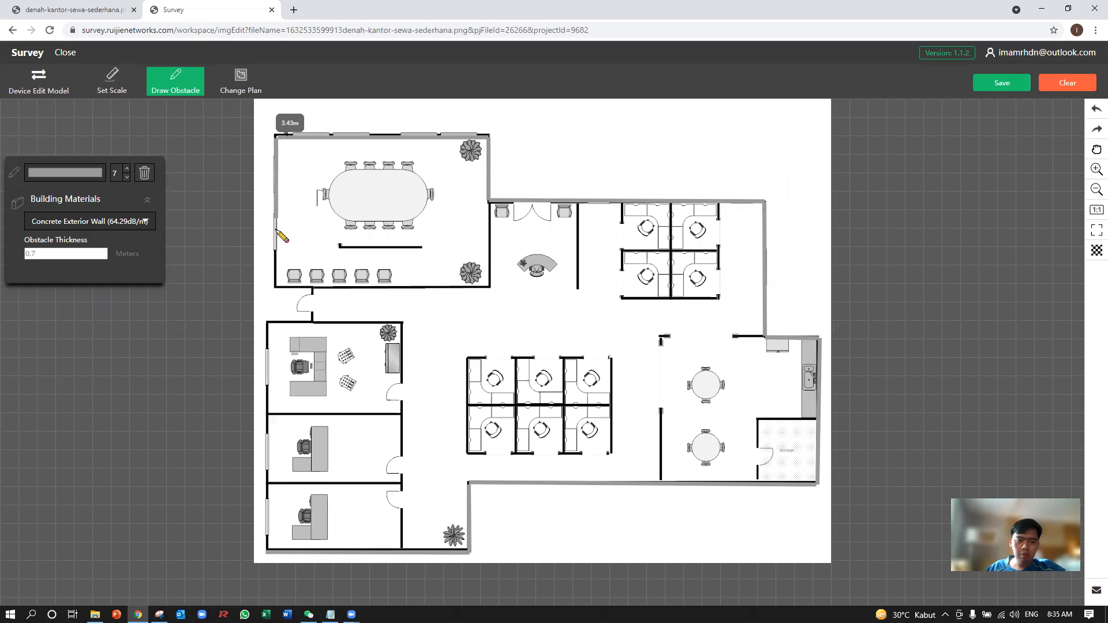
click(273, 288)
click(269, 322)
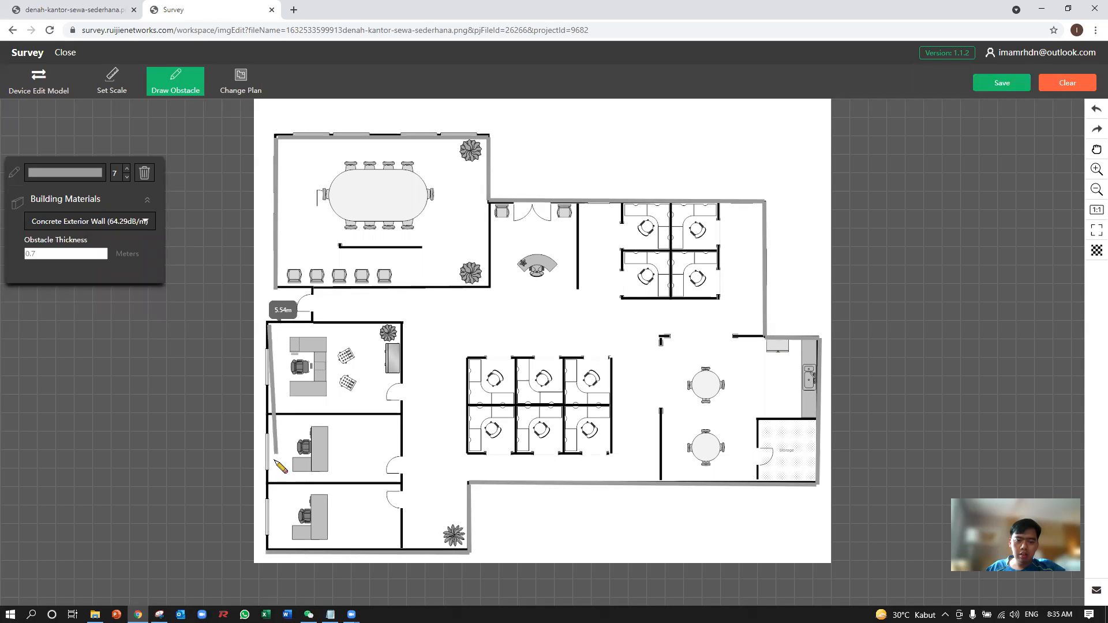
click(272, 549)
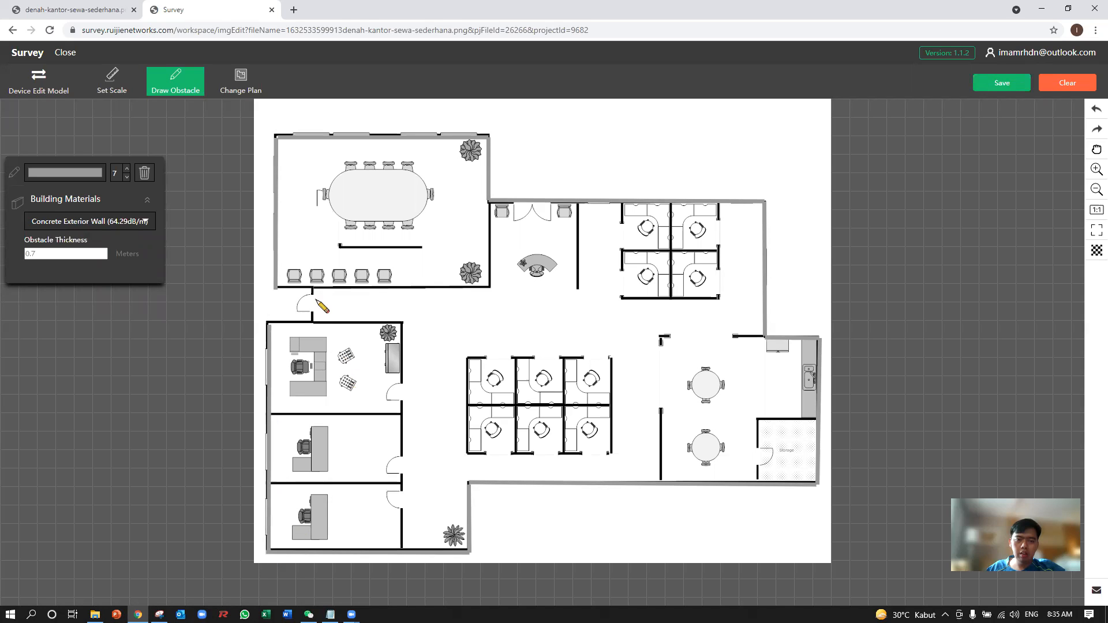
click(312, 290)
click(275, 290)
click(312, 319)
click(271, 323)
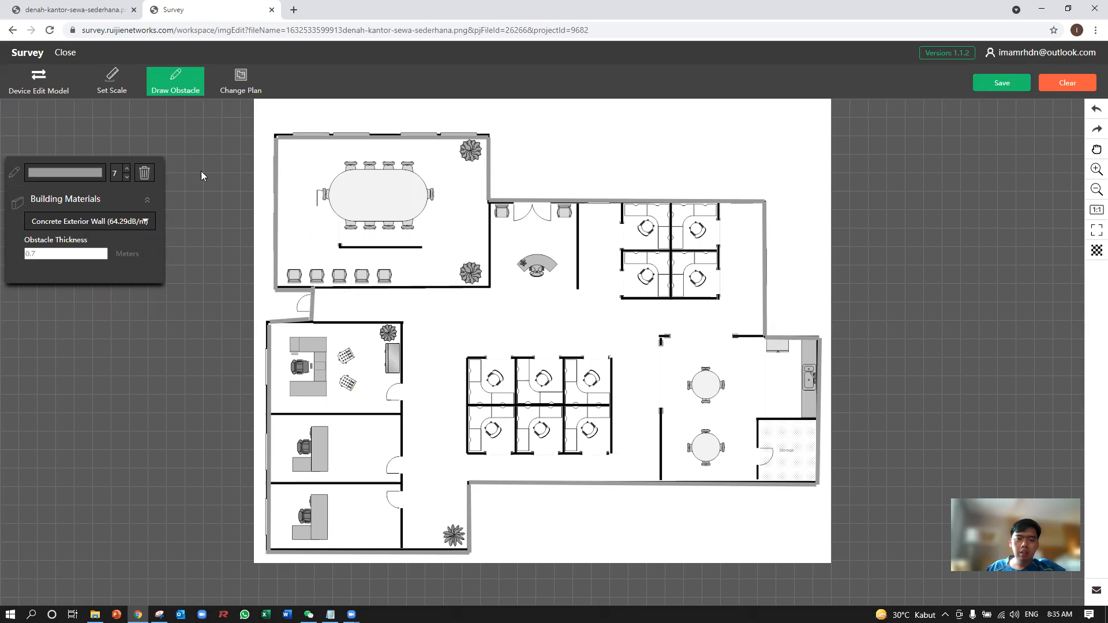
Switch the obstacle material to Concrete Interior Wall (40dB/m) and draw it along the meeting room's right and lower walls.
click(125, 219)
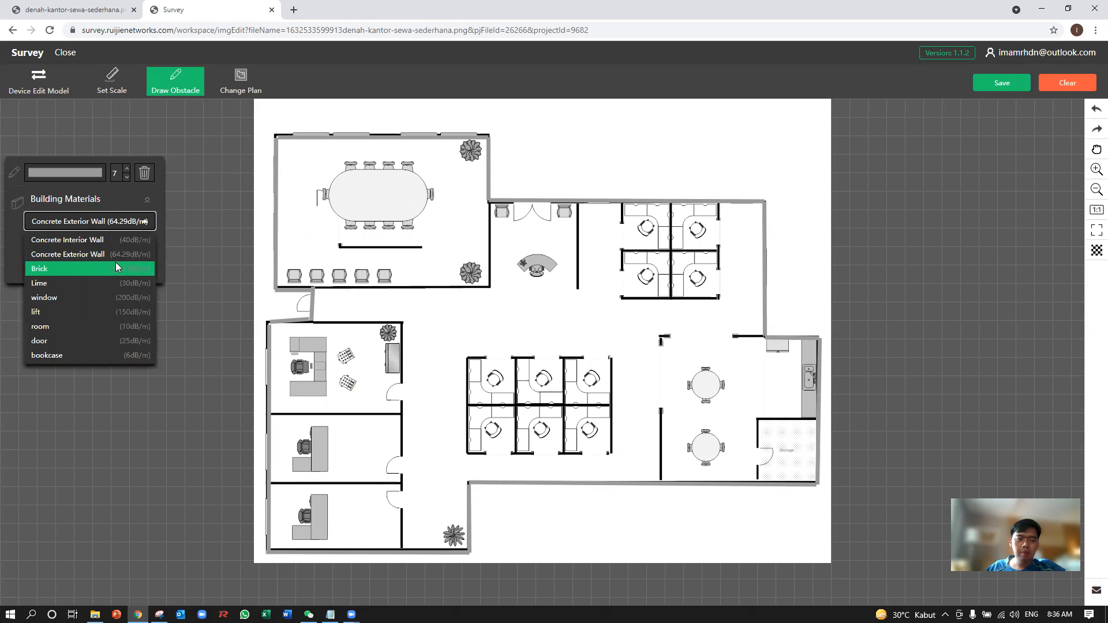
click(118, 241)
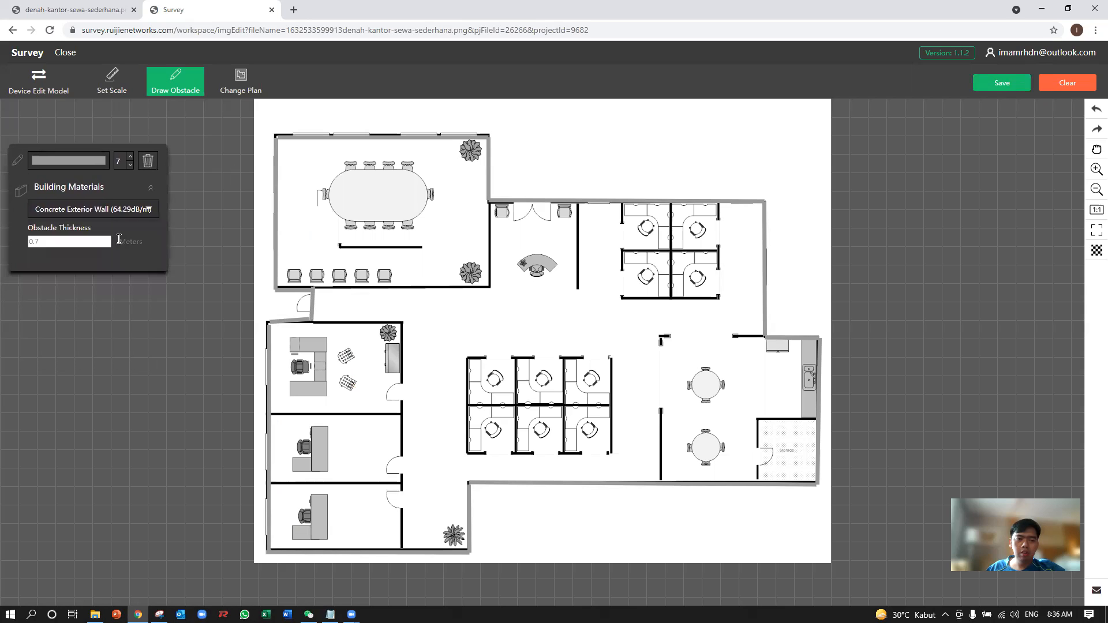
click(124, 219)
click(119, 239)
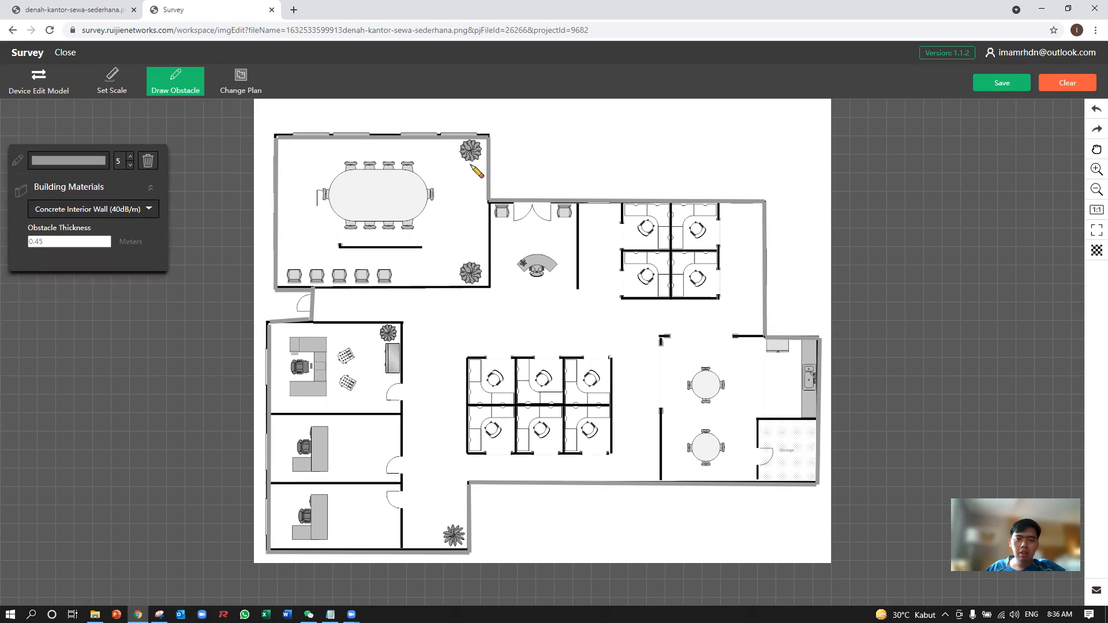
click(490, 200)
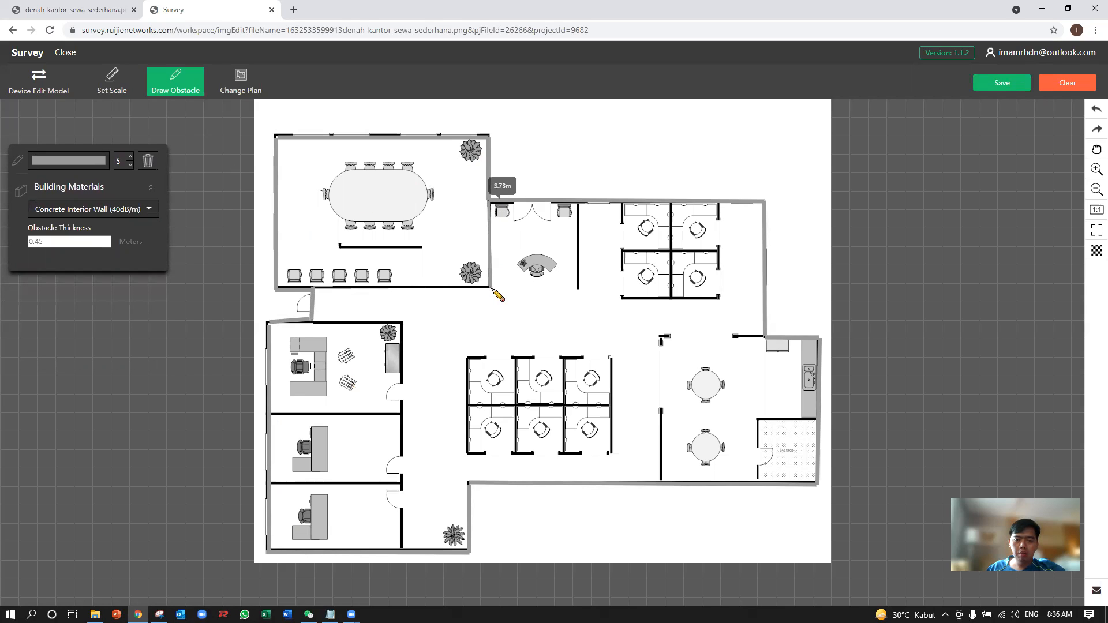
click(489, 288)
double_click(313, 289)
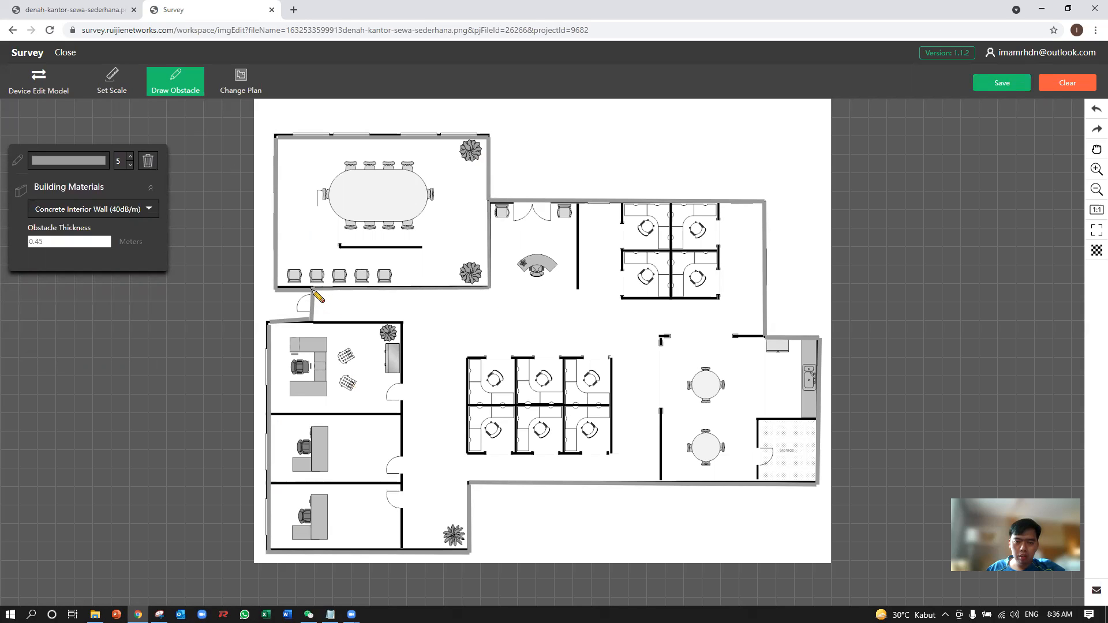
Draw Concrete Interior Wall obstacles along the upper and right walls of the three stacked offices, reaching the lower outer wall.
click(312, 321)
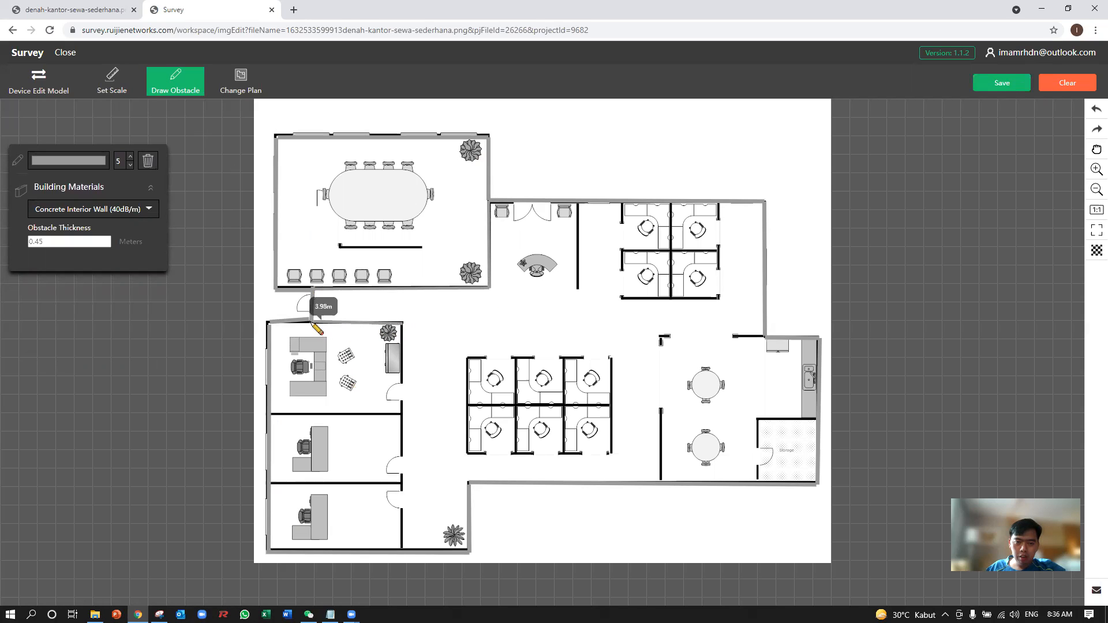
double_click(403, 322)
click(403, 322)
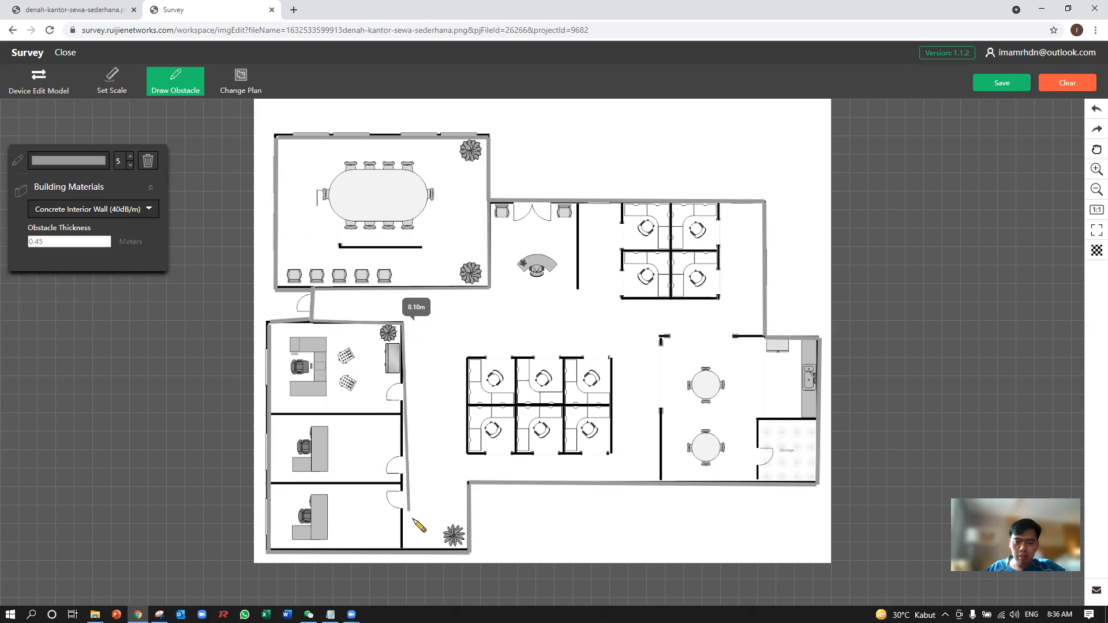
double_click(403, 553)
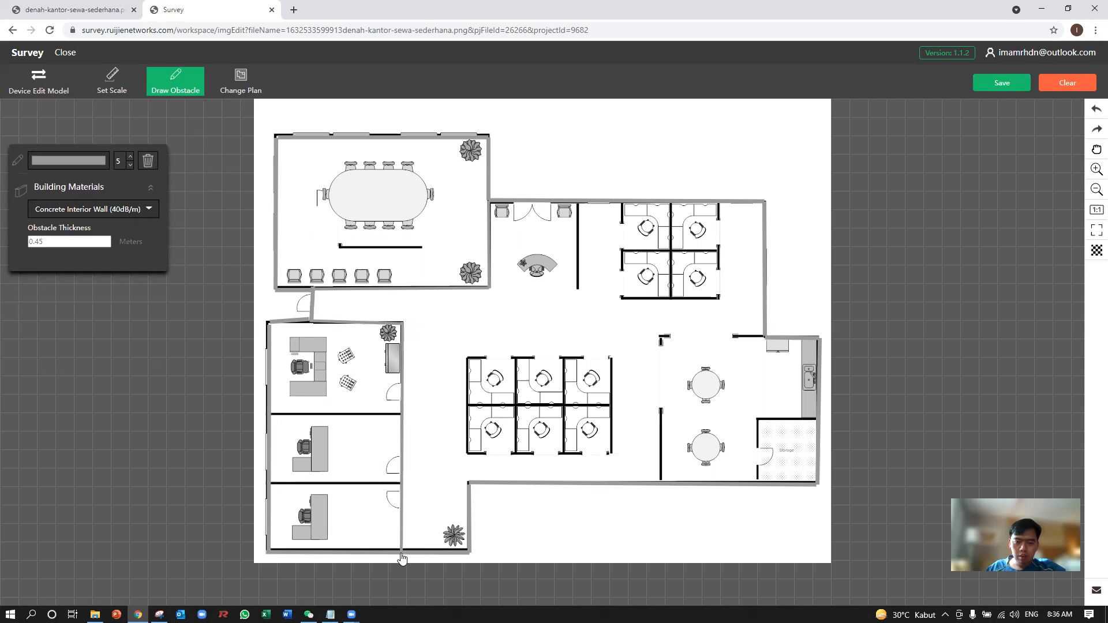
Draw Concrete Interior Wall obstacles on the two partitions between the stacked offices and on the wall right of the reception desk.
click(401, 415)
double_click(270, 415)
click(402, 482)
double_click(270, 482)
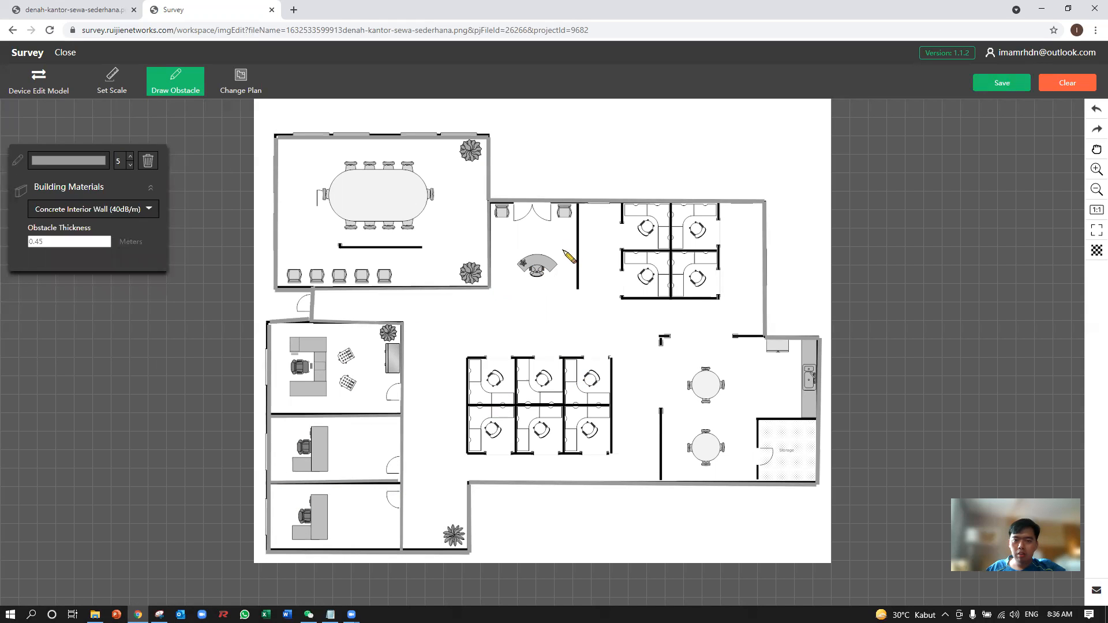
click(578, 203)
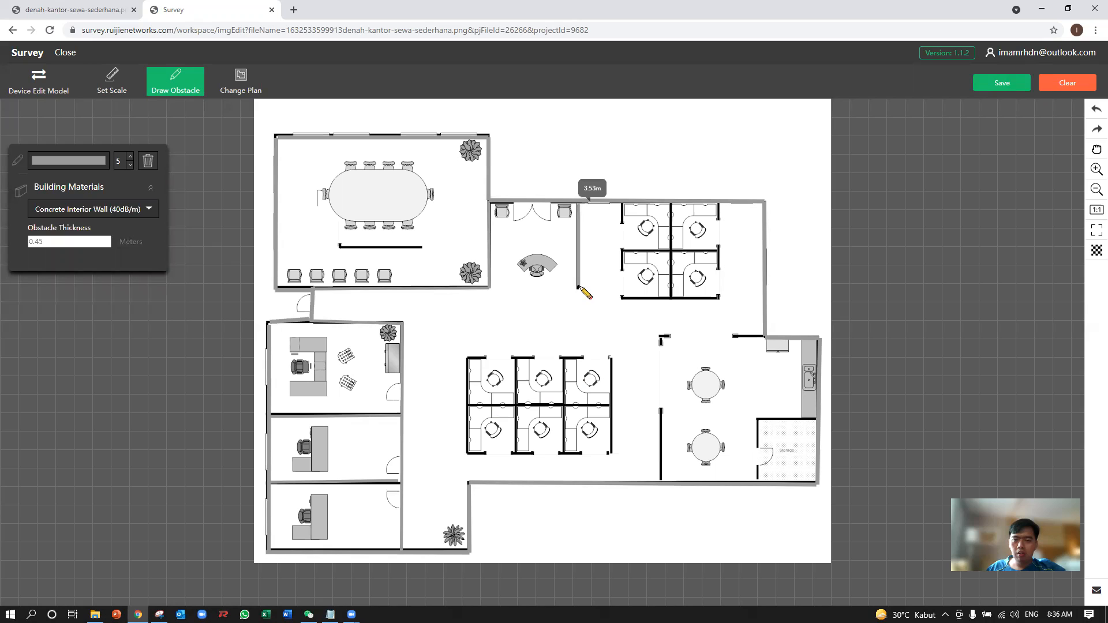
double_click(578, 289)
Draw Concrete Interior Wall obstacles around the four-desk cubicle block and along its vertical and horizontal dividers.
click(721, 202)
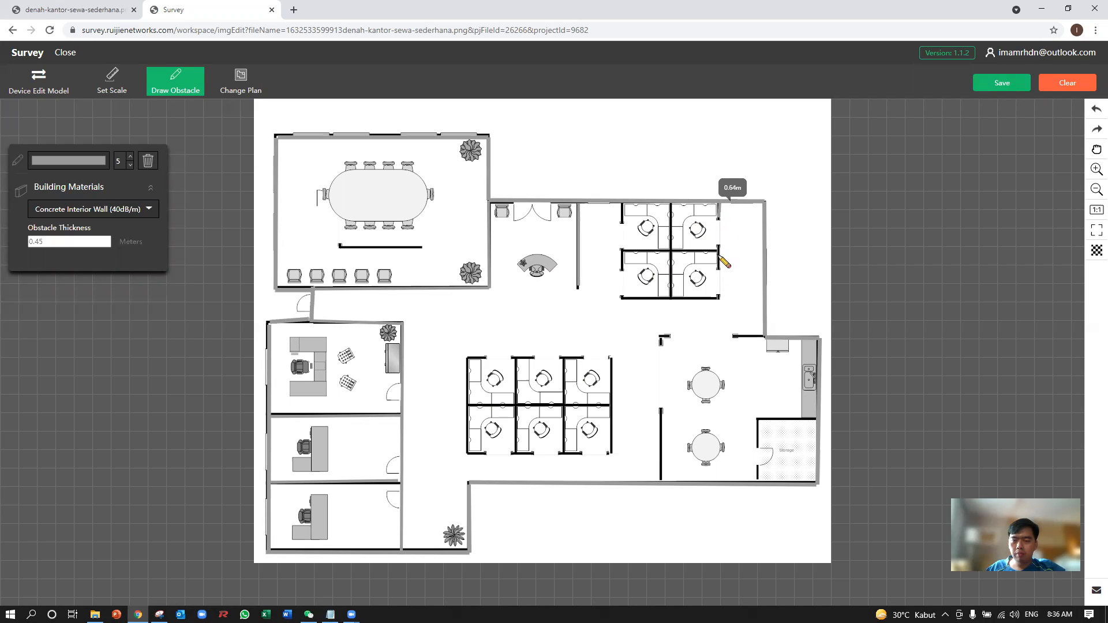
click(721, 300)
click(621, 299)
double_click(622, 202)
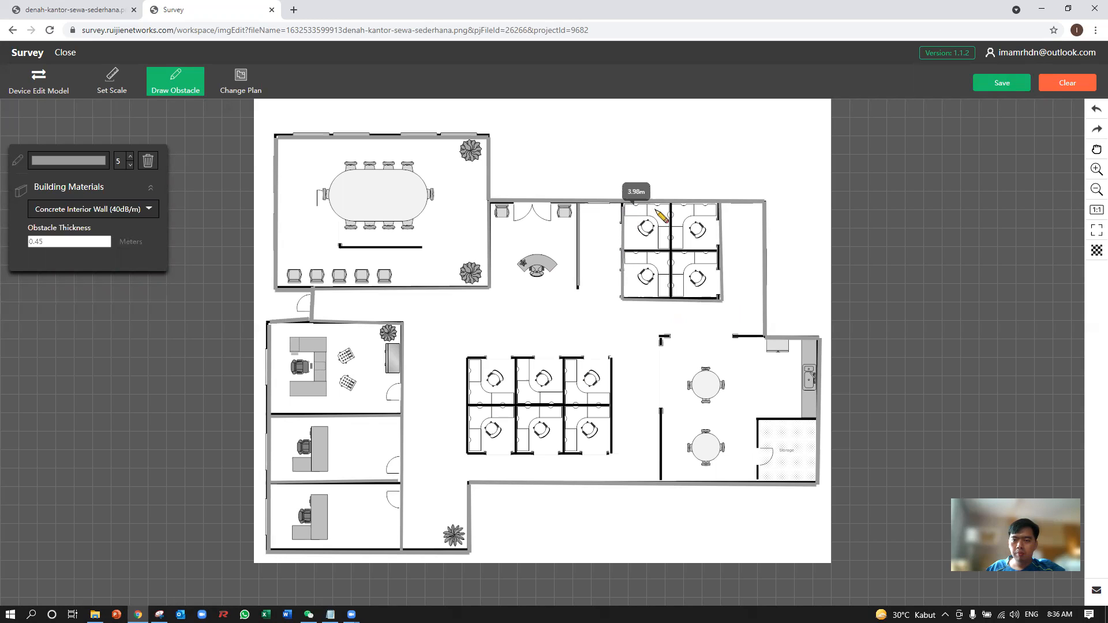
click(670, 202)
double_click(671, 301)
click(721, 251)
double_click(622, 250)
Draw Concrete Interior Wall obstacles along the upper and left walls of the dining area and around the storage room.
click(764, 336)
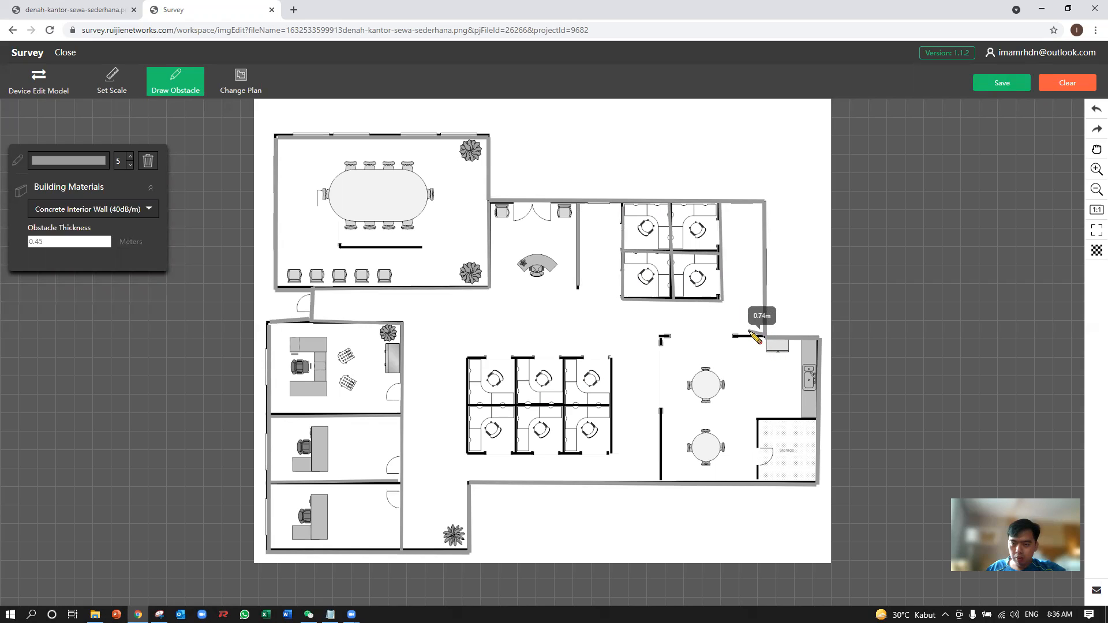
click(661, 338)
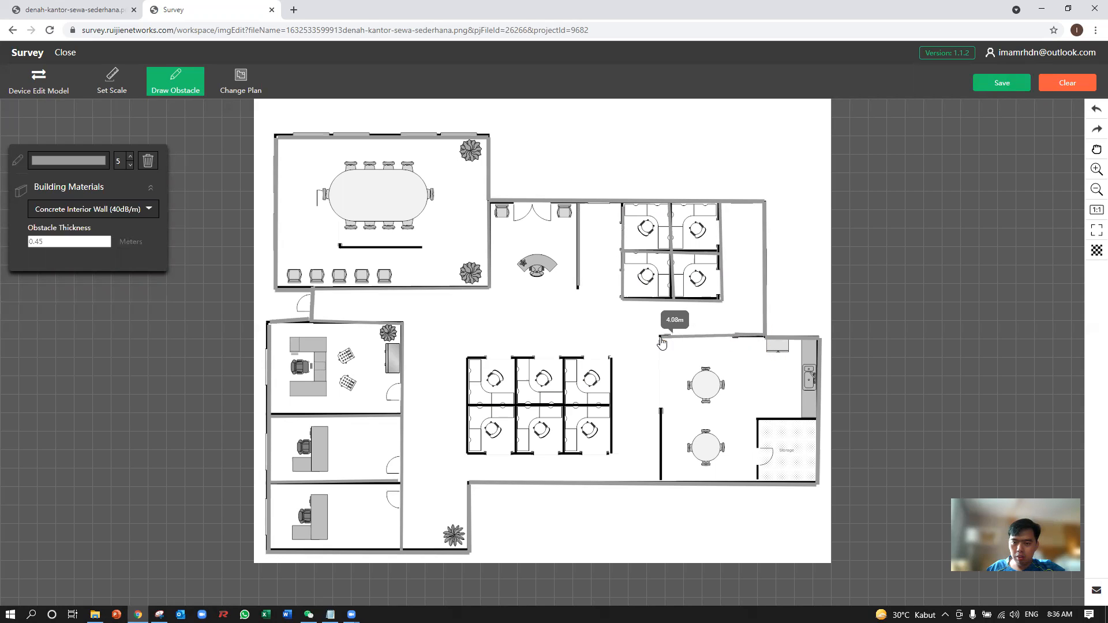
mouse_move(817, 420)
mouse_down()
mouse_move(756, 418)
mouse_move(758, 481)
mouse_up()
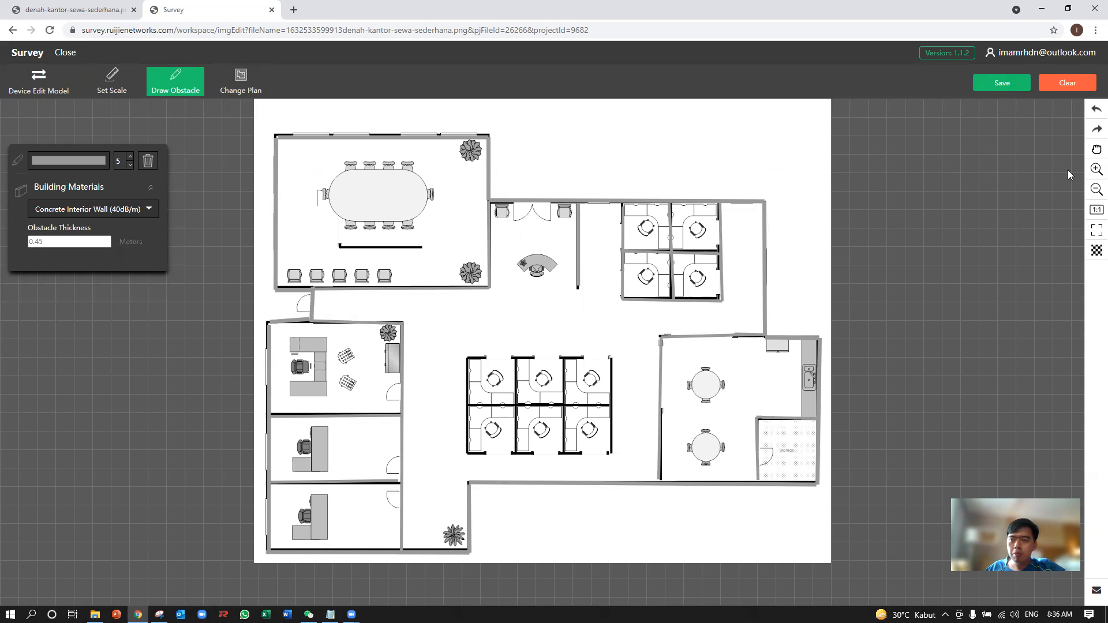
Delete the obstacle along the left side of the four-desk cubicle block.
click(148, 163)
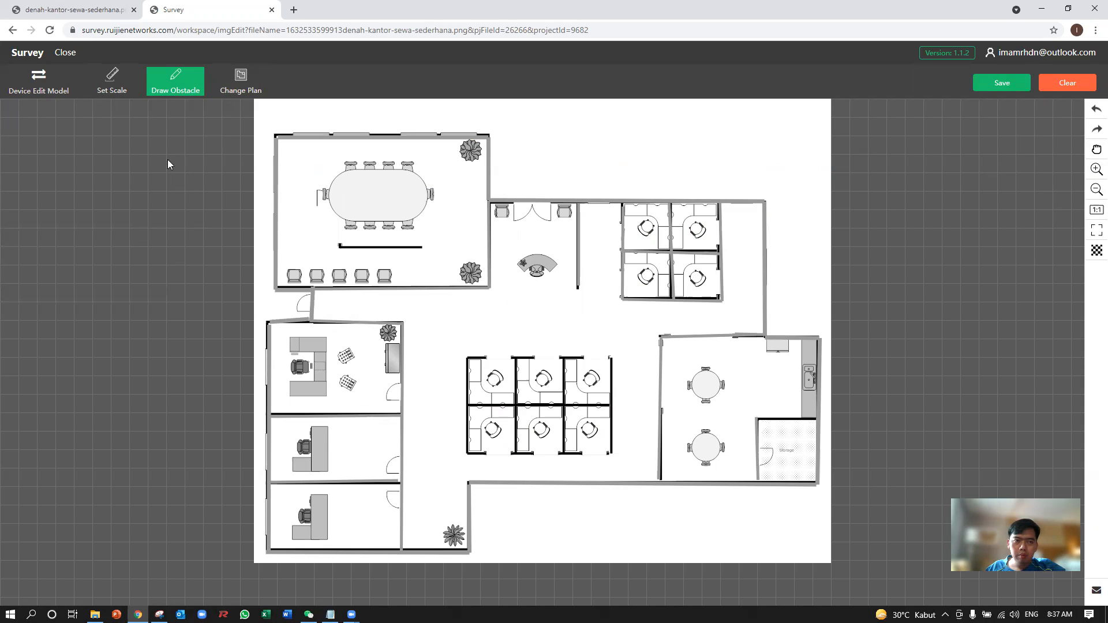
click(180, 94)
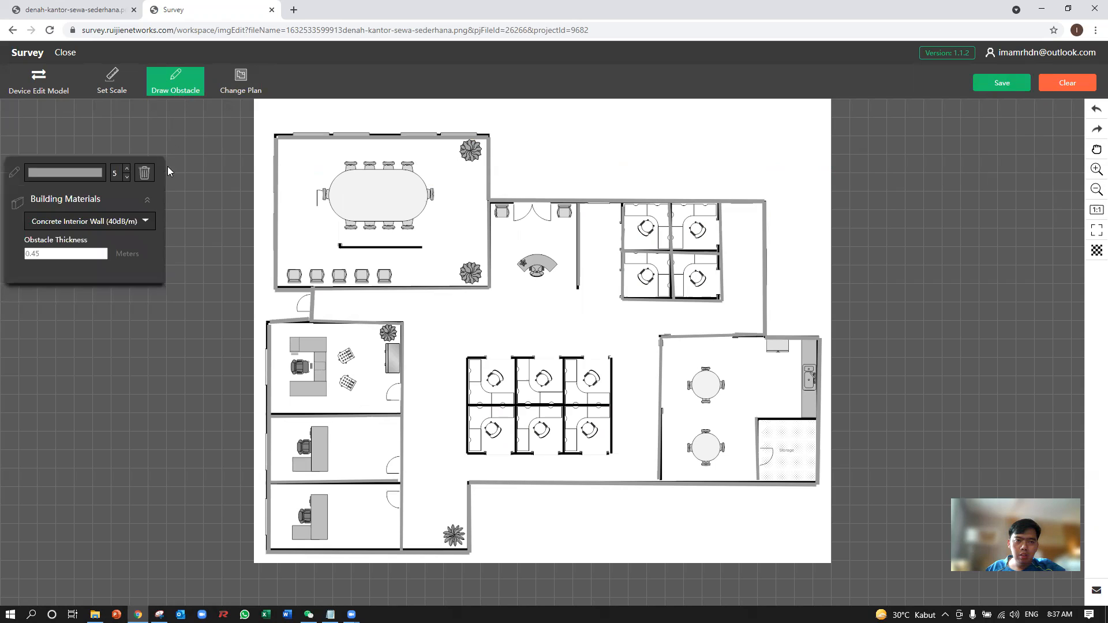
click(147, 179)
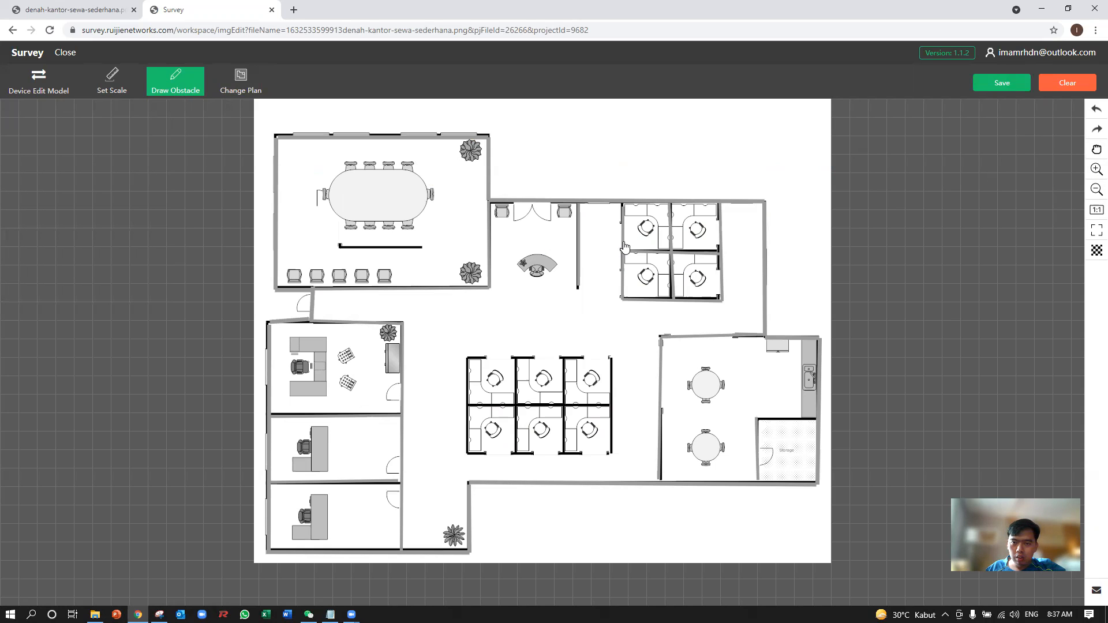
click(178, 96)
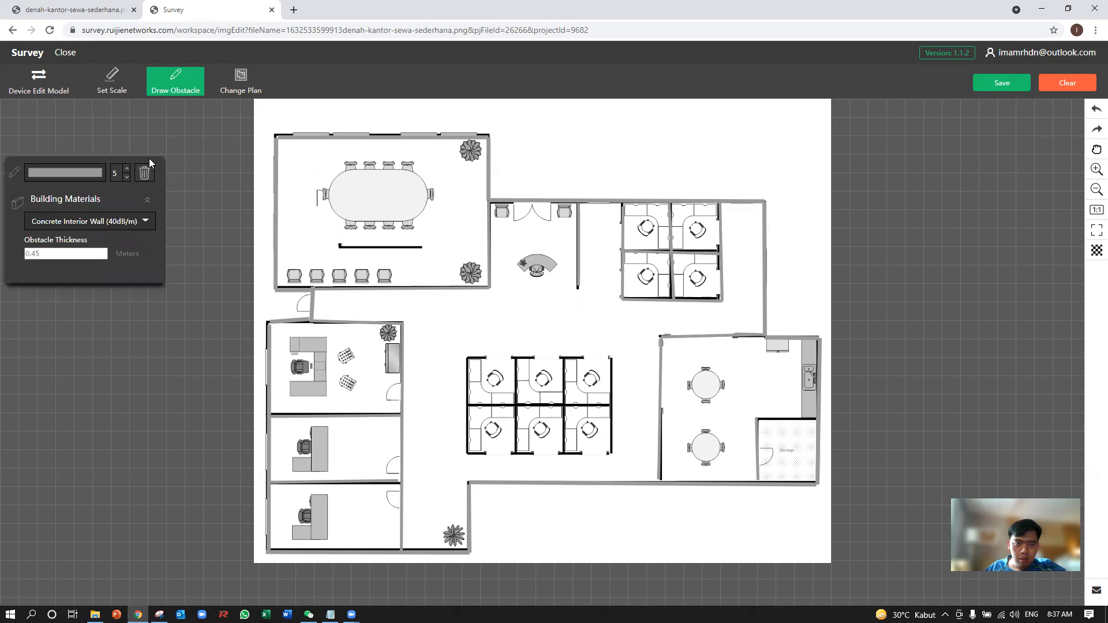
click(144, 176)
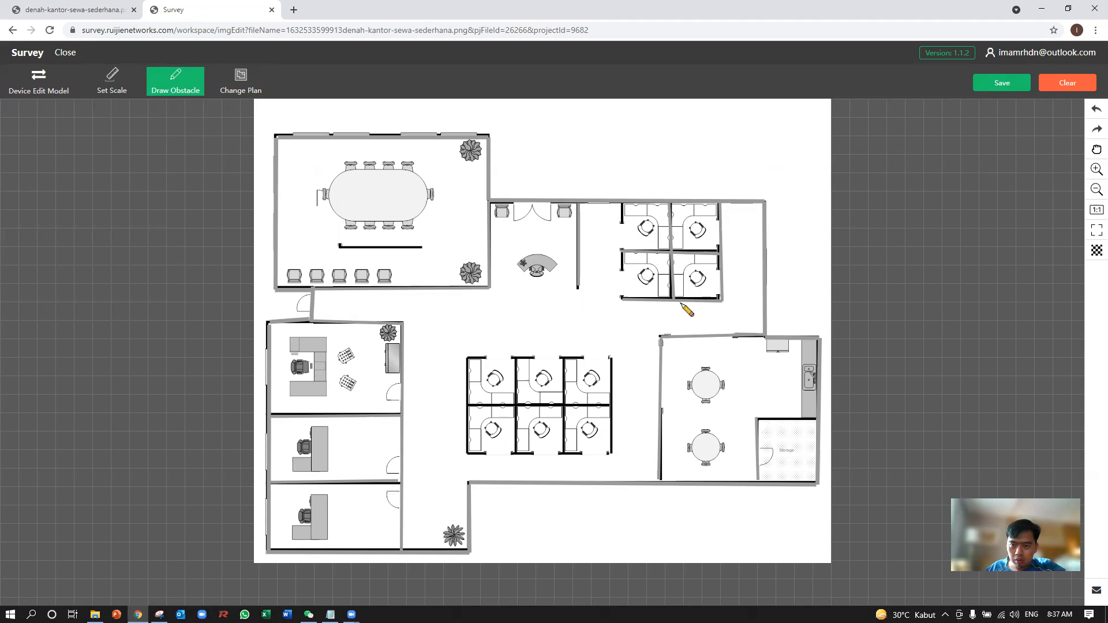
drag(677, 298, 663, 287)
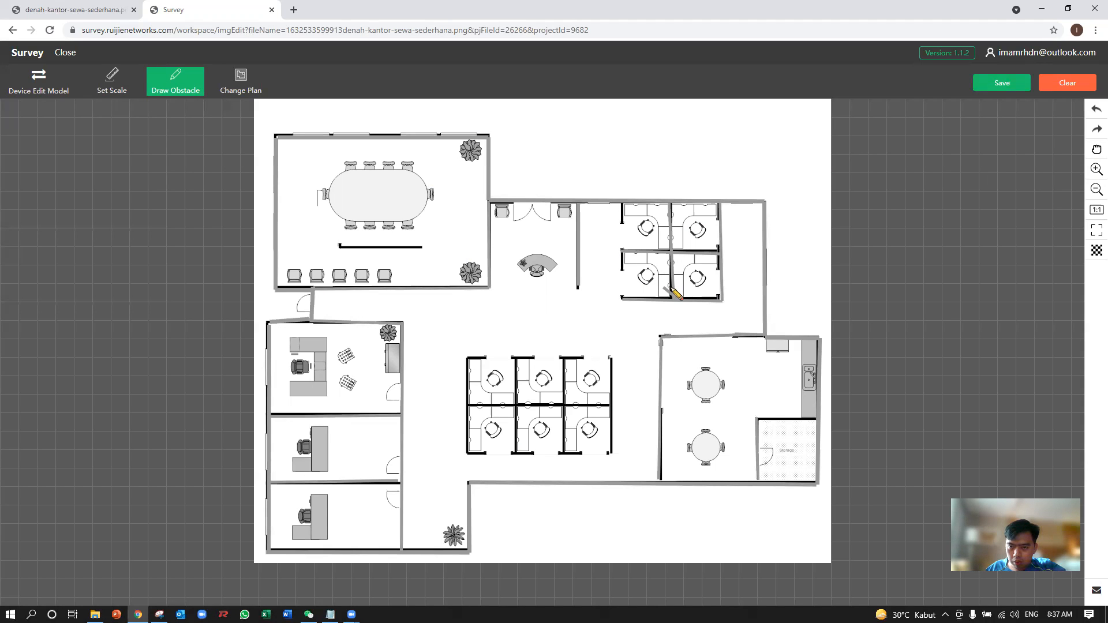
Delete the obstacle along the lower side of the four-desk cubicle block.
click(189, 88)
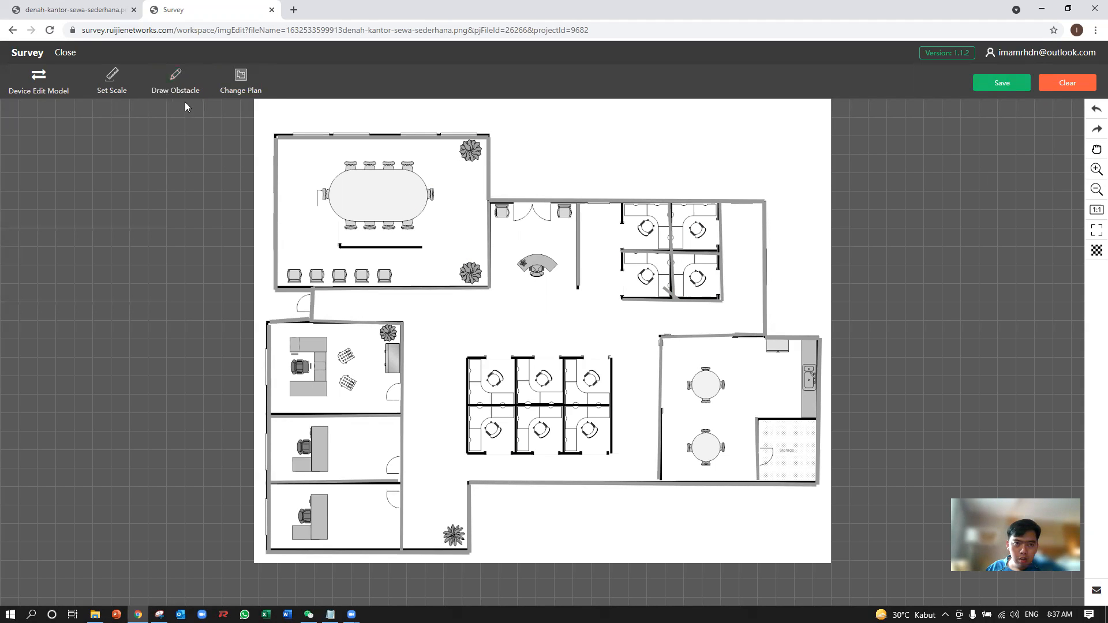
right_click(188, 87)
click(177, 92)
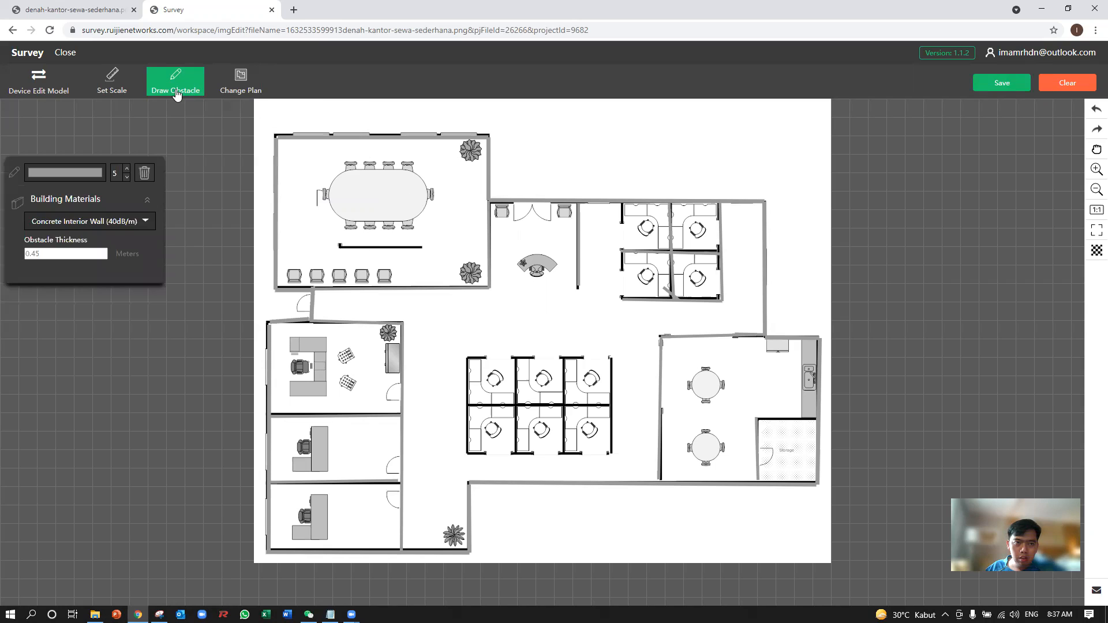
click(149, 175)
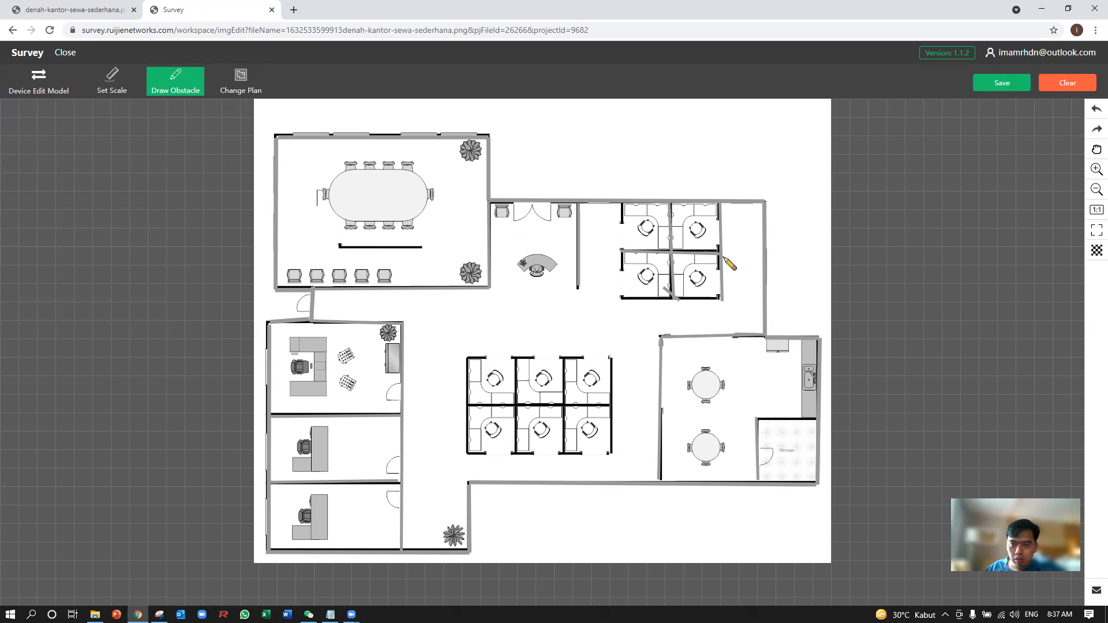
drag(712, 254, 708, 278)
right_click(700, 255)
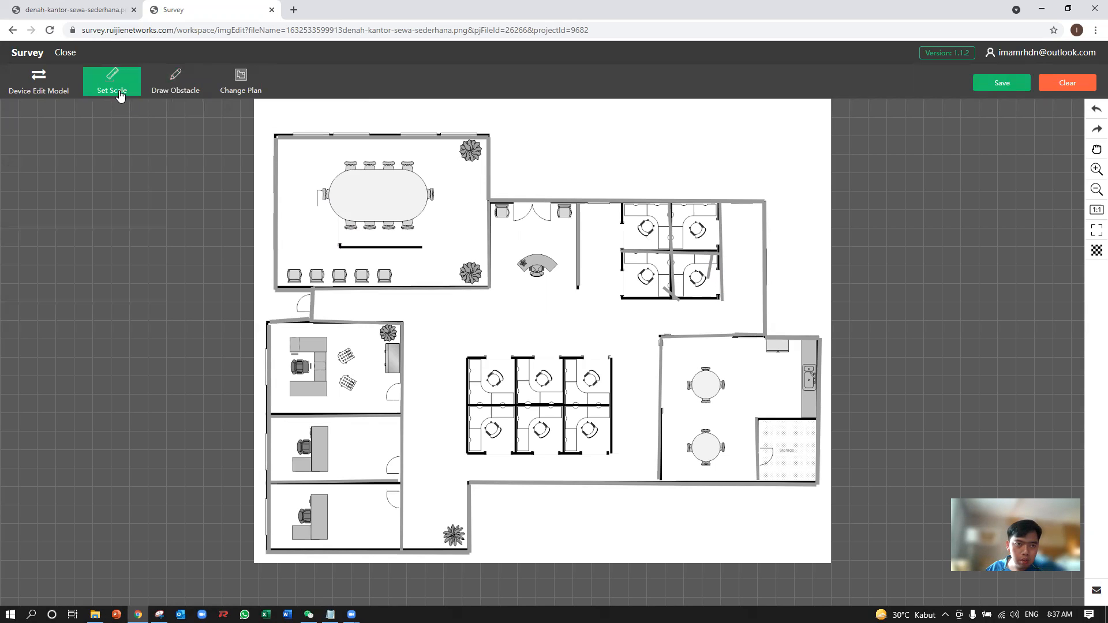
Delete the obstacles on the right side and on both inner dividers of the four-desk cubicle block.
click(177, 86)
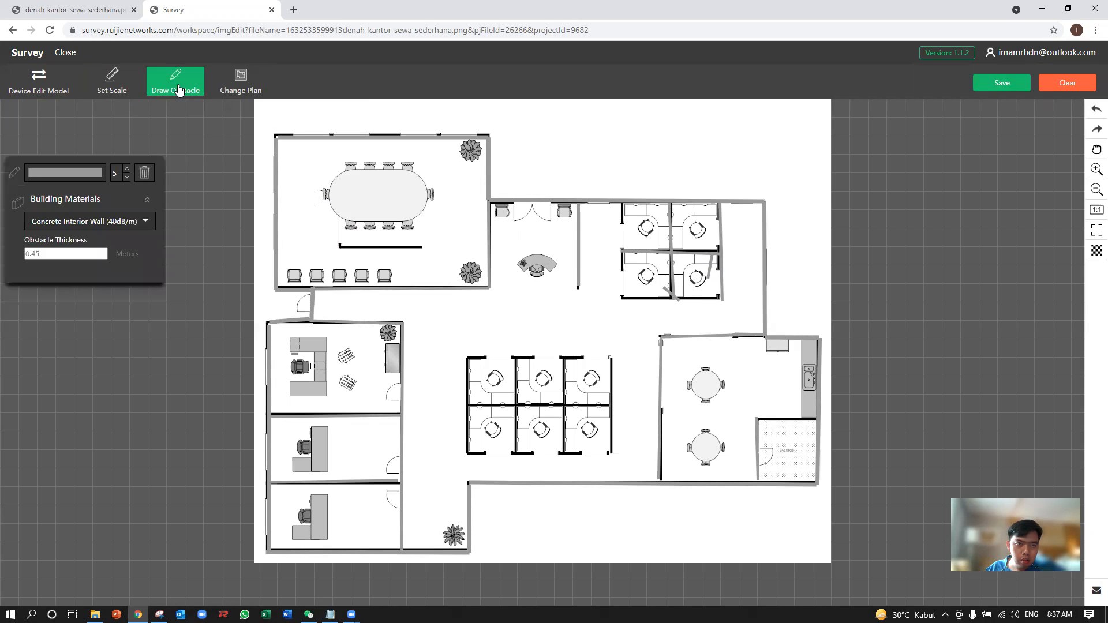
click(144, 174)
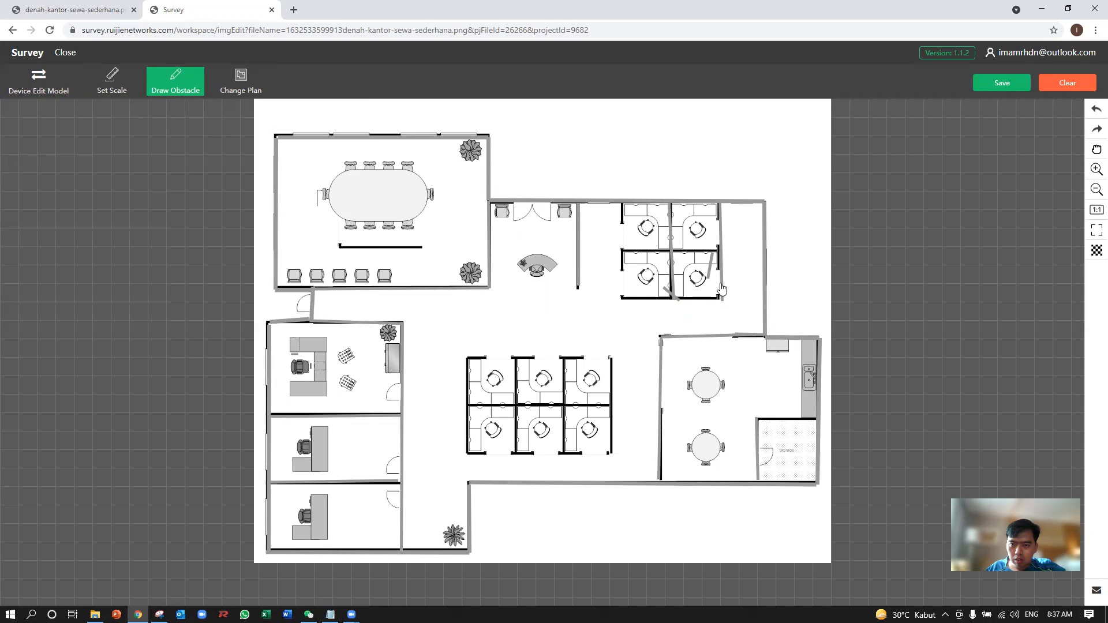
click(173, 84)
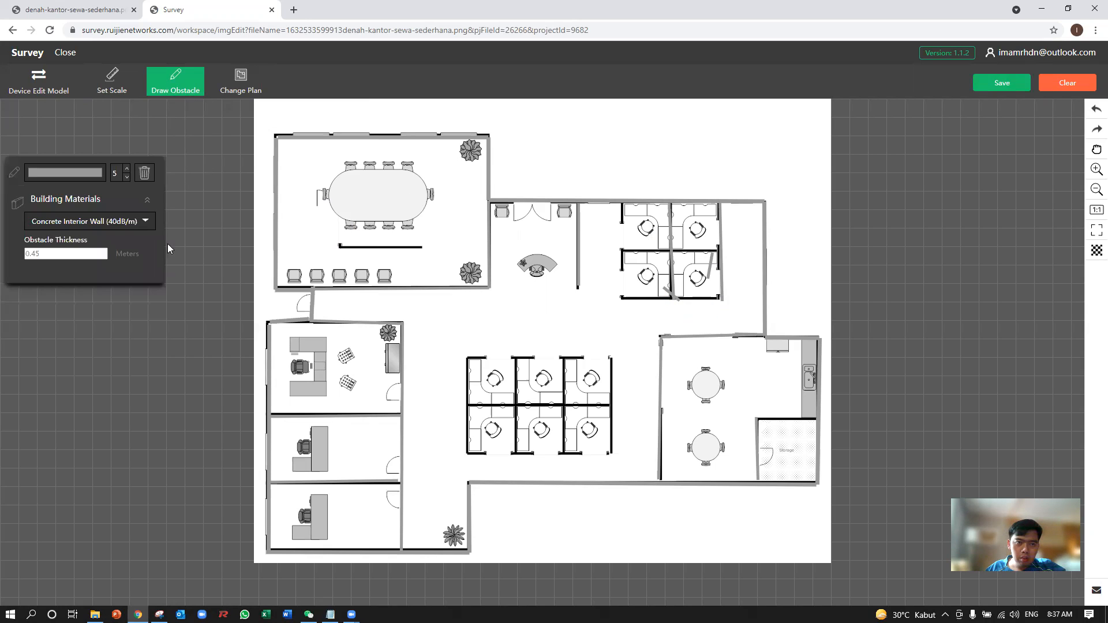
click(144, 175)
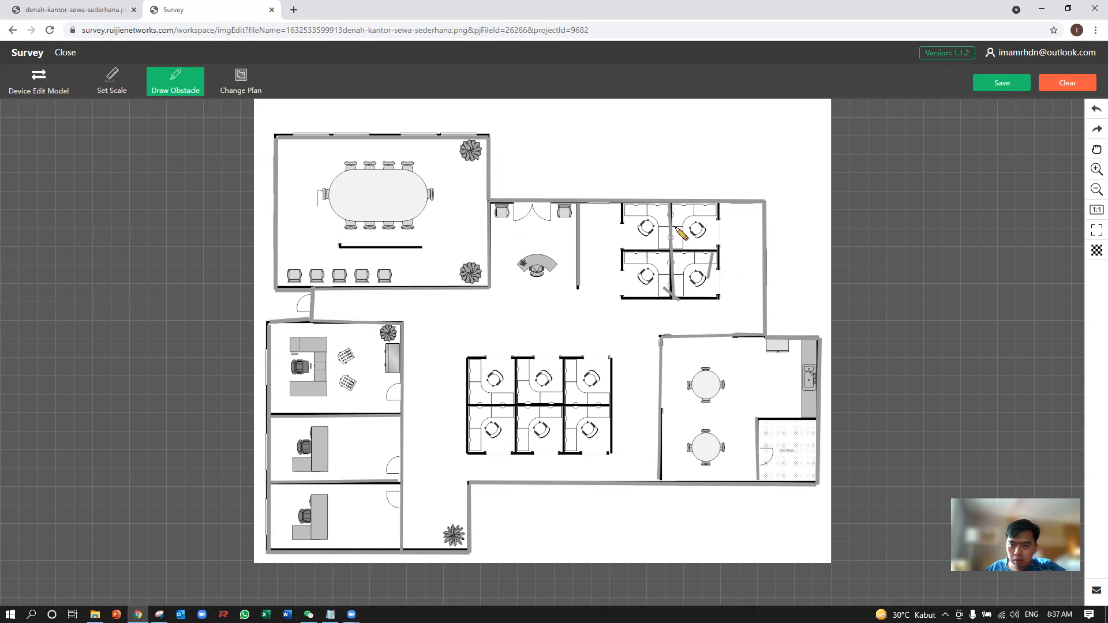
click(180, 93)
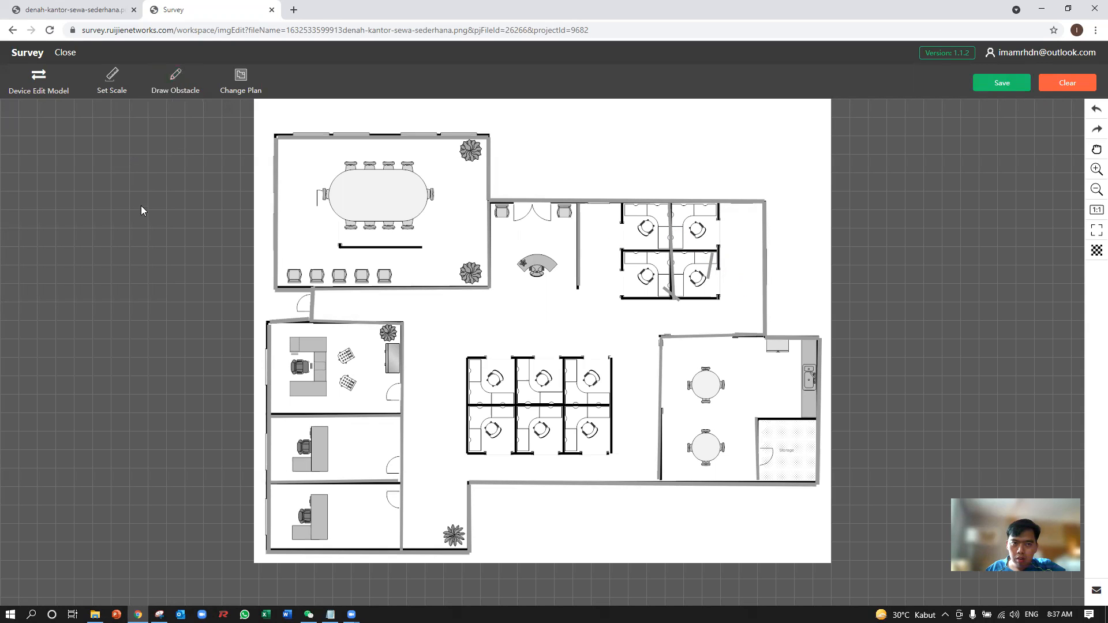
click(182, 90)
click(146, 175)
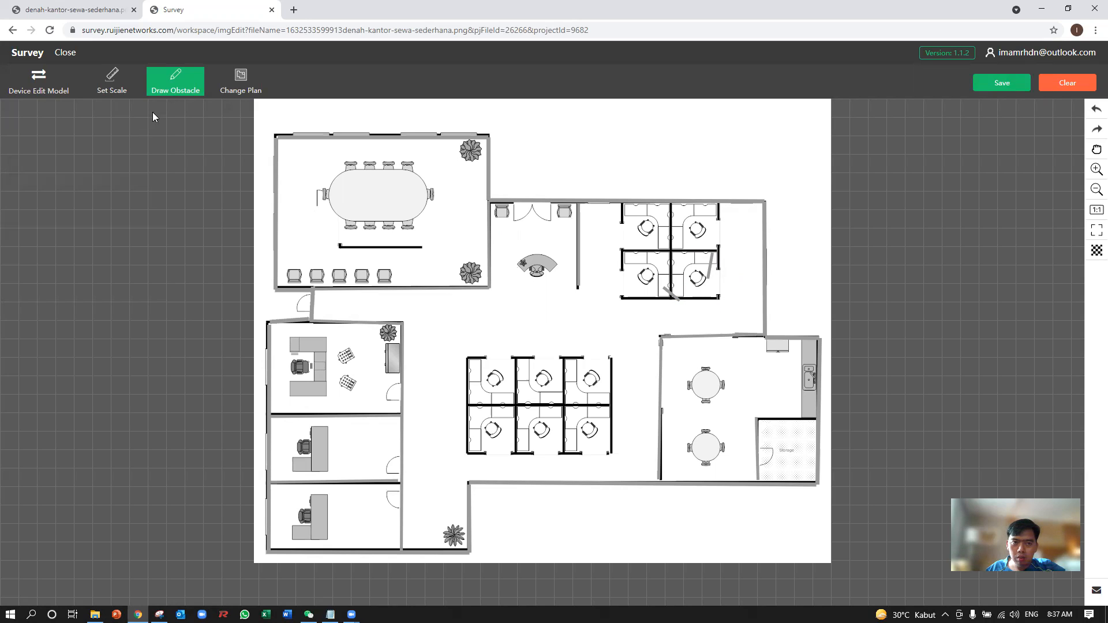
Delete the two stray short obstacle strokes inside the four-desk cubicle block.
click(175, 83)
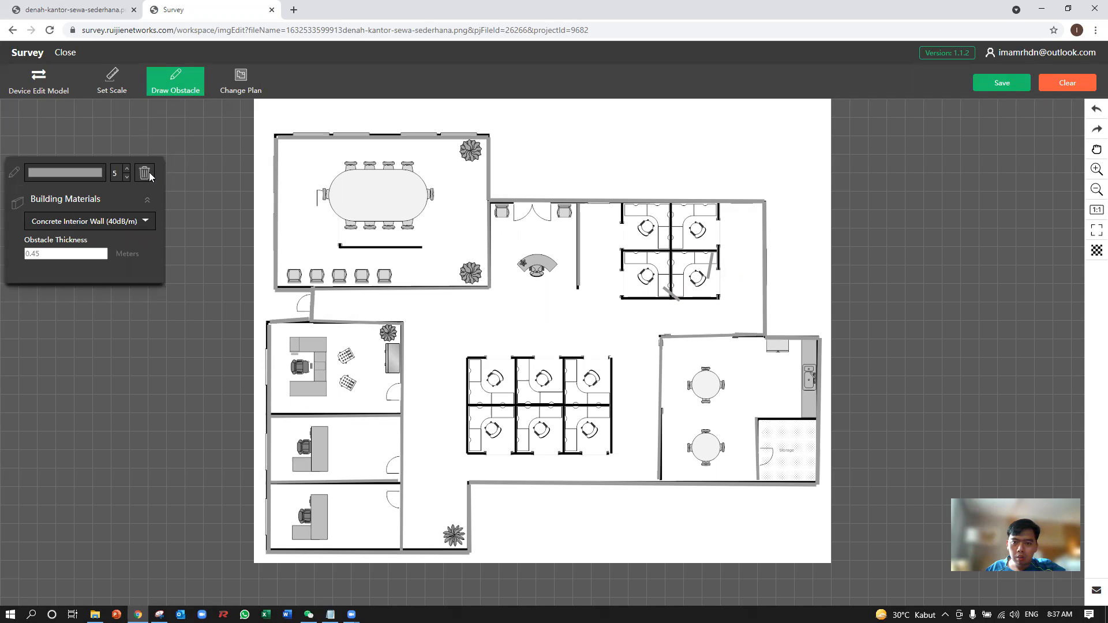
click(148, 174)
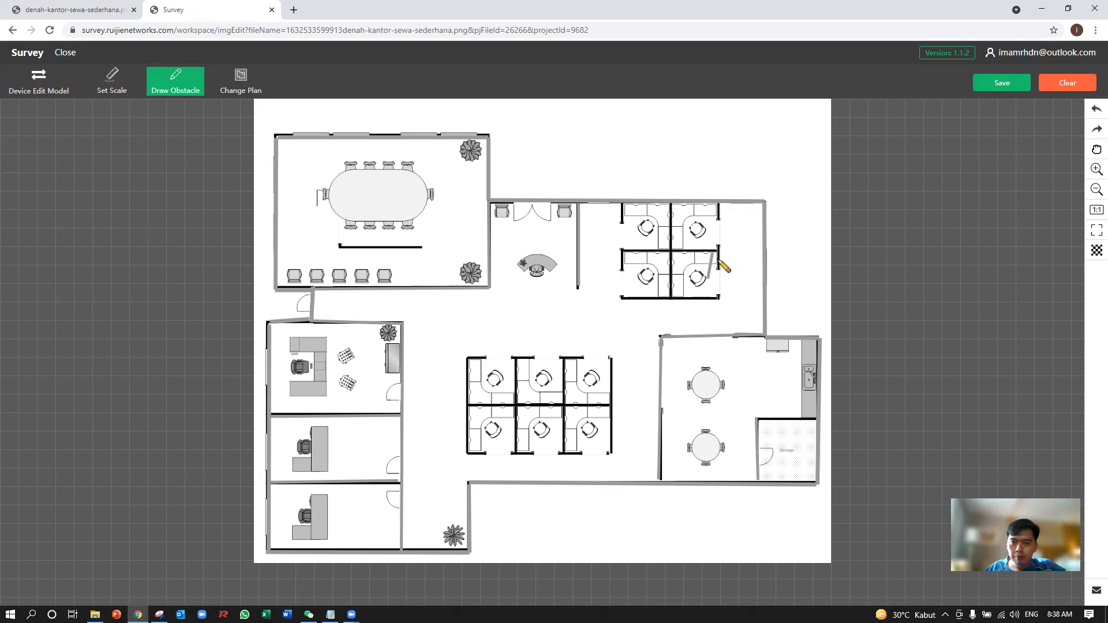
click(182, 78)
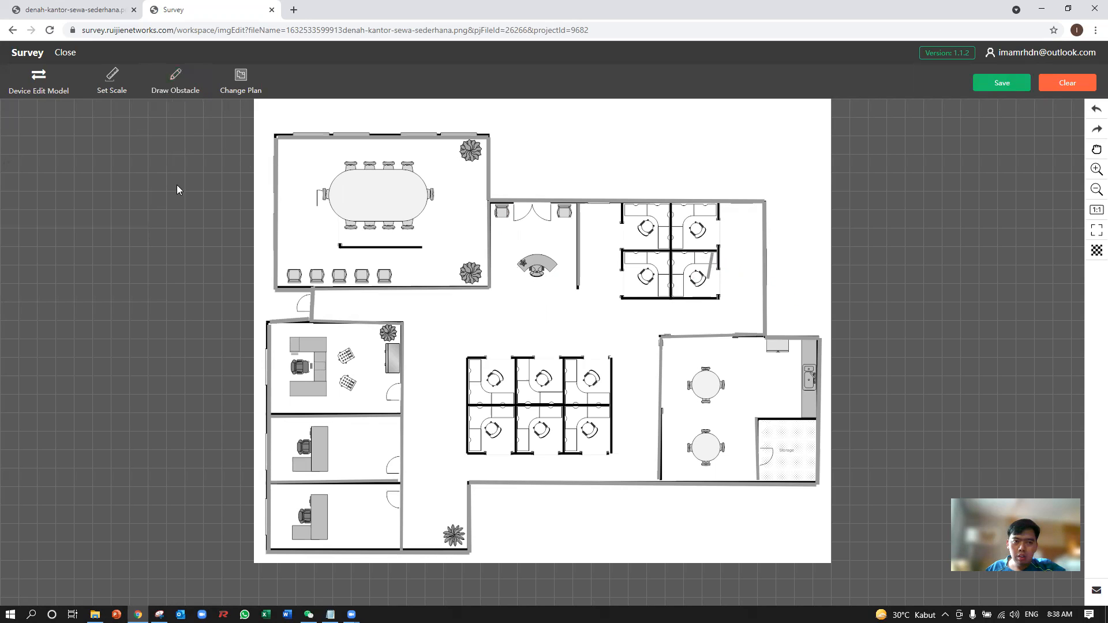
click(148, 173)
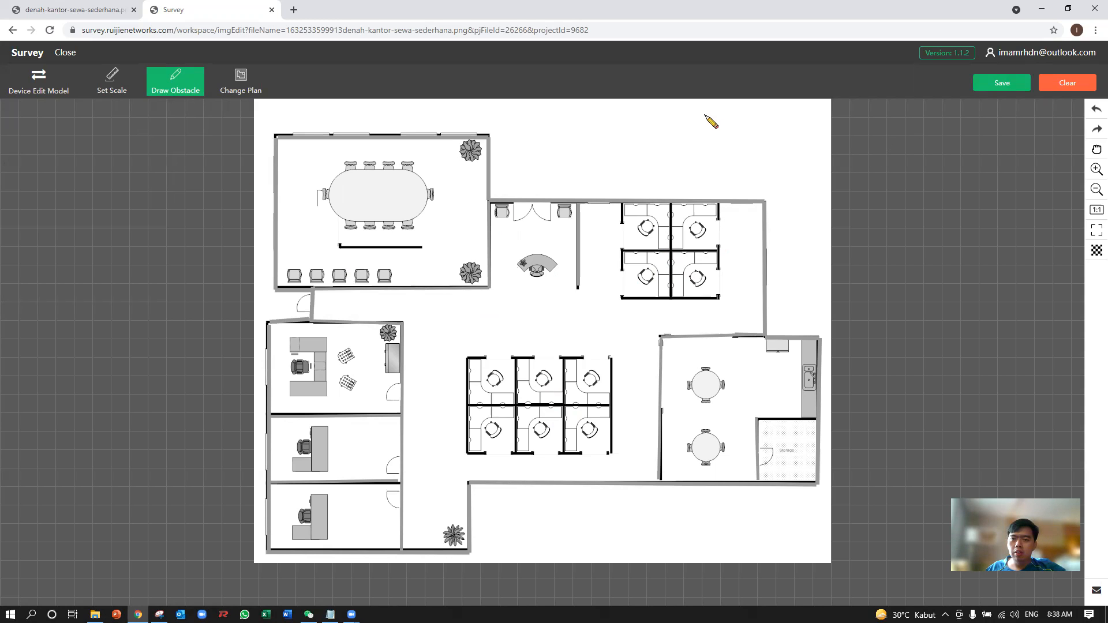
Stop drawing obstacles and save the edited floor plan.
click(987, 86)
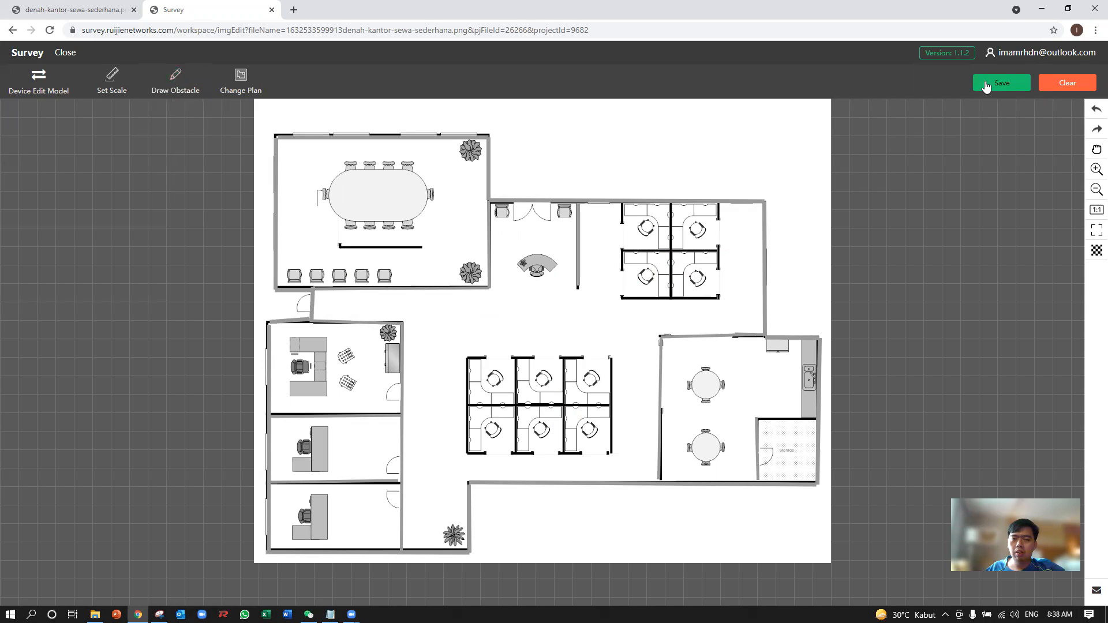
click(986, 85)
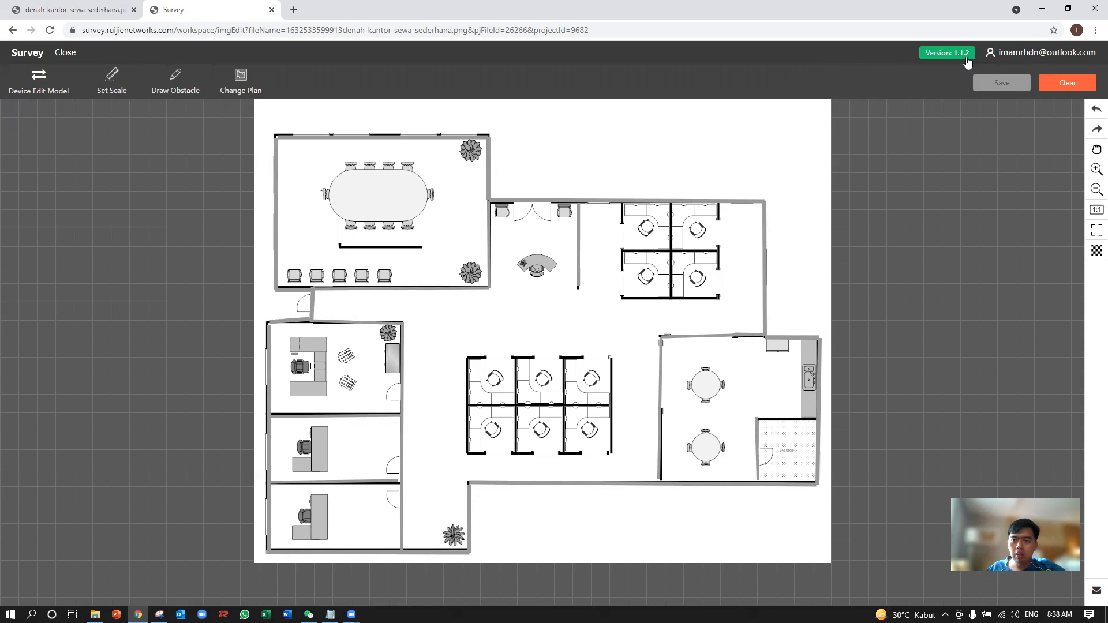
Open the User Guide document and return to the floor plan in the Survey browser page.
mouse_move(1038, 58)
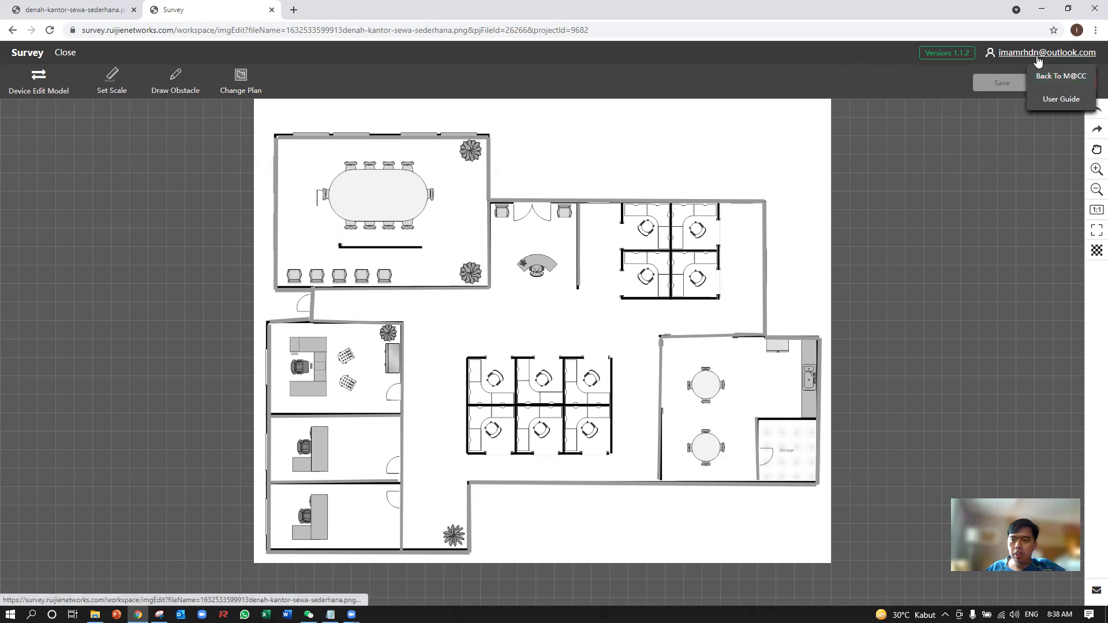
click(1060, 99)
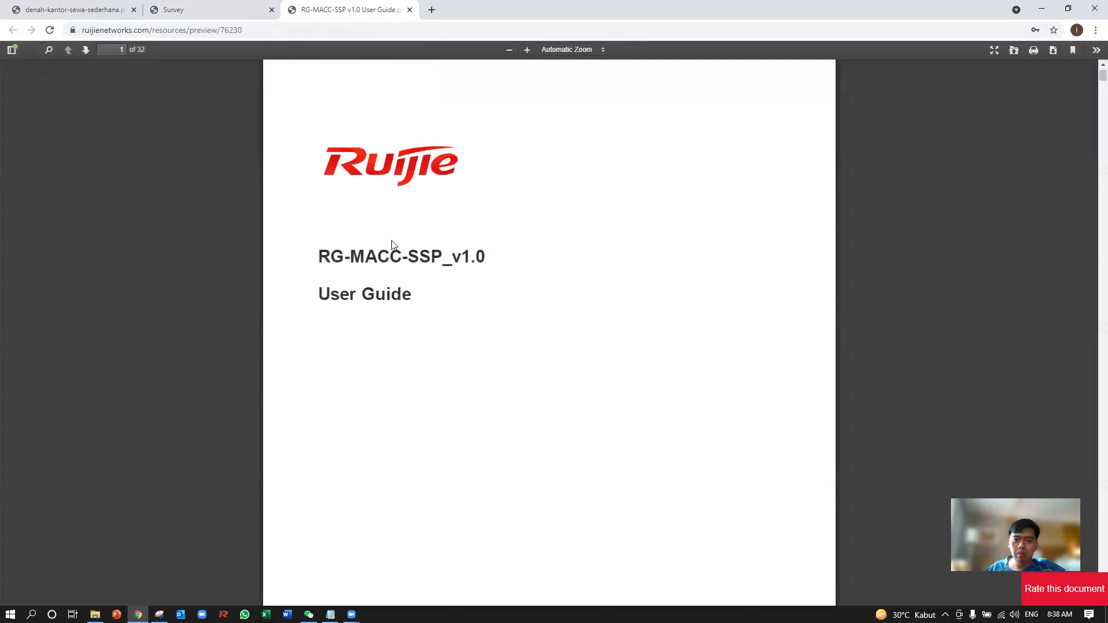
click(248, 11)
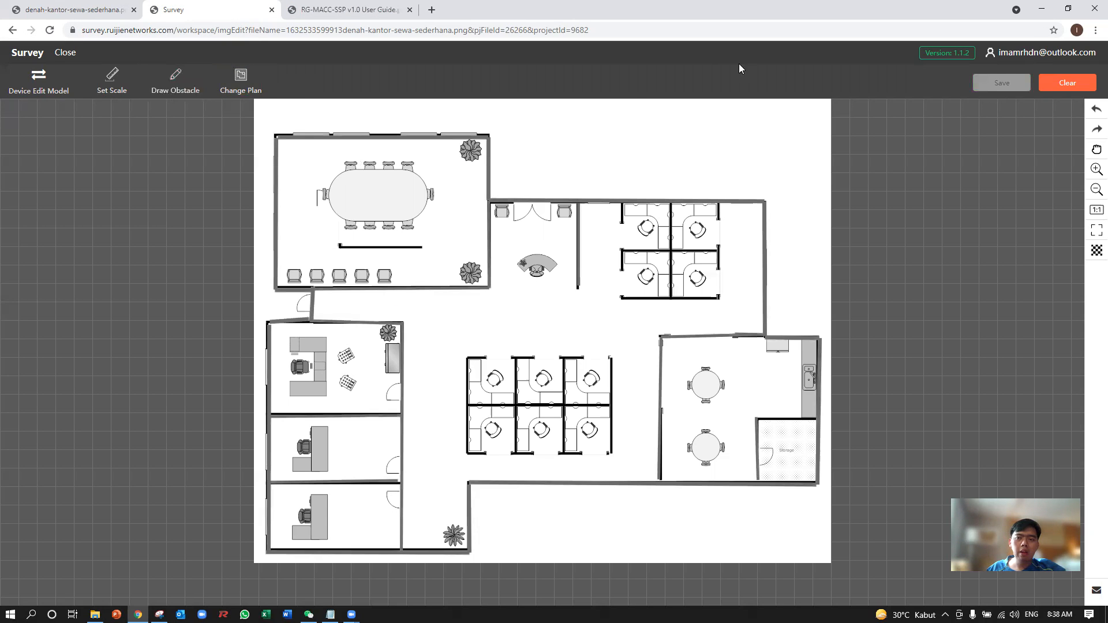
Switch the floor plan to device editing and turn on the coverage simulation.
click(37, 81)
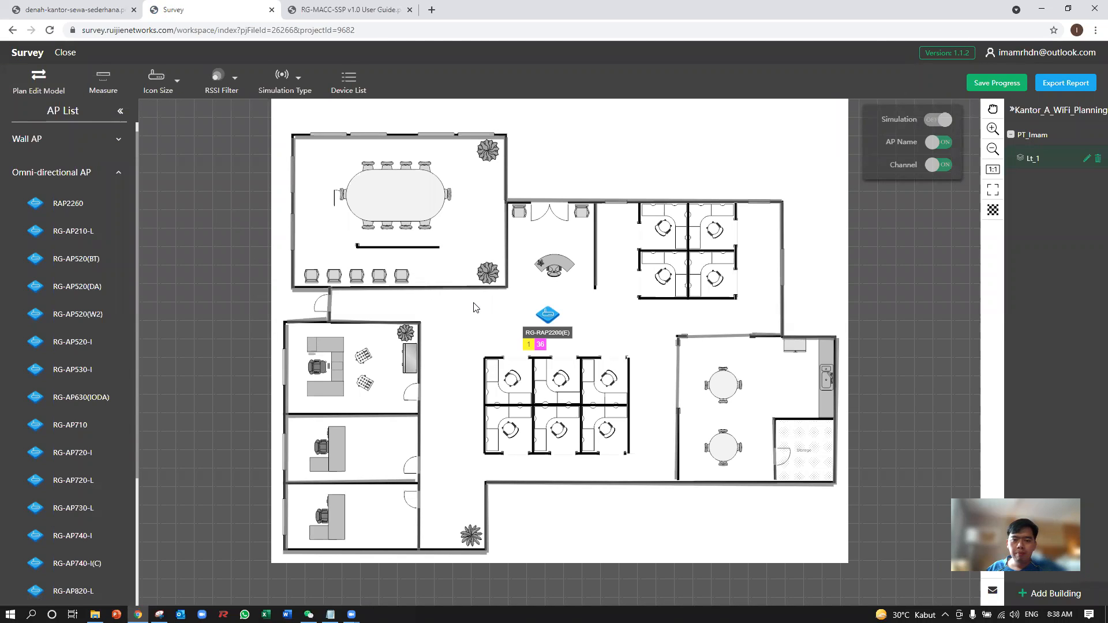
click(936, 121)
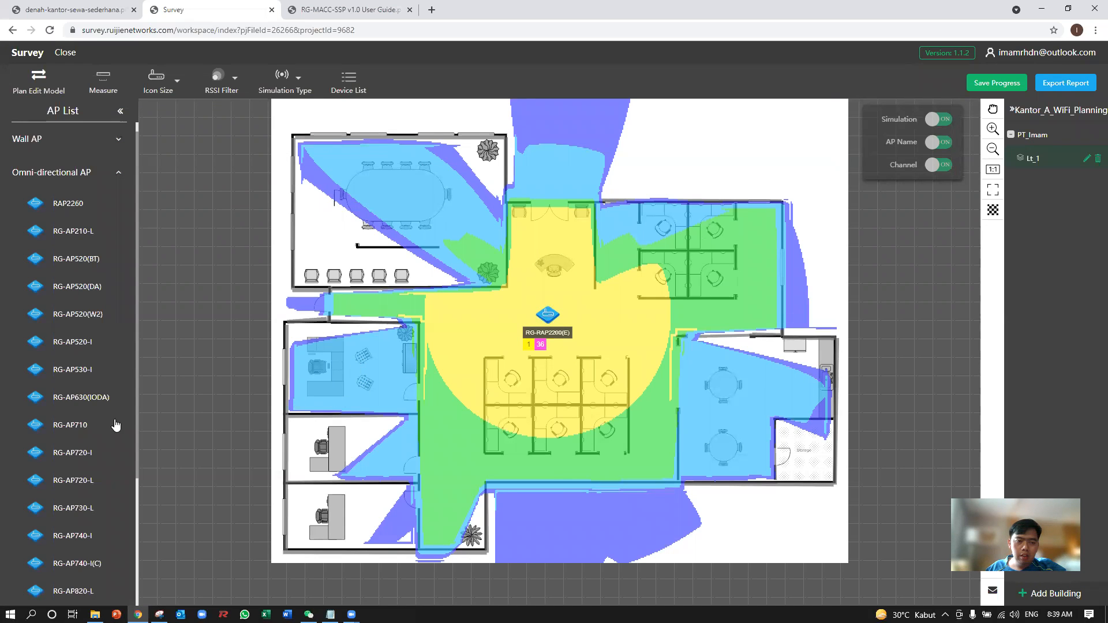
Place an RG-RAP1200(F) wall AP near the upper wall of the uppermost of the three offices, with the simulation turned off.
scroll(102, 427, down, 2)
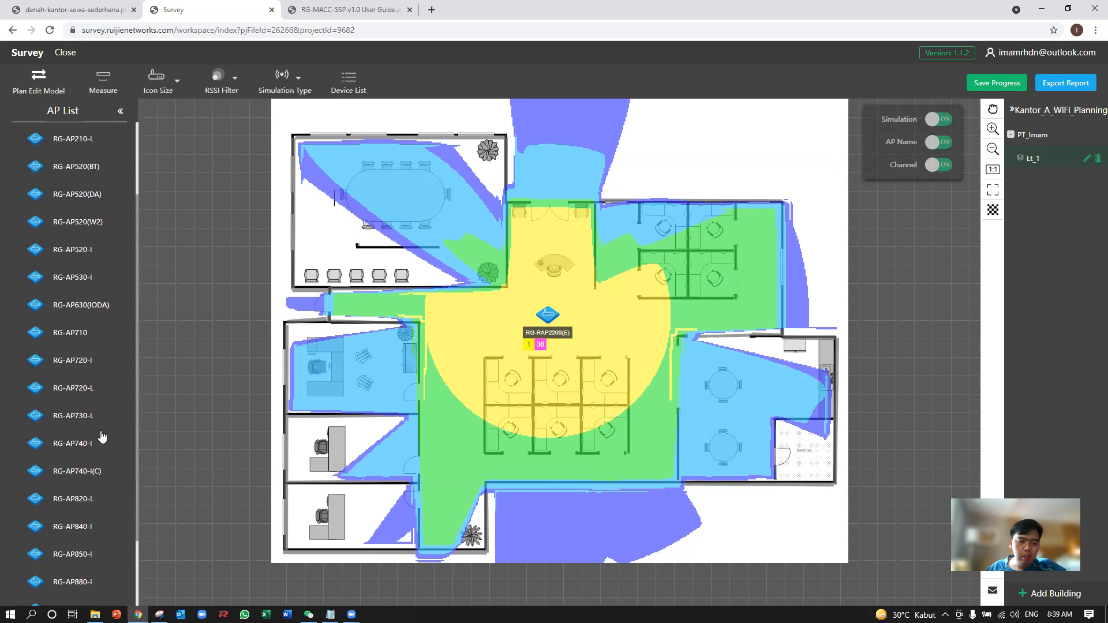
scroll(98, 375, up, 3)
click(83, 149)
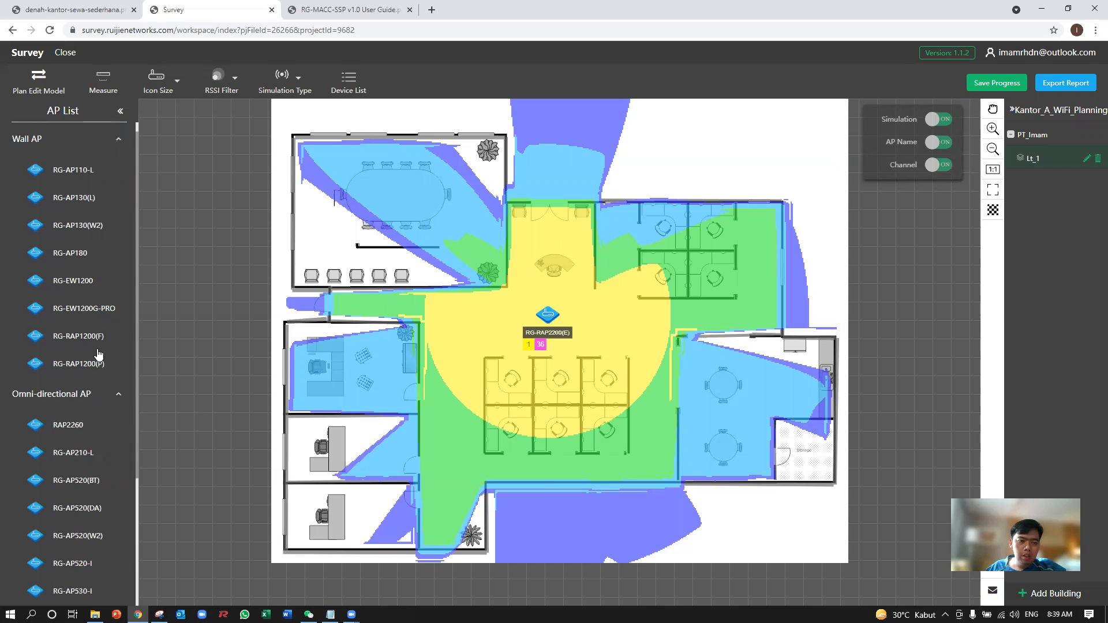
drag(98, 337, 396, 383)
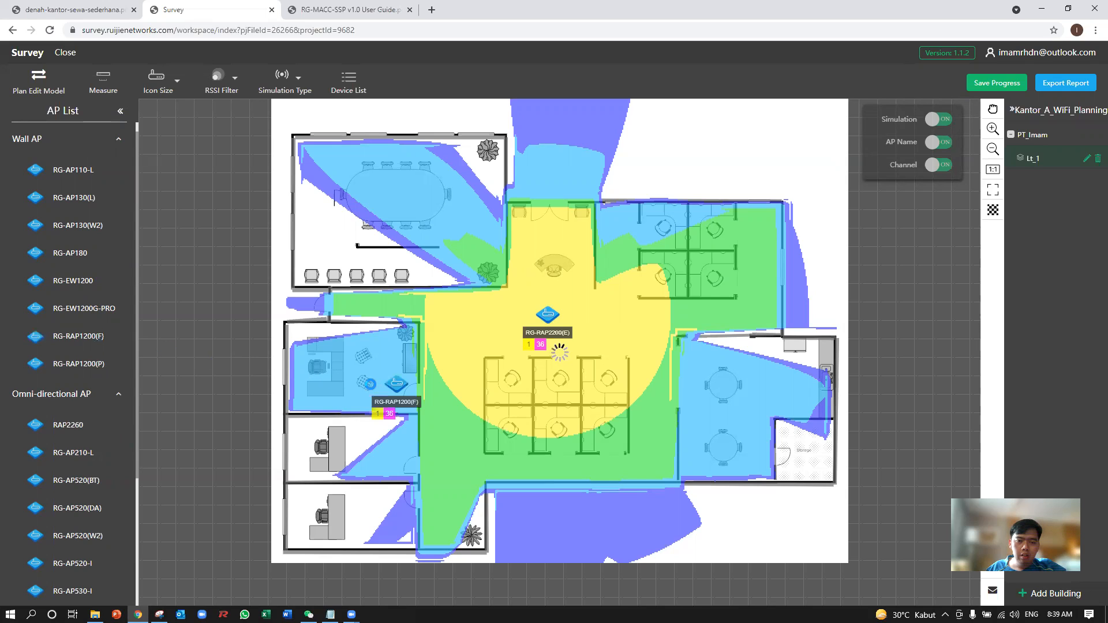
click(938, 120)
drag(388, 377, 350, 335)
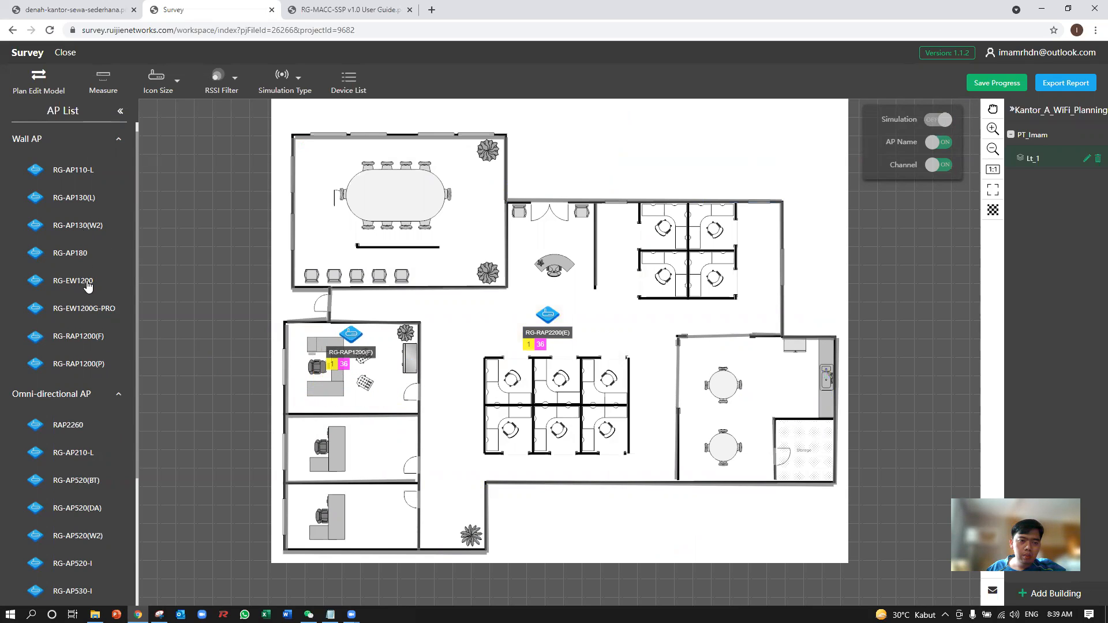
Place RG-RAP1200(F) wall APs in the middle and lowest offices and align the APs of all three offices vertically.
drag(92, 339, 363, 428)
drag(94, 338, 363, 501)
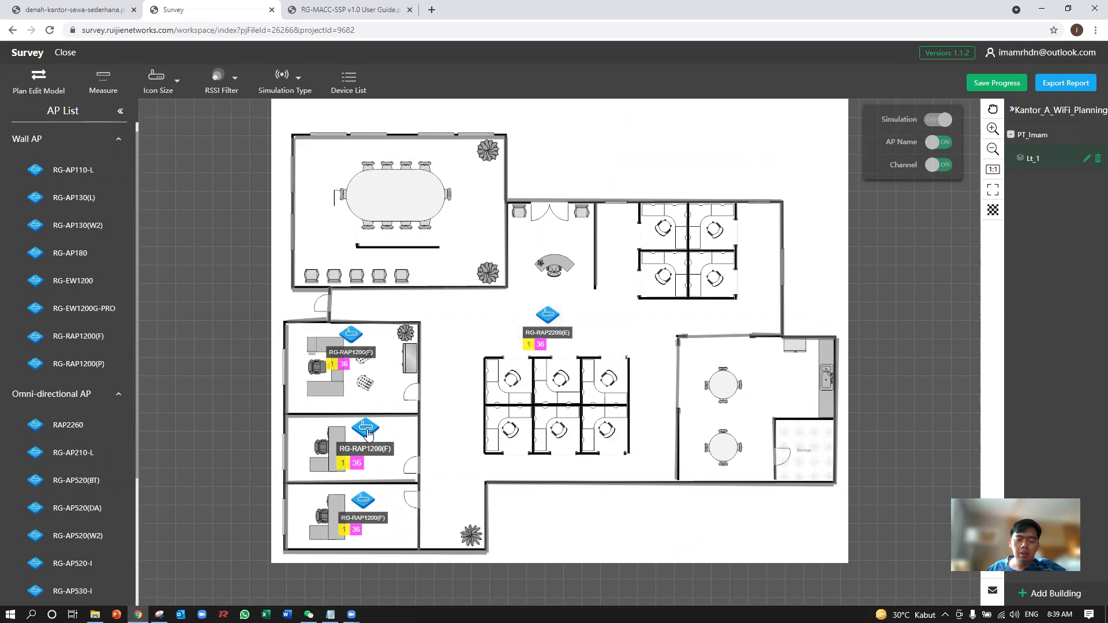
drag(350, 335, 363, 338)
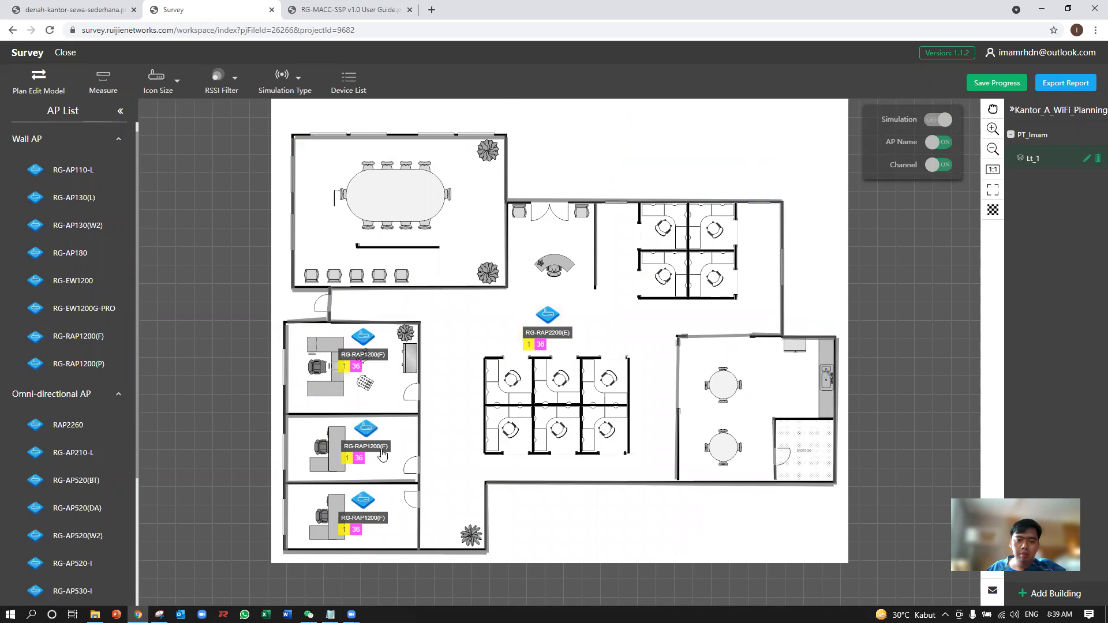
drag(362, 501, 368, 499)
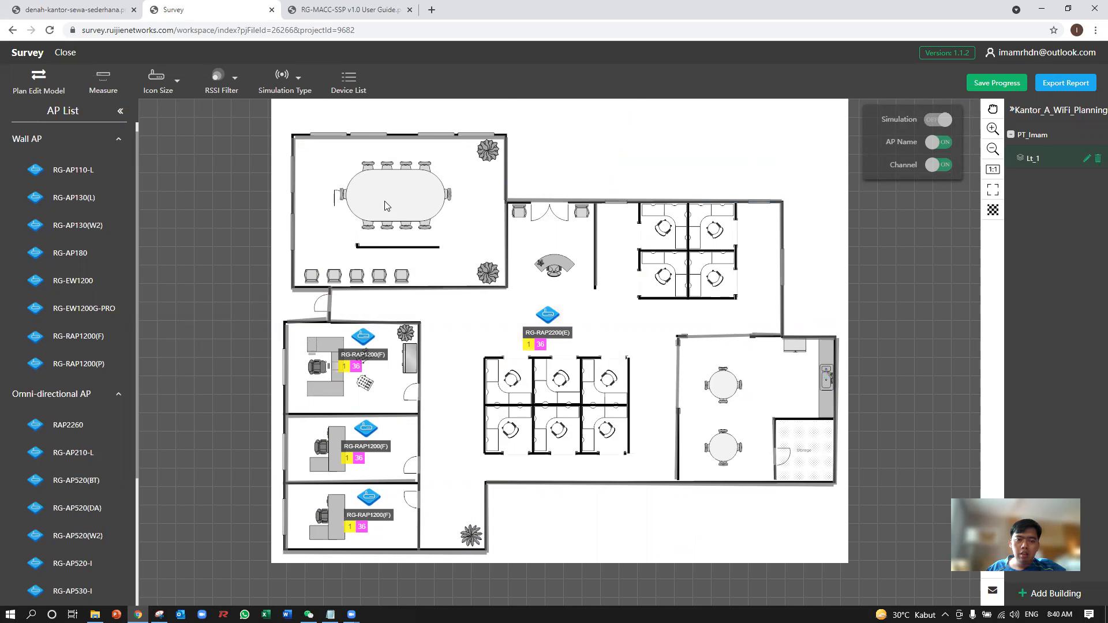
Place an RG-RAP2200(E) omni-directional AP in the meeting room, between its outer wall and the oval table.
scroll(104, 398, down, 3)
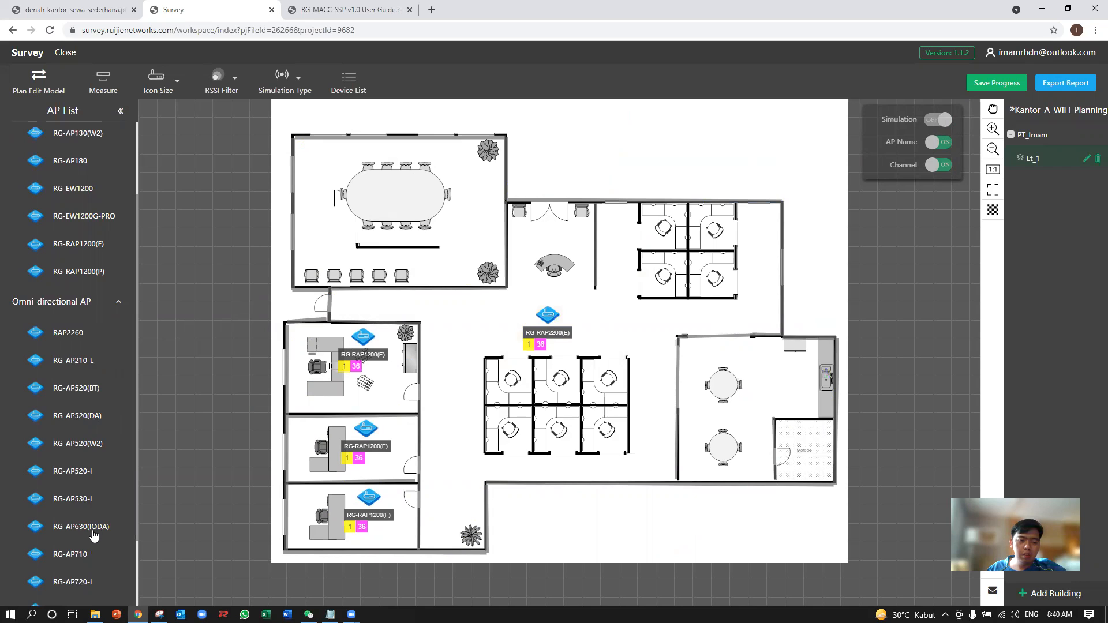
scroll(93, 472, down, 1)
scroll(91, 485, down, 1)
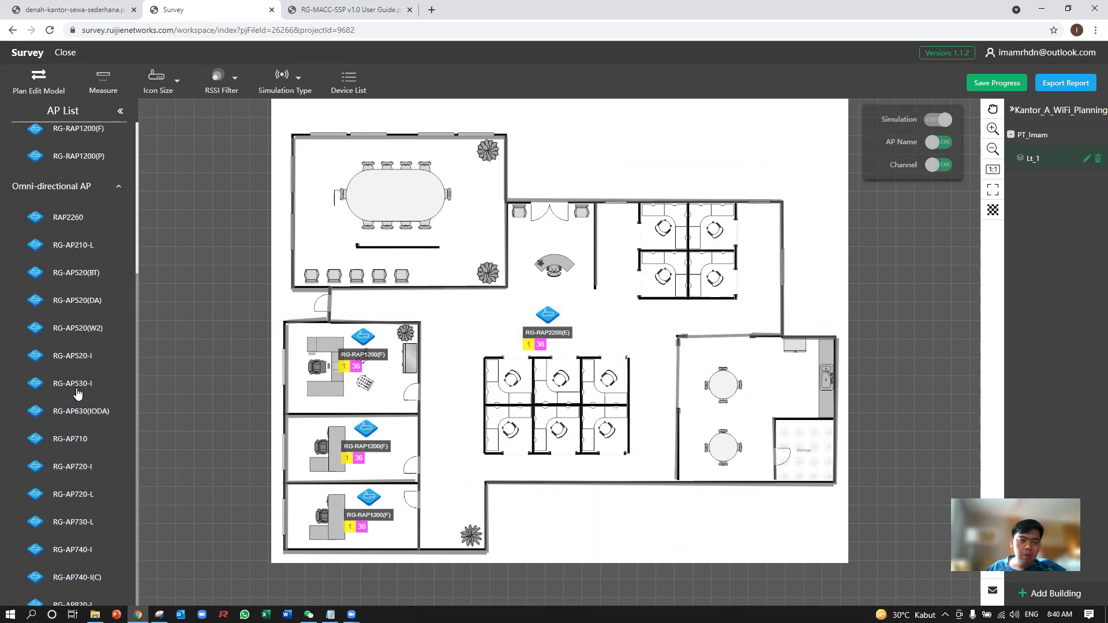
scroll(92, 140, up, 4)
click(102, 148)
scroll(95, 231, down, 2)
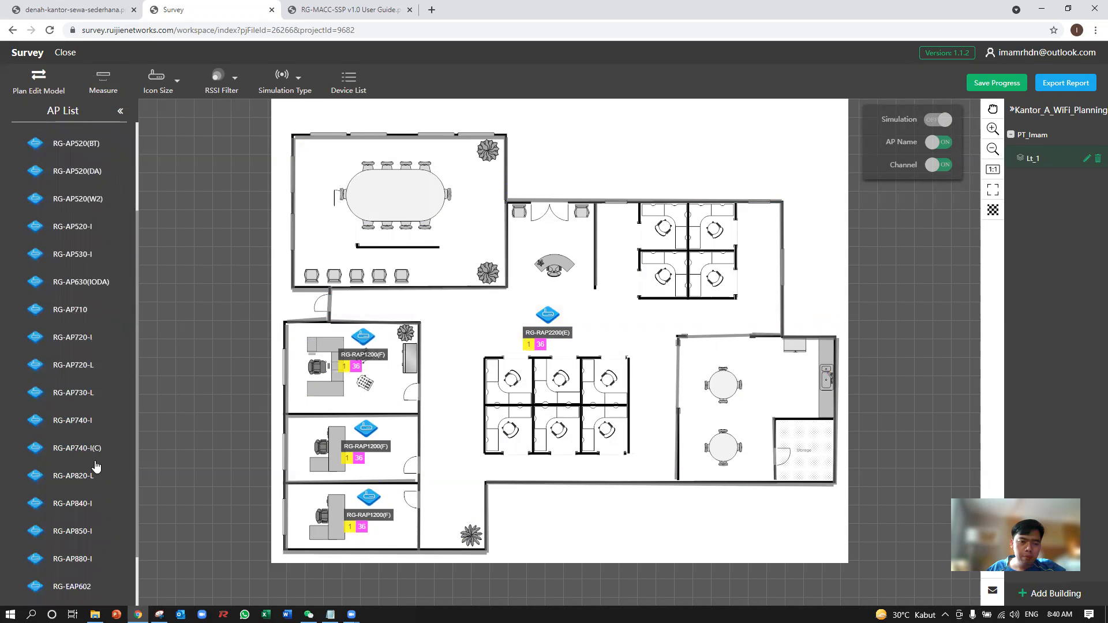
scroll(87, 355, down, 2)
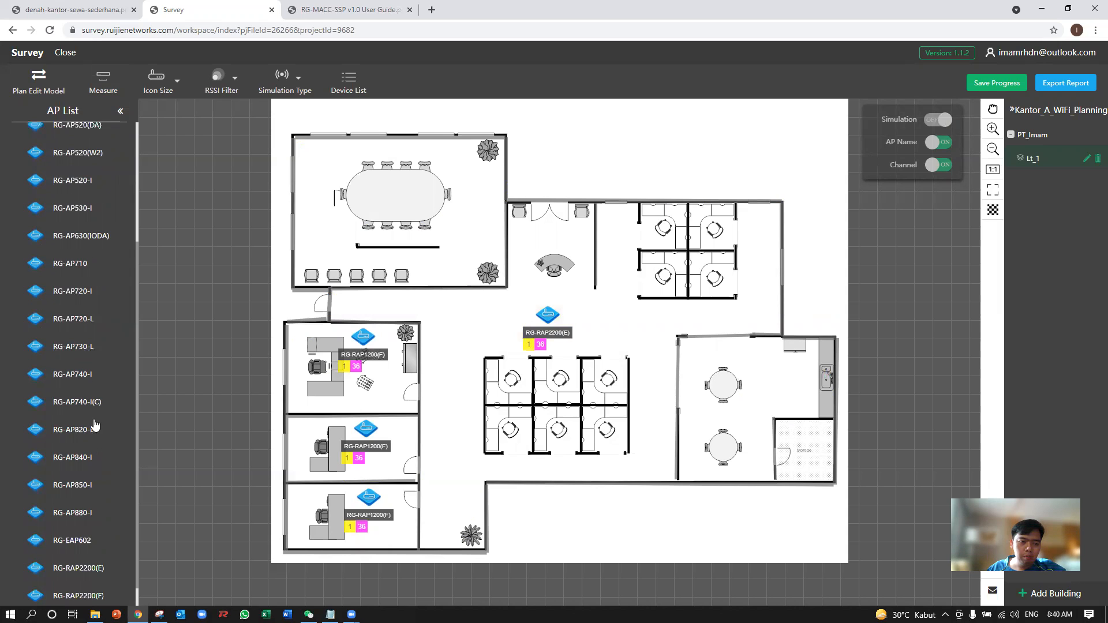
drag(90, 522, 313, 199)
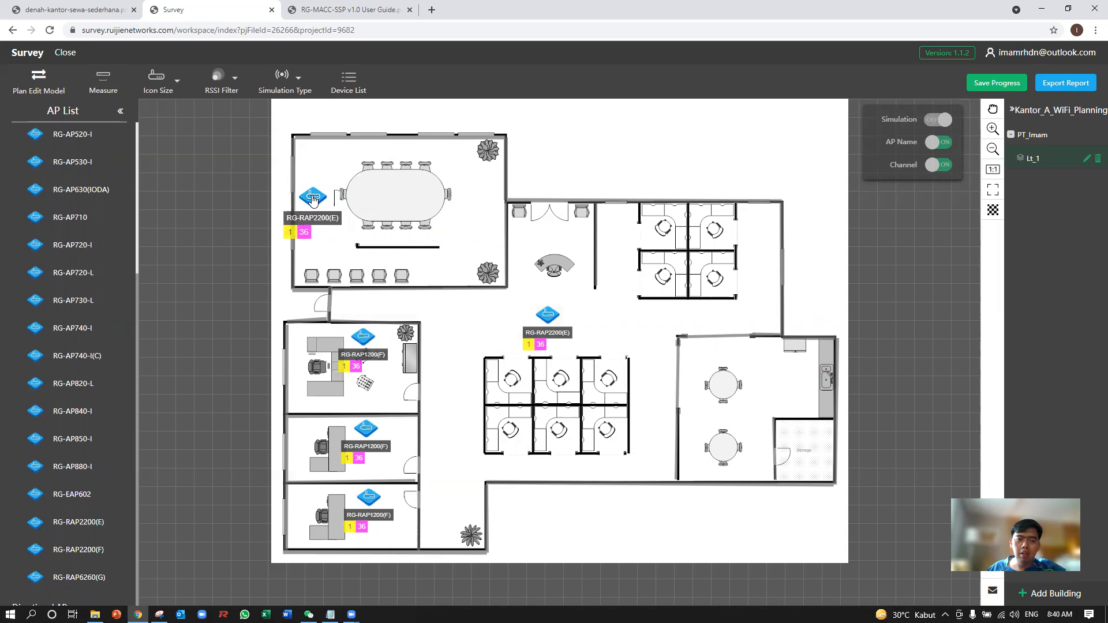
Place an RG-RAP1200(F) wall AP at the upper wall of the room with two round tables and turn on the simulation.
scroll(119, 185, up, 5)
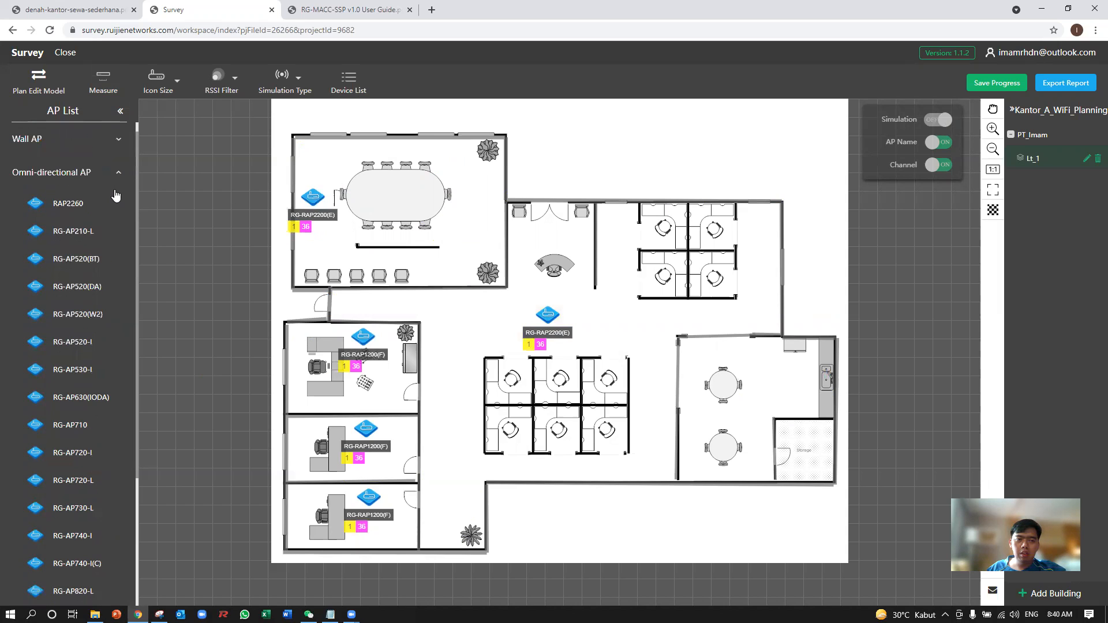
click(118, 176)
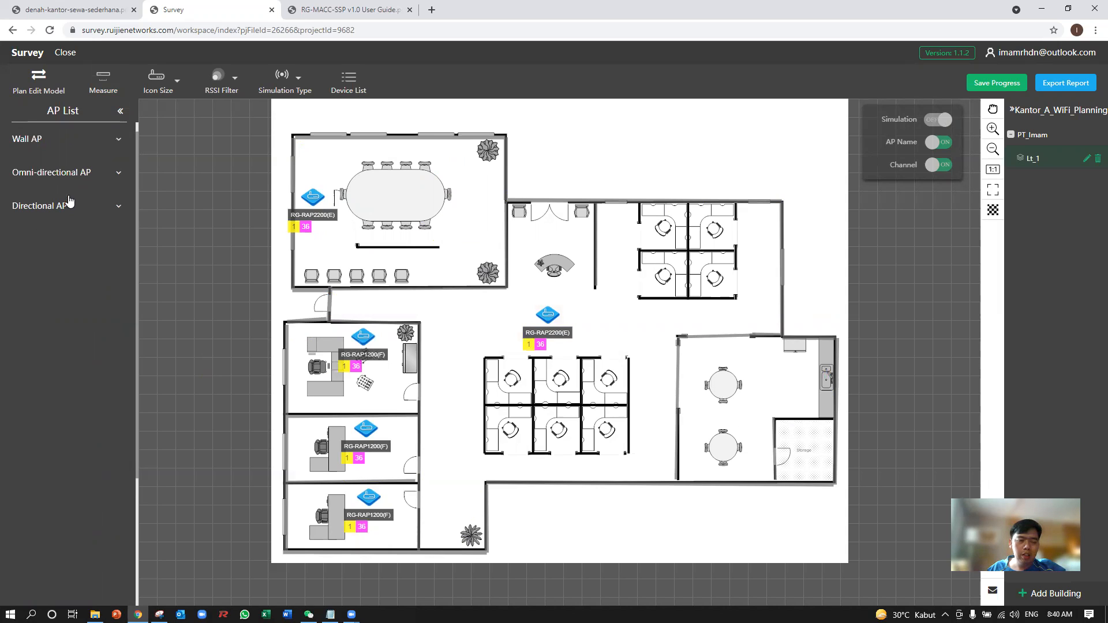
click(78, 153)
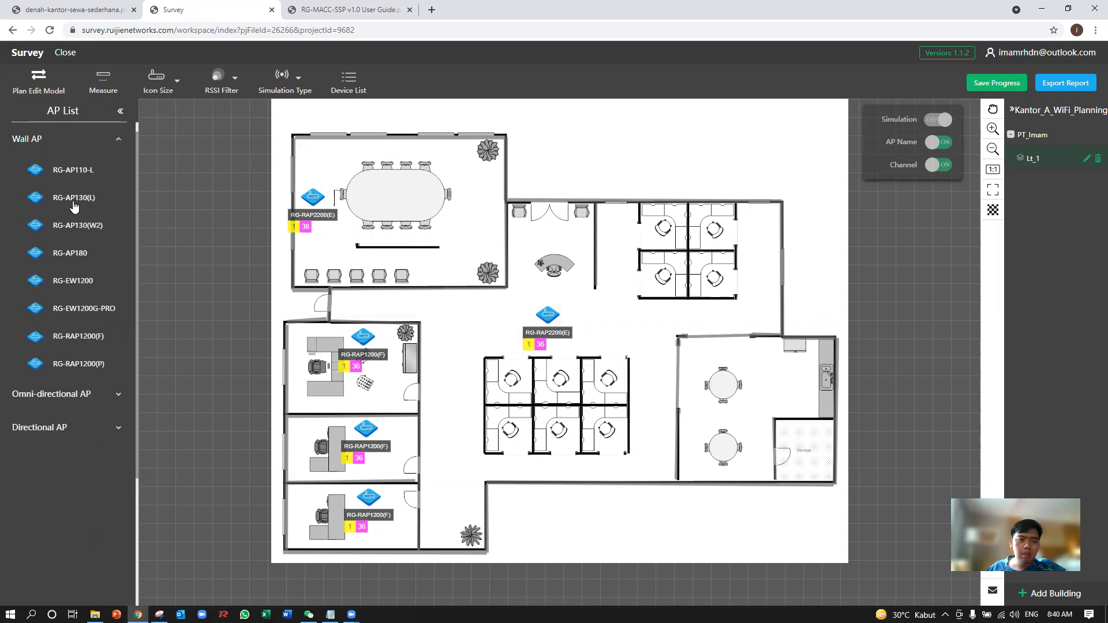
drag(93, 343, 779, 356)
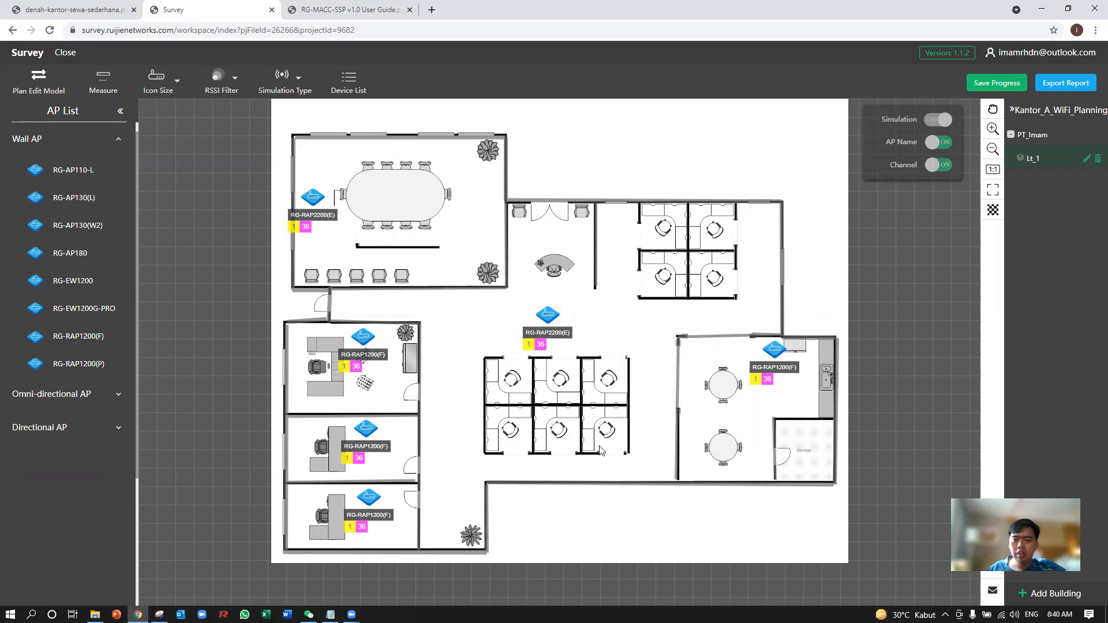
click(937, 120)
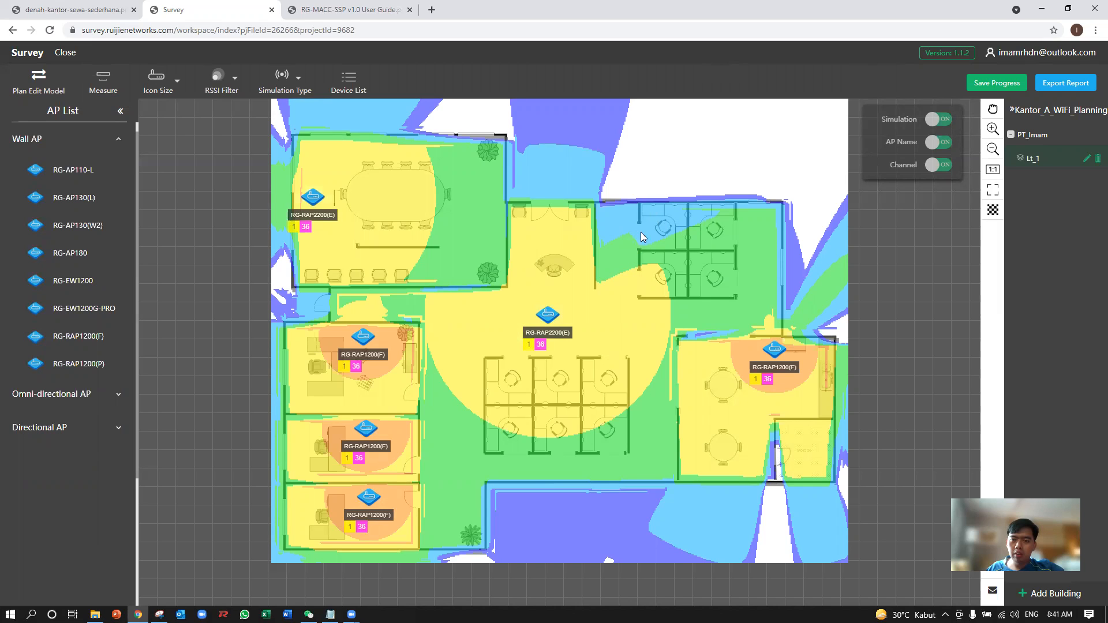
Move the central RG-RAP2200(E) AP into the middle of the six-desk cubicle block and slightly shift the uppermost office's AP.
drag(545, 321, 595, 401)
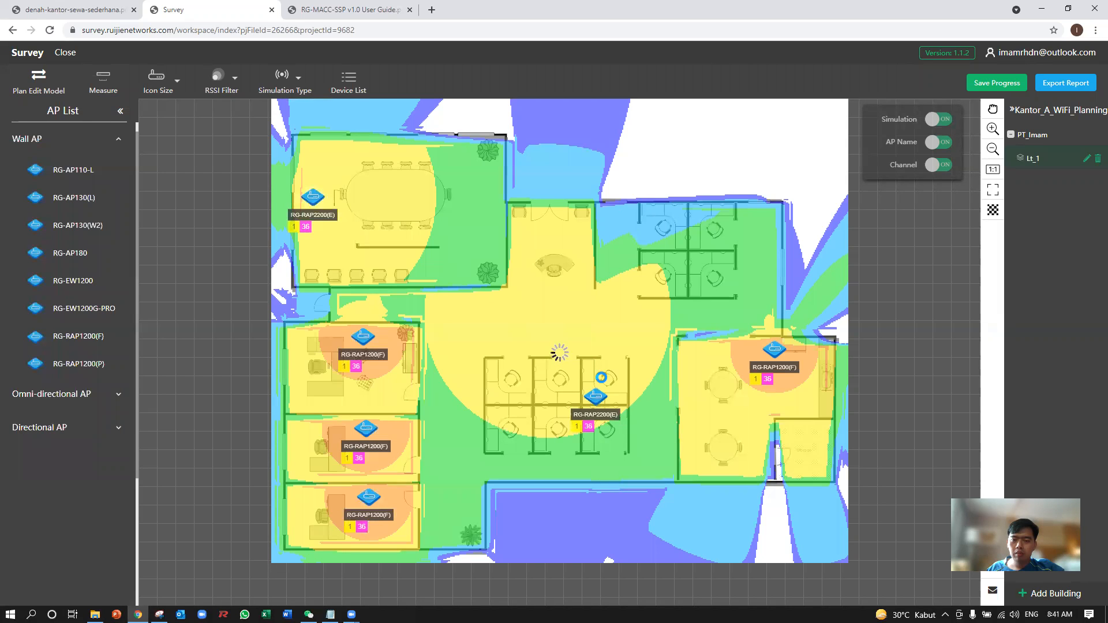
drag(580, 399, 566, 402)
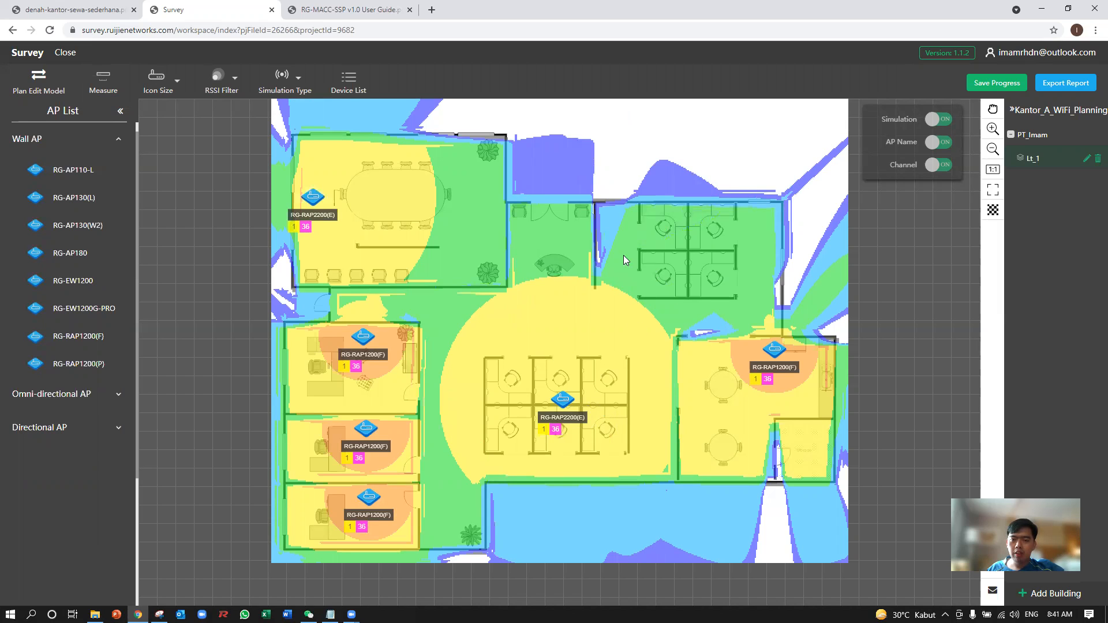
drag(563, 403, 576, 397)
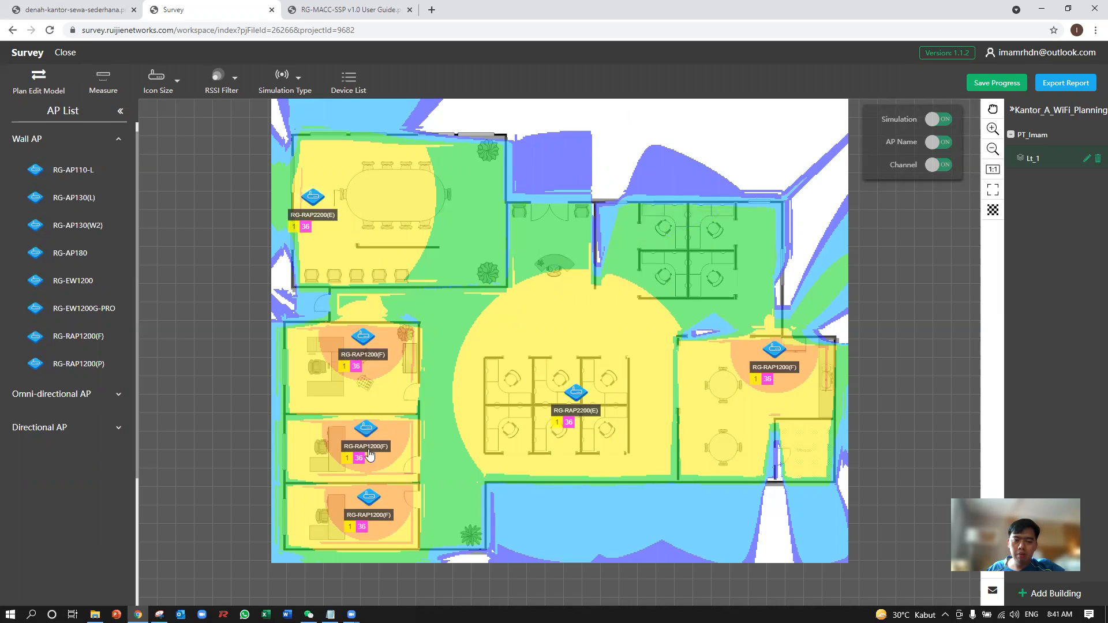
drag(368, 340, 370, 343)
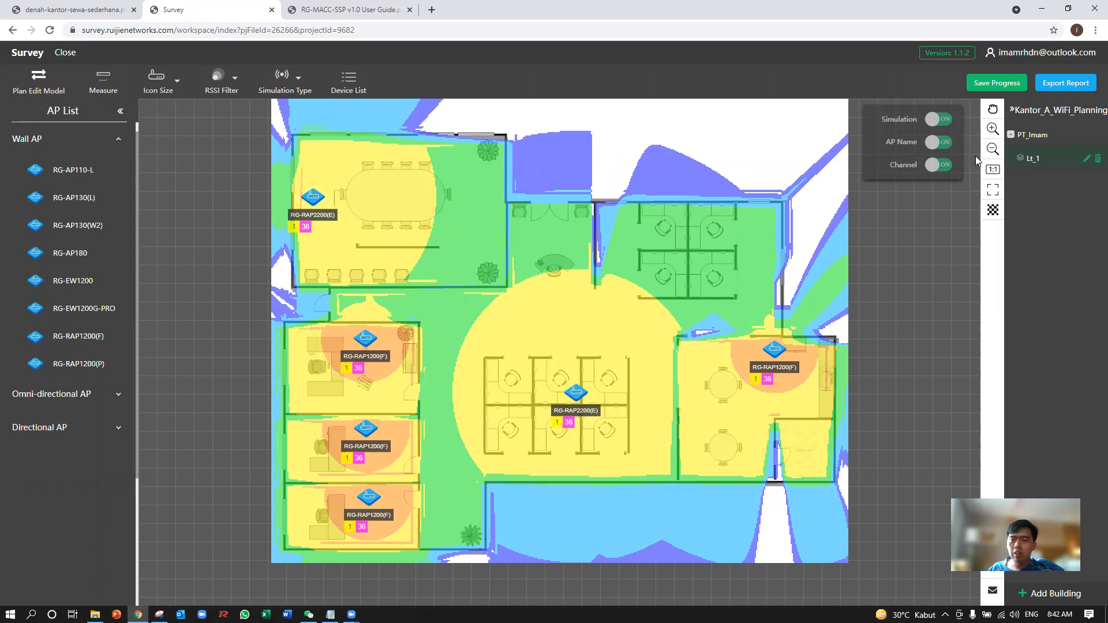
mouse_move(1085, 140)
click(1077, 135)
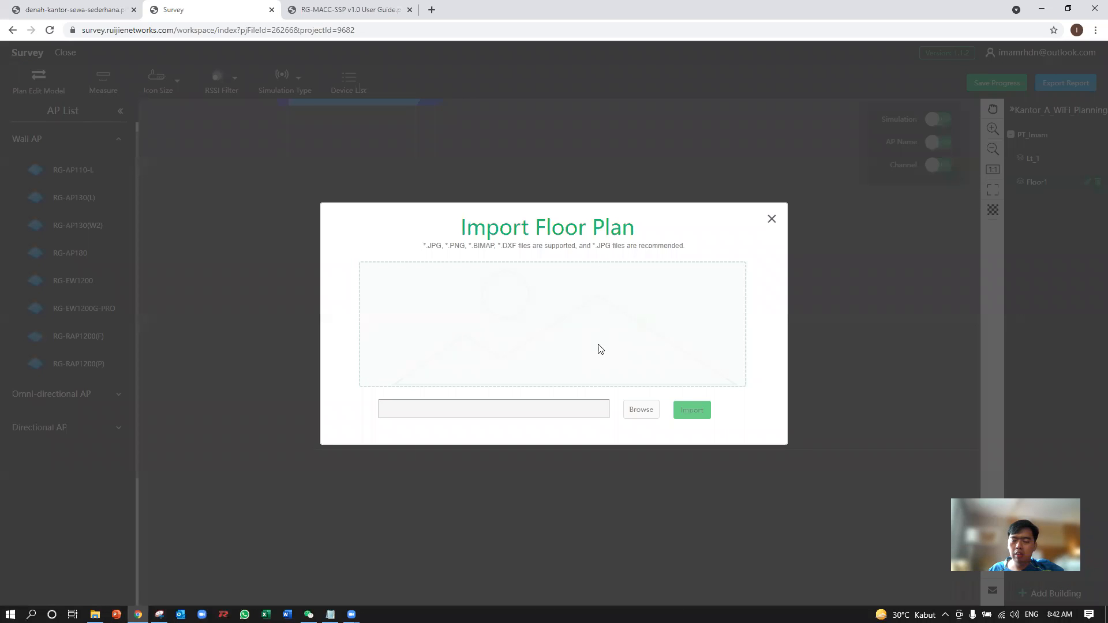
click(771, 219)
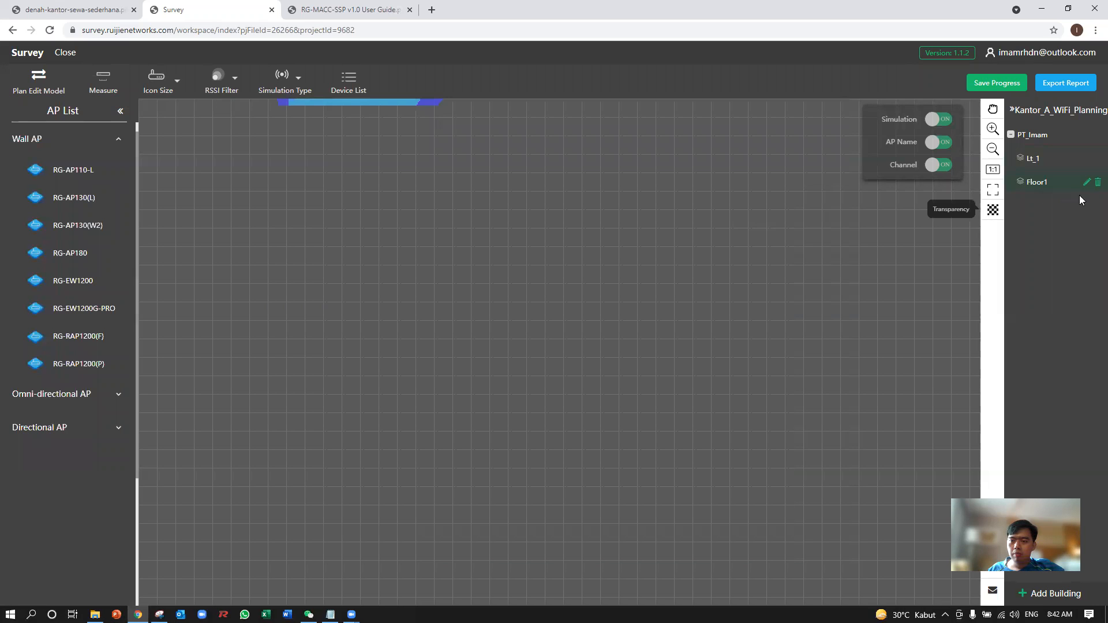
click(1087, 182)
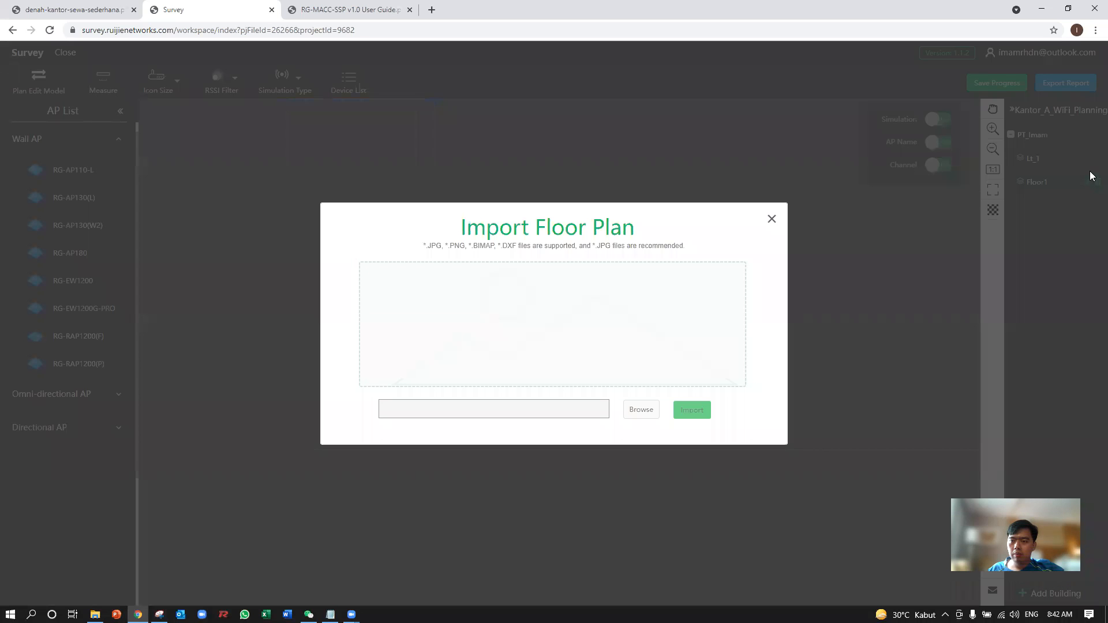
click(772, 219)
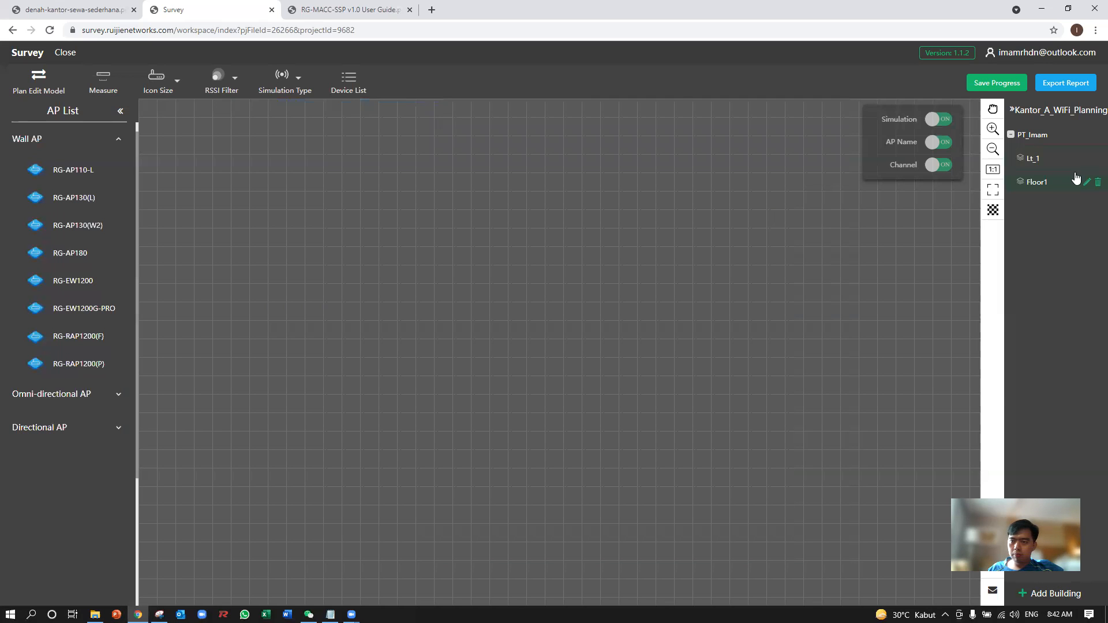
click(1097, 182)
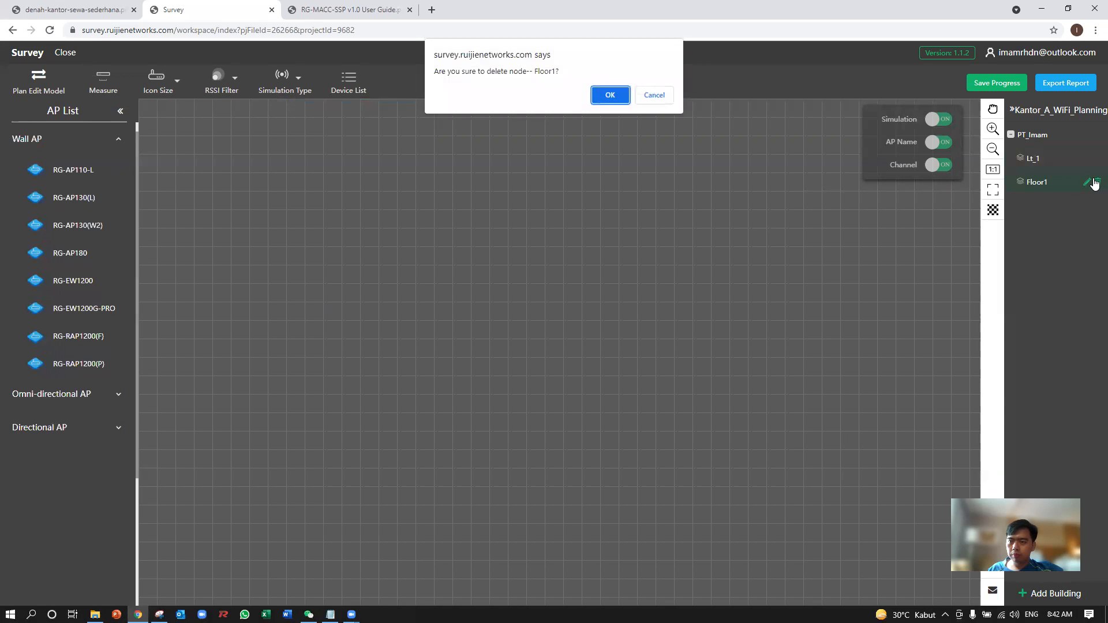
click(614, 102)
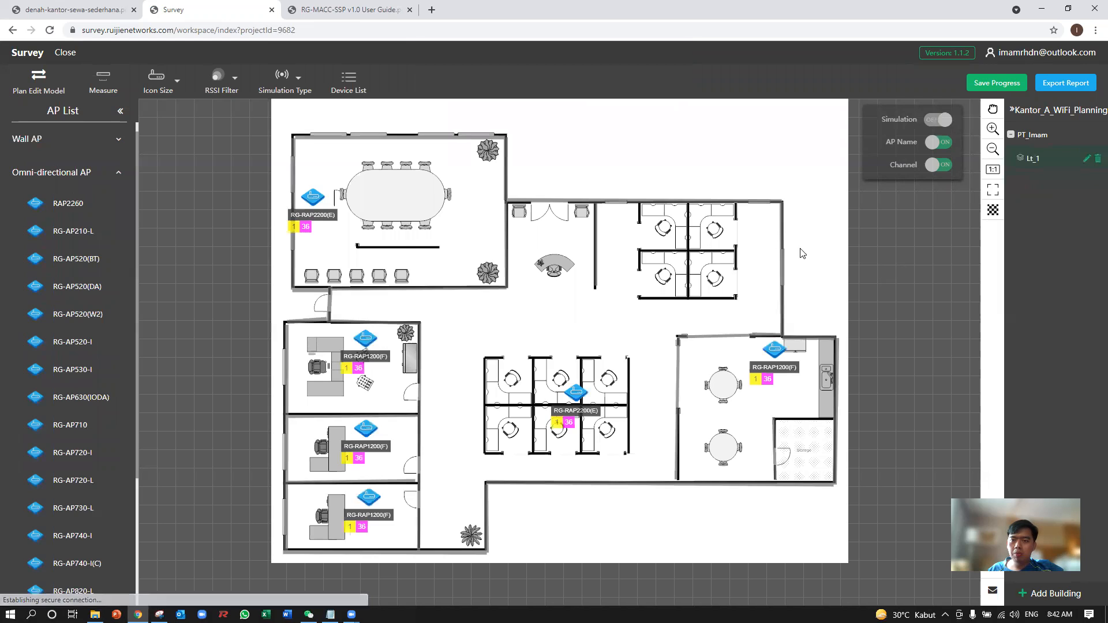
Export and download a report covering the whole Kantor_A_WiFi_Planning project with Signal Strength(2.4GHz) and Signal Strength(5GHz) heat maps.
click(1064, 84)
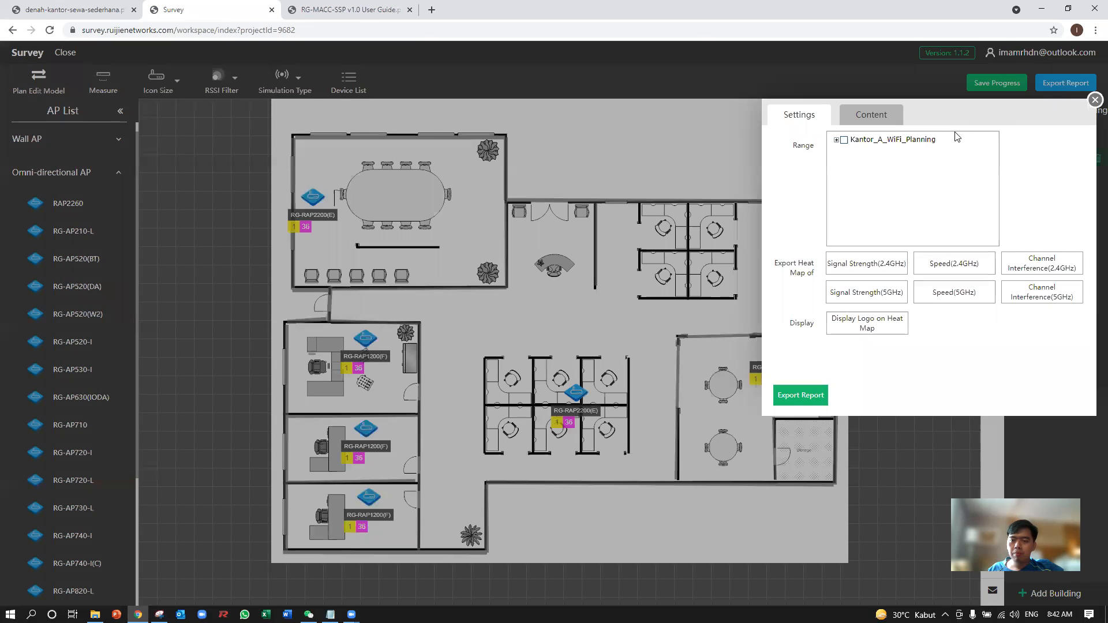
click(845, 140)
click(836, 141)
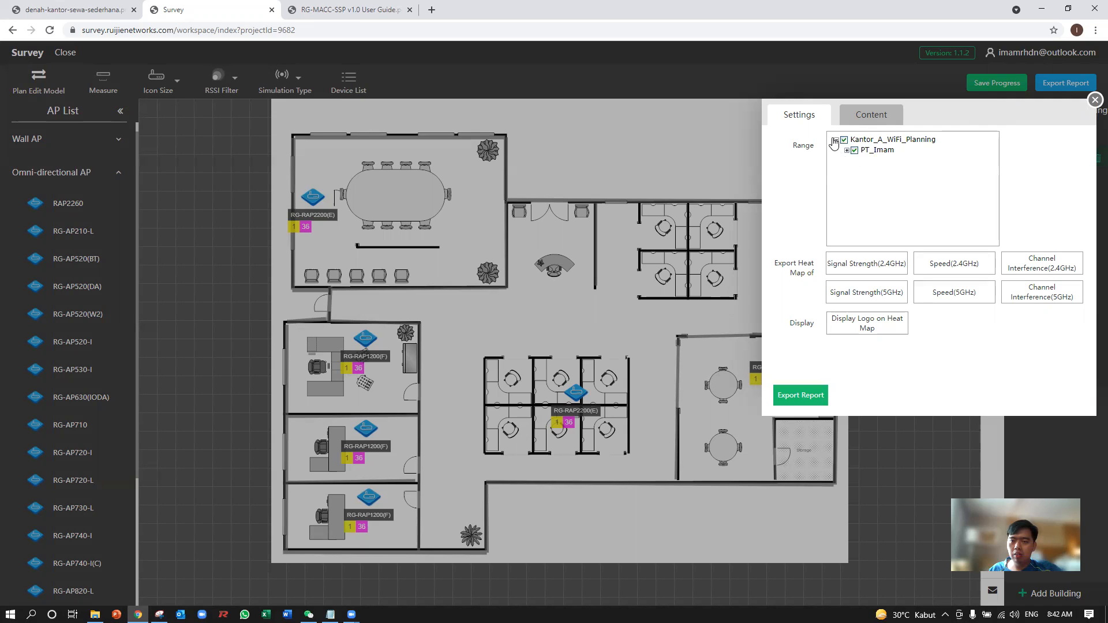
click(855, 261)
click(865, 290)
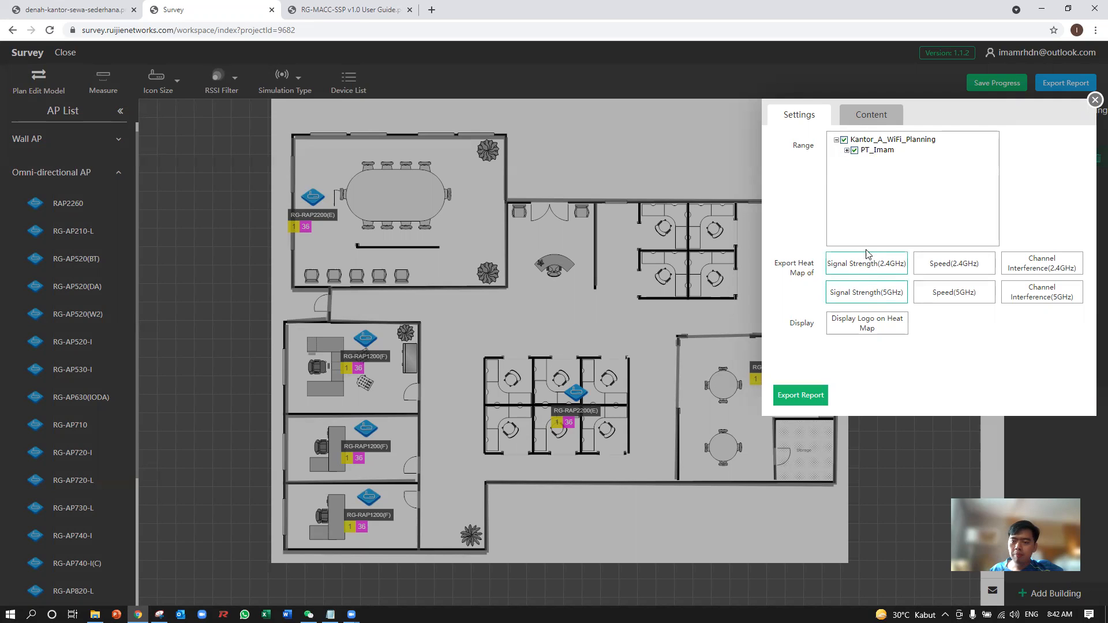
click(810, 393)
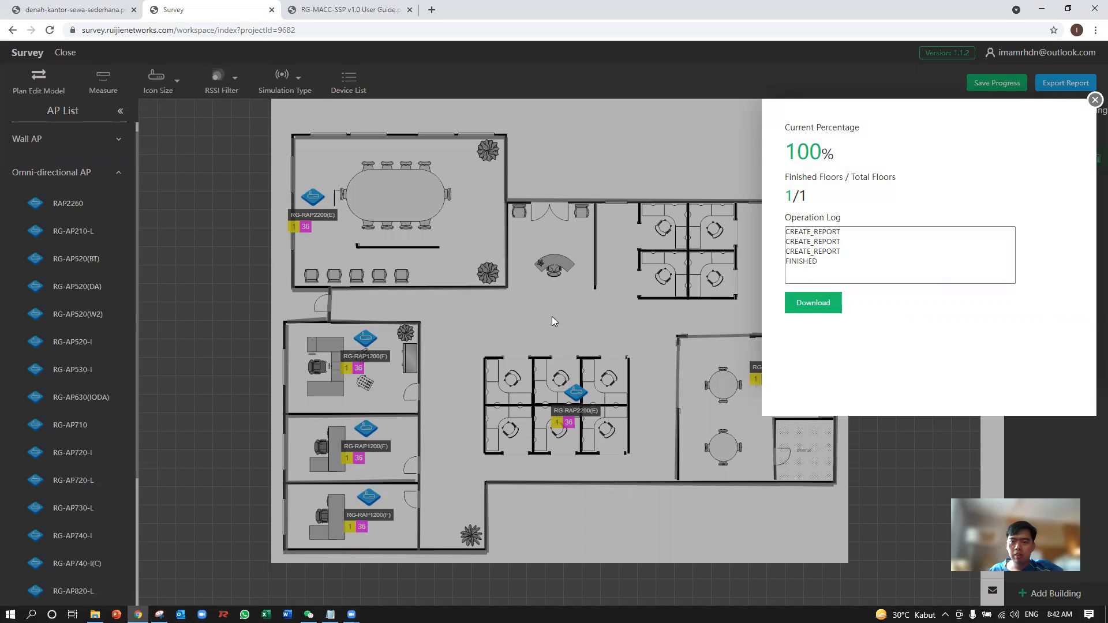
click(813, 302)
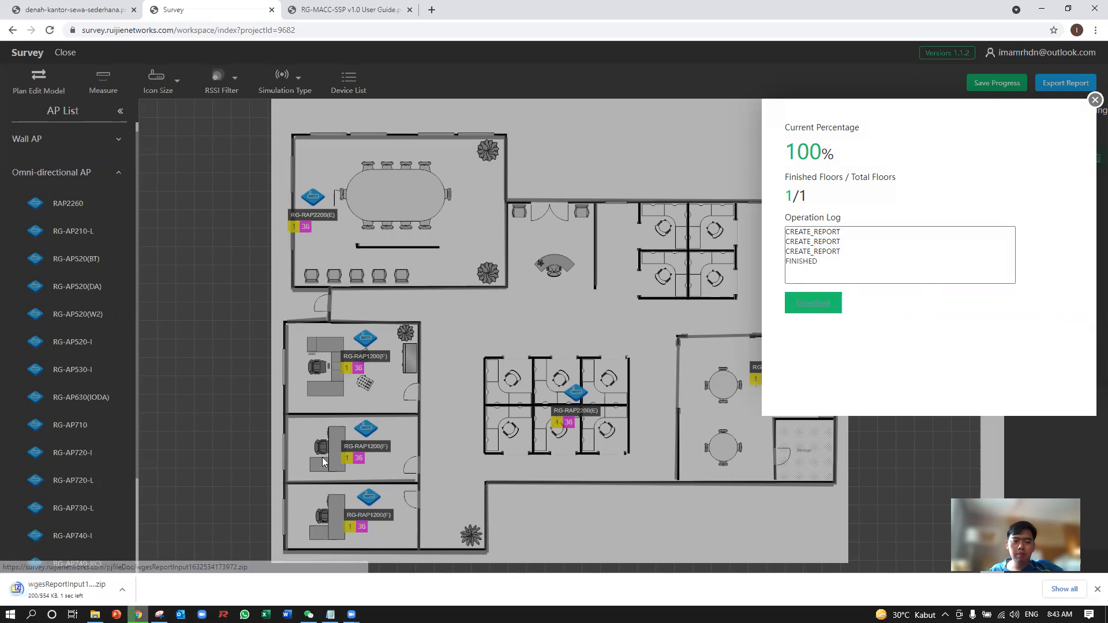
Show the downloaded report archive in its folder and extract it into a folder of the same name.
click(122, 590)
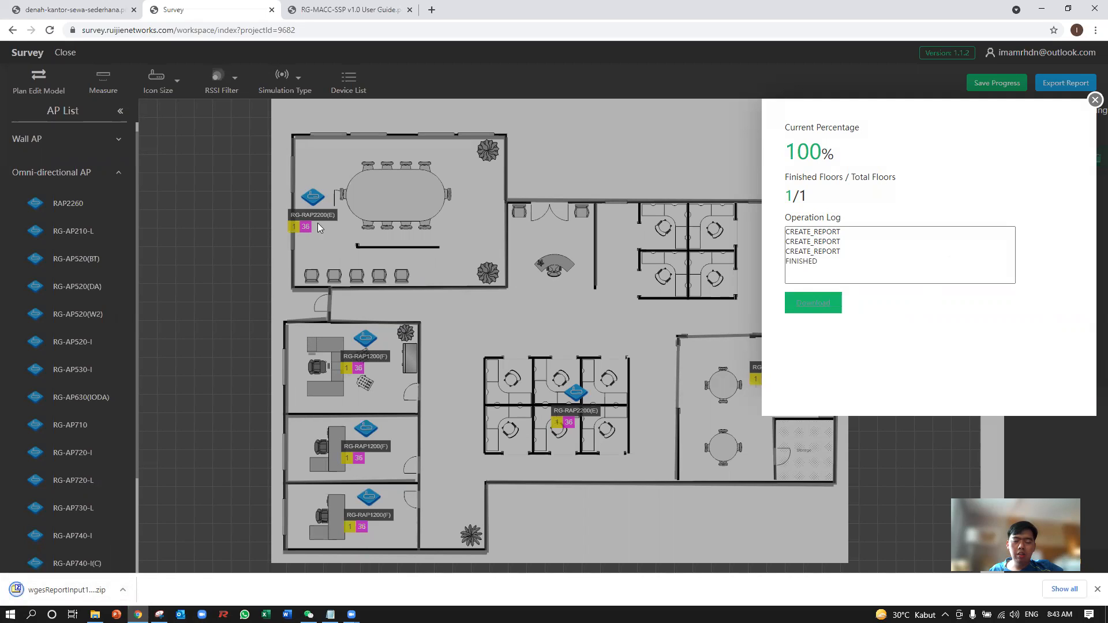
click(123, 590)
click(151, 553)
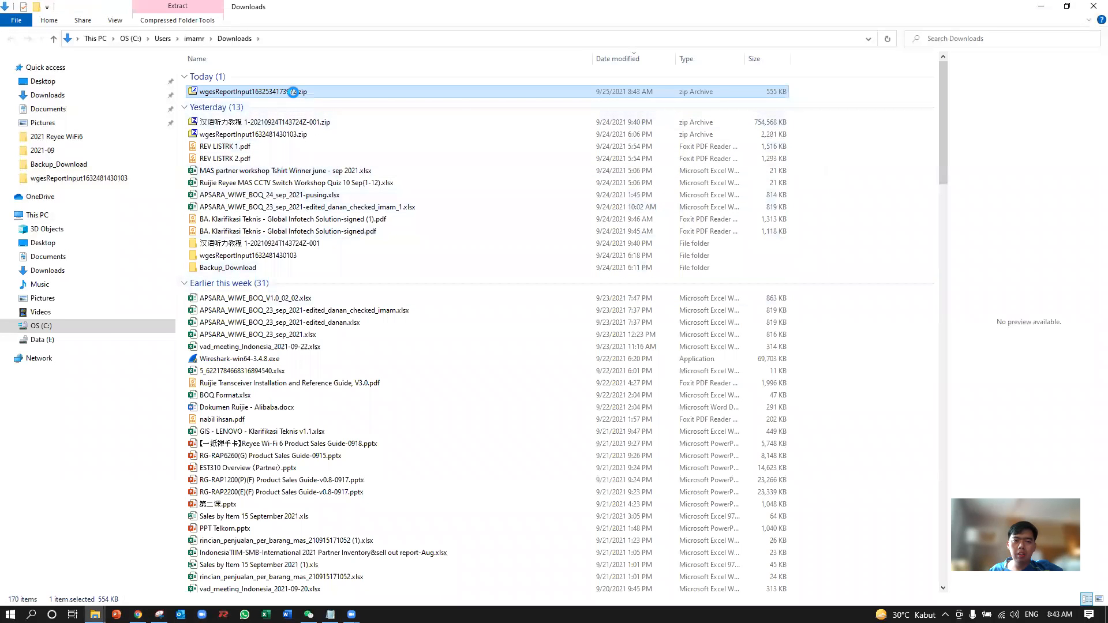
right_click(296, 93)
mouse_move(363, 127)
click(482, 179)
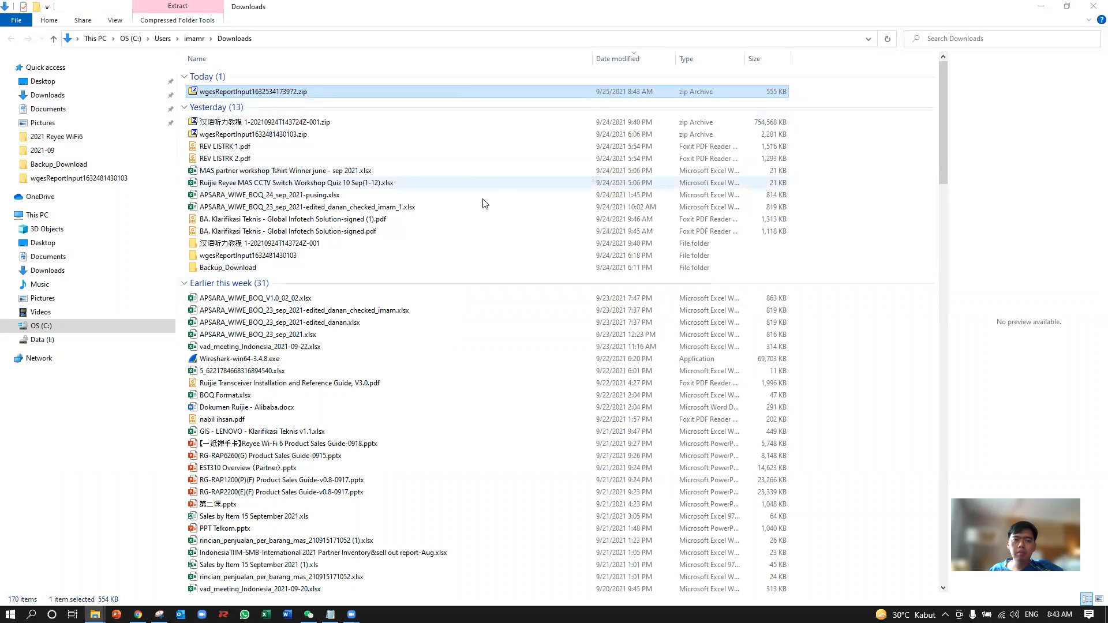
Open the extracted Word report and examine its AP Distribution Design section with the 2.4 GHz signal strength heat map.
click(261, 105)
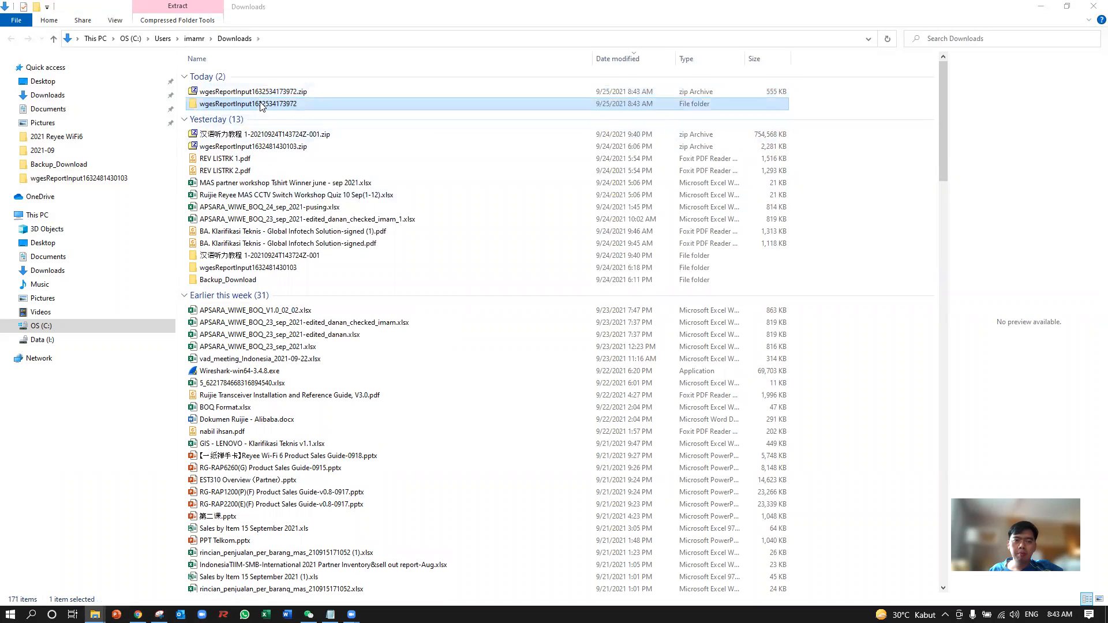
double_click(300, 105)
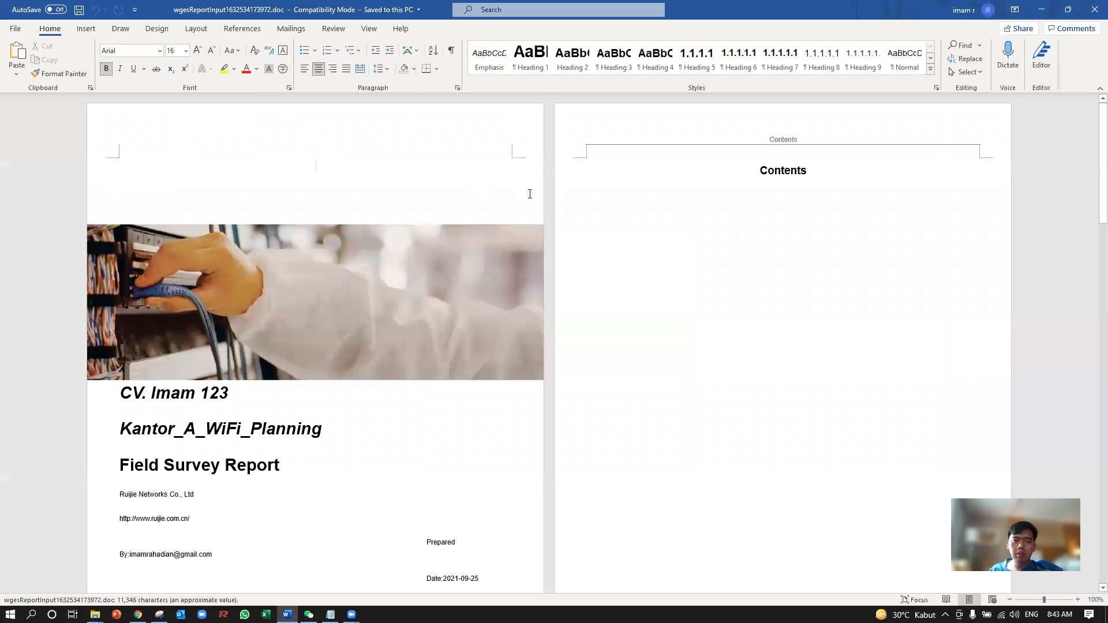
scroll(518, 317, down, 10)
scroll(517, 302, down, 15)
scroll(612, 280, down, 15)
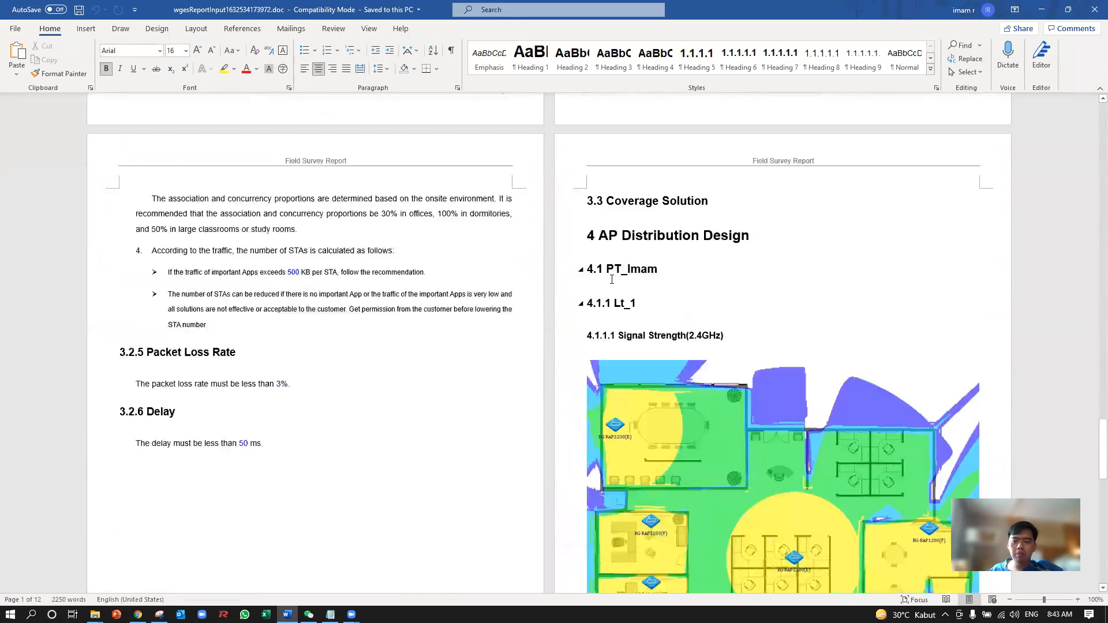
scroll(612, 280, down, 15)
scroll(612, 277, up, 15)
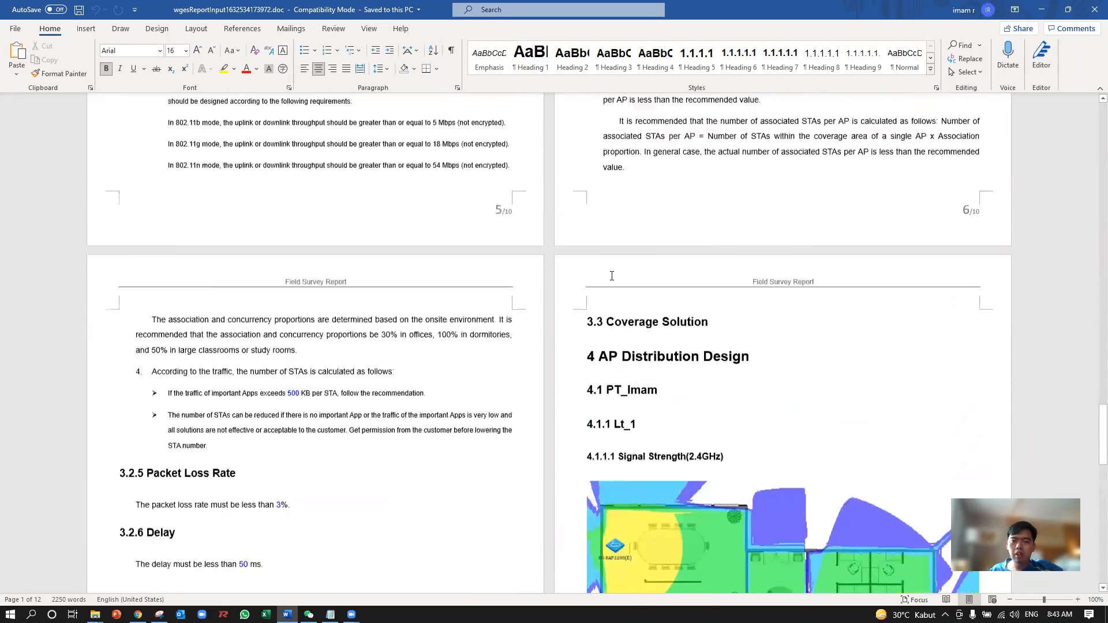
scroll(611, 276, up, 3)
Close the Word report, return to the Survey workspace in the browser and dismiss the finished export window.
click(1093, 9)
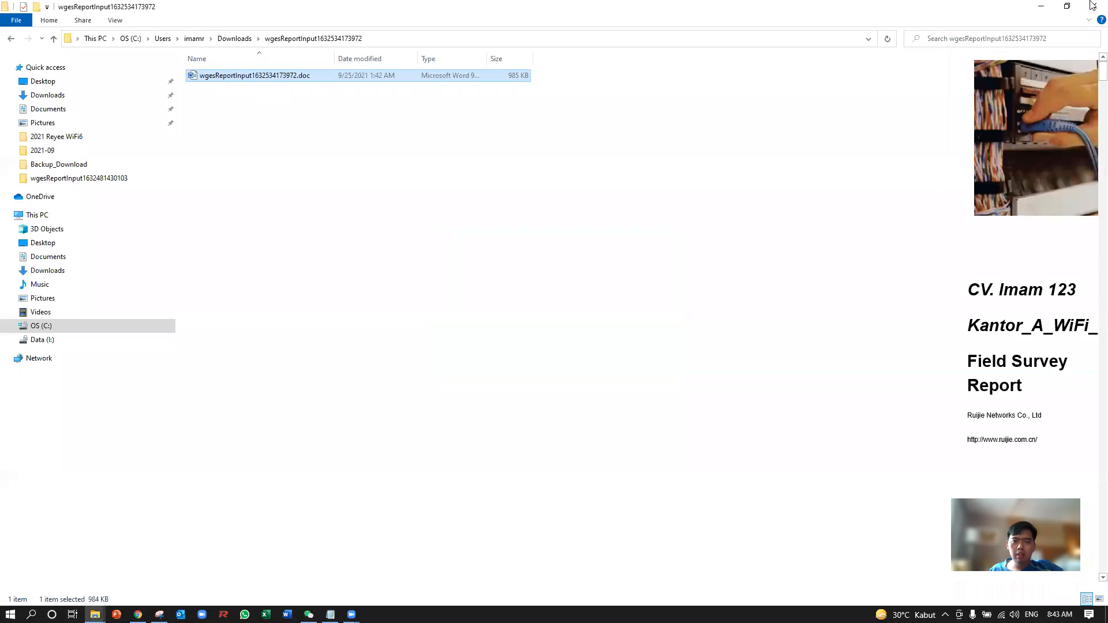
click(1040, 6)
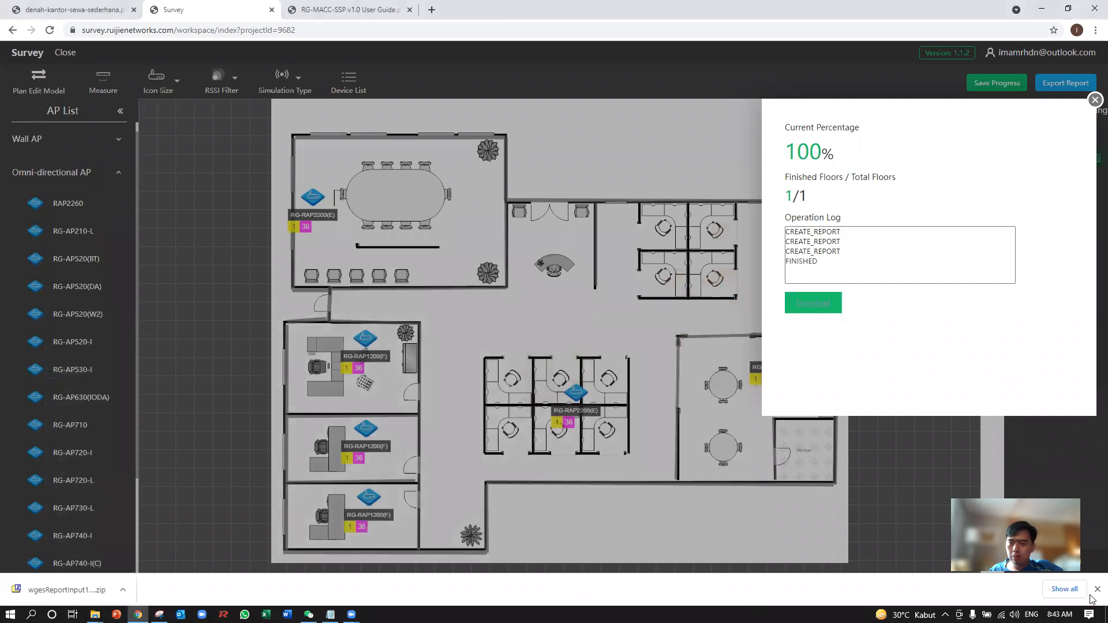
click(1094, 100)
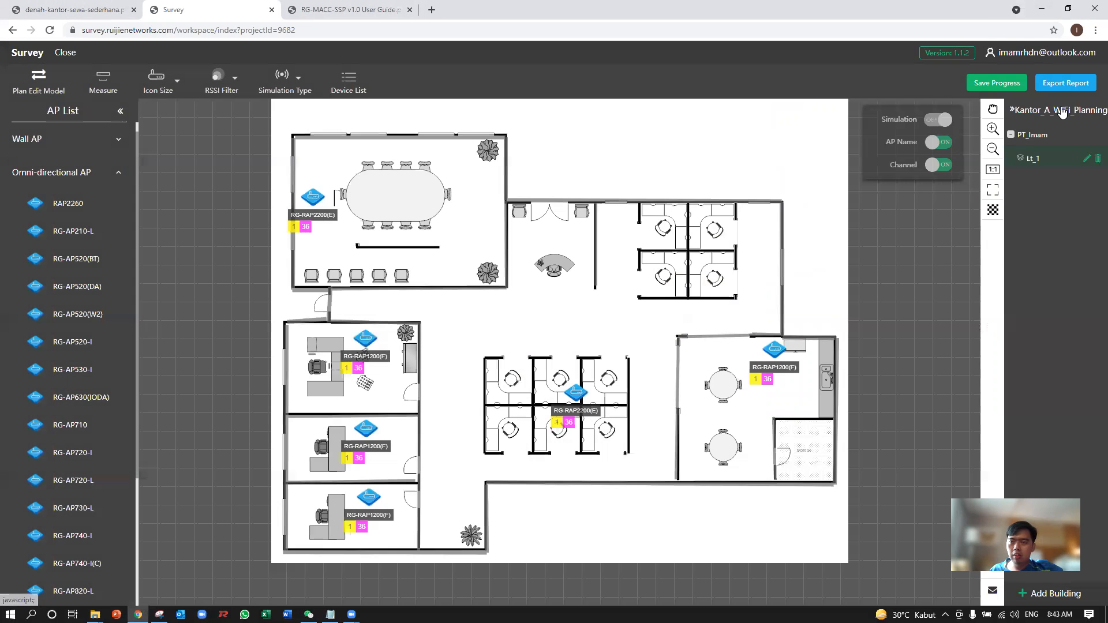